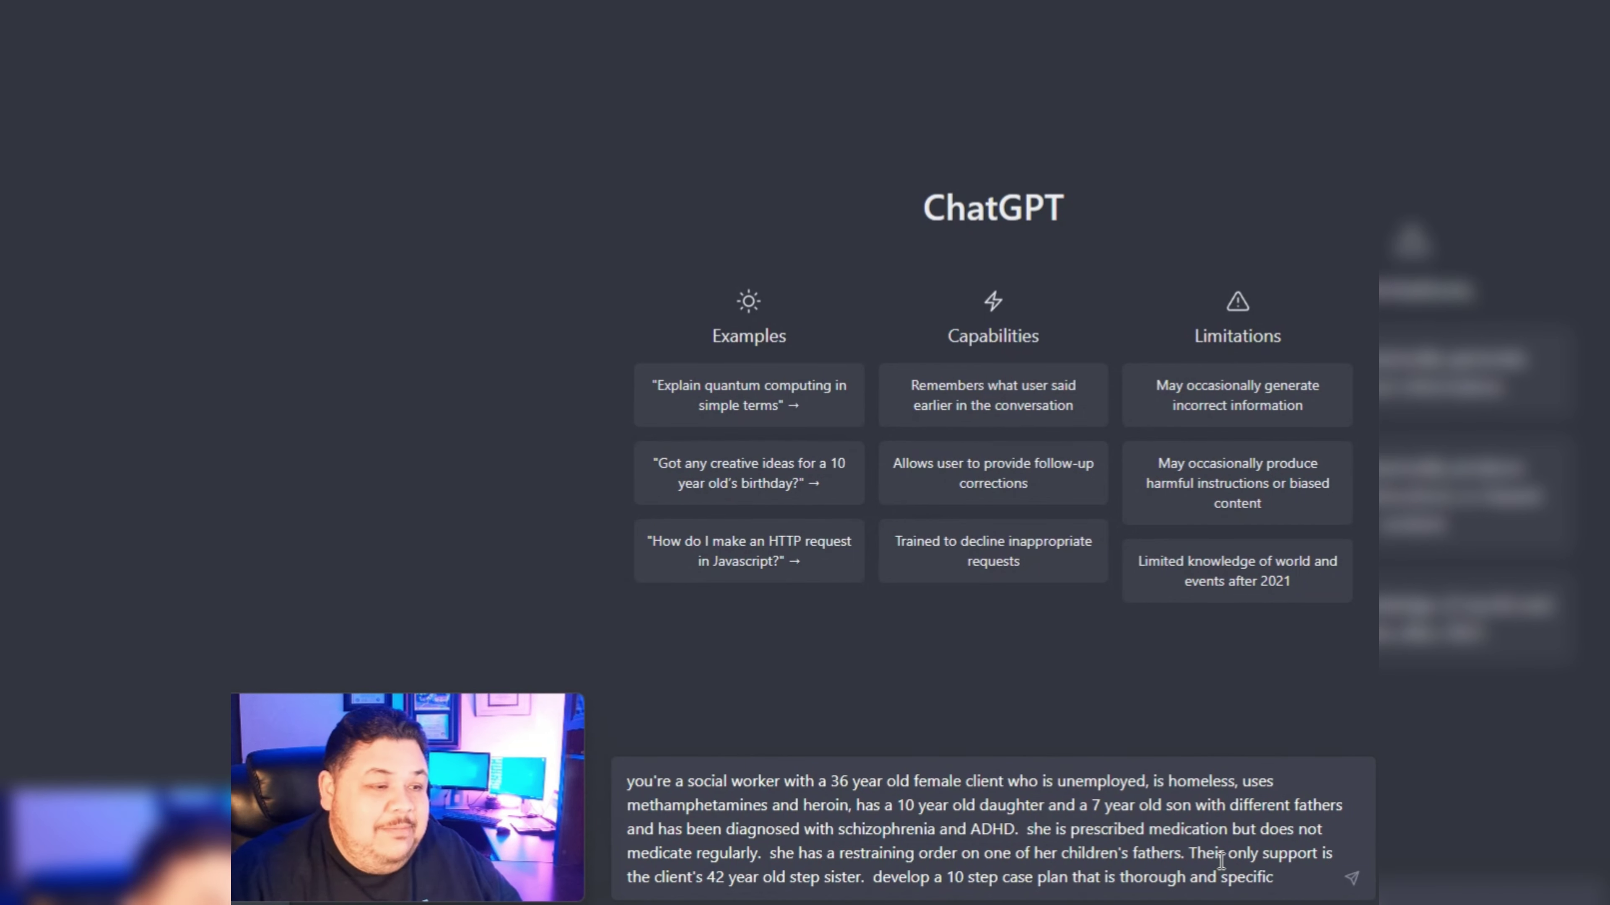
- Submit the prepared social-worker prompt requesting a thorough, specific 10 step case plan and review the generated plan
{"action": "left_click", "coordinate": [1352, 879]}
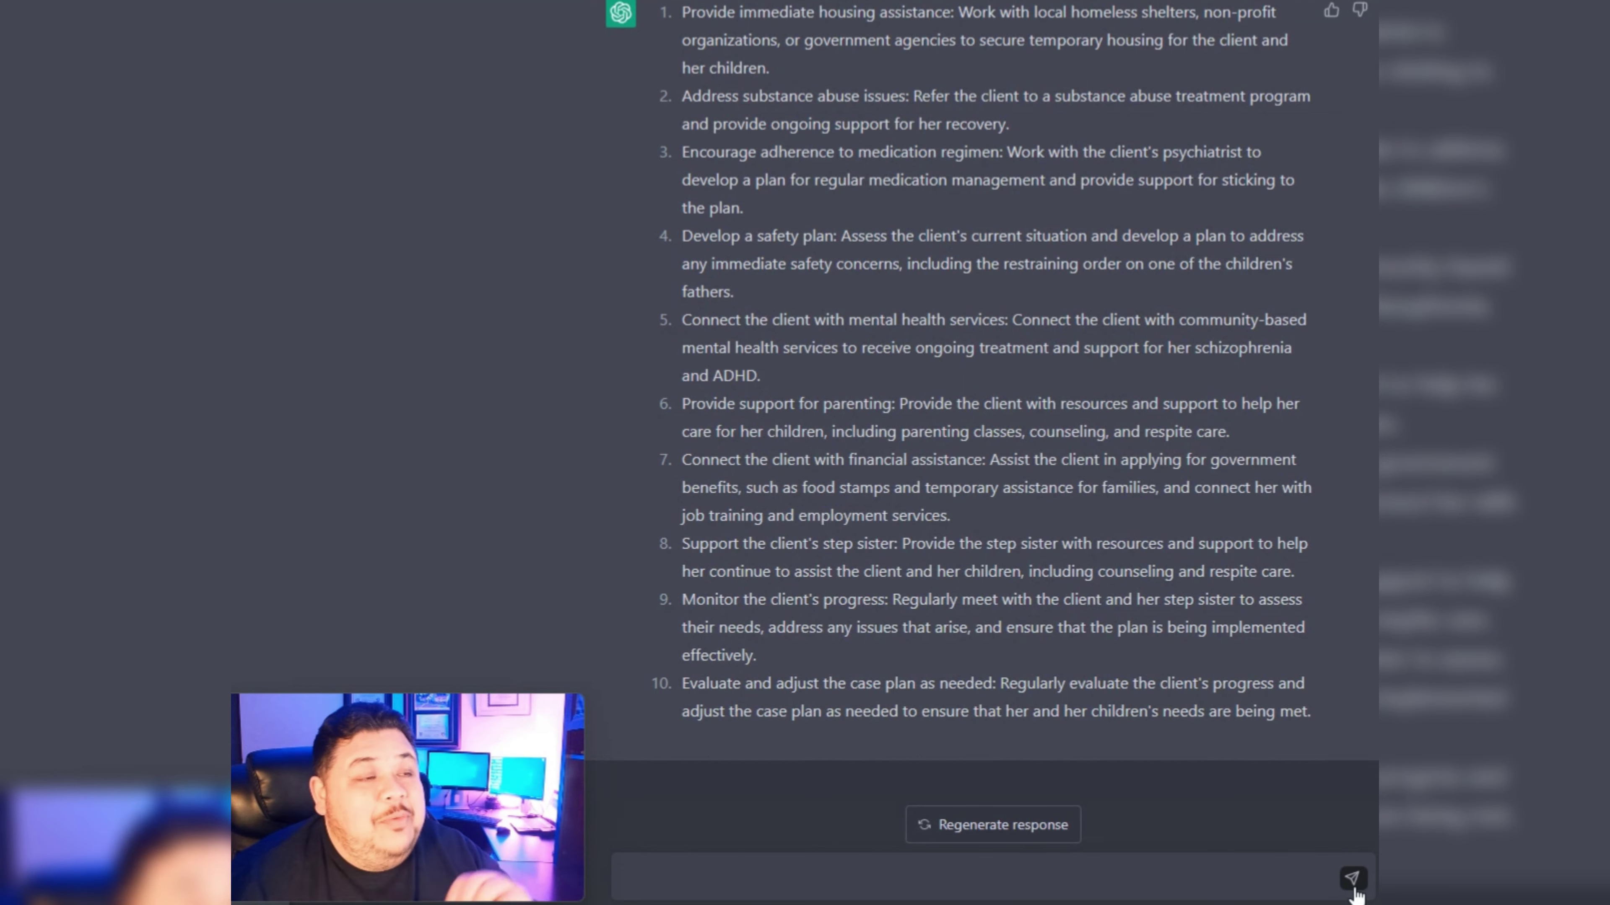
{"action": "scroll", "coordinate": [1113, 546], "scroll_direction": "up", "scroll_amount": 3}
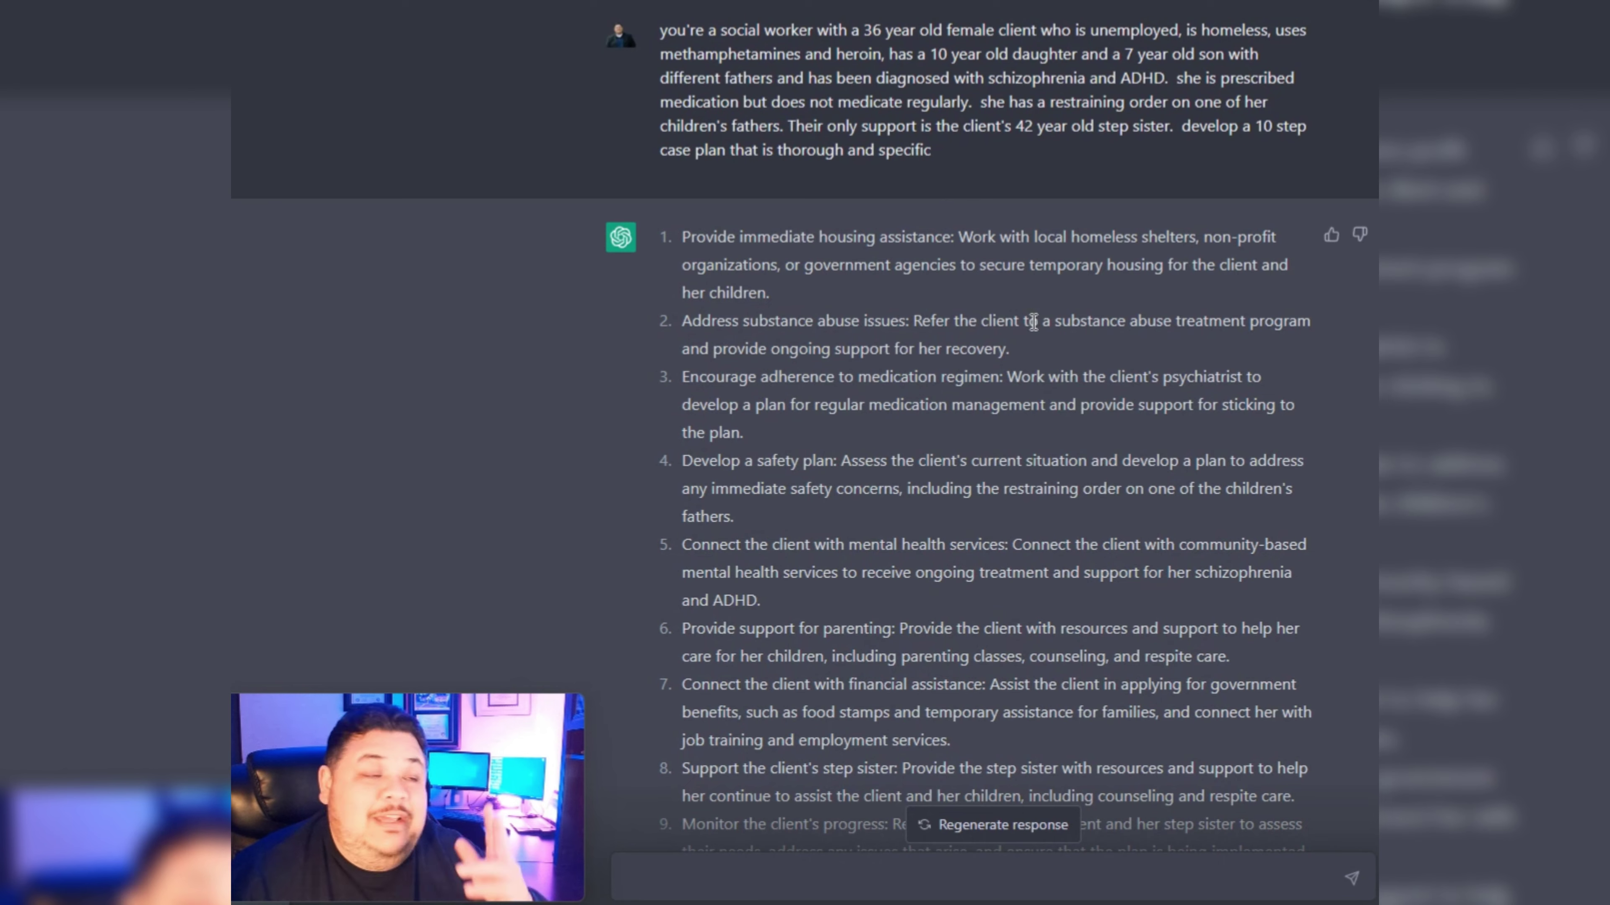
{"action": "scroll", "coordinate": [1020, 384], "scroll_direction": "down", "scroll_amount": 3}
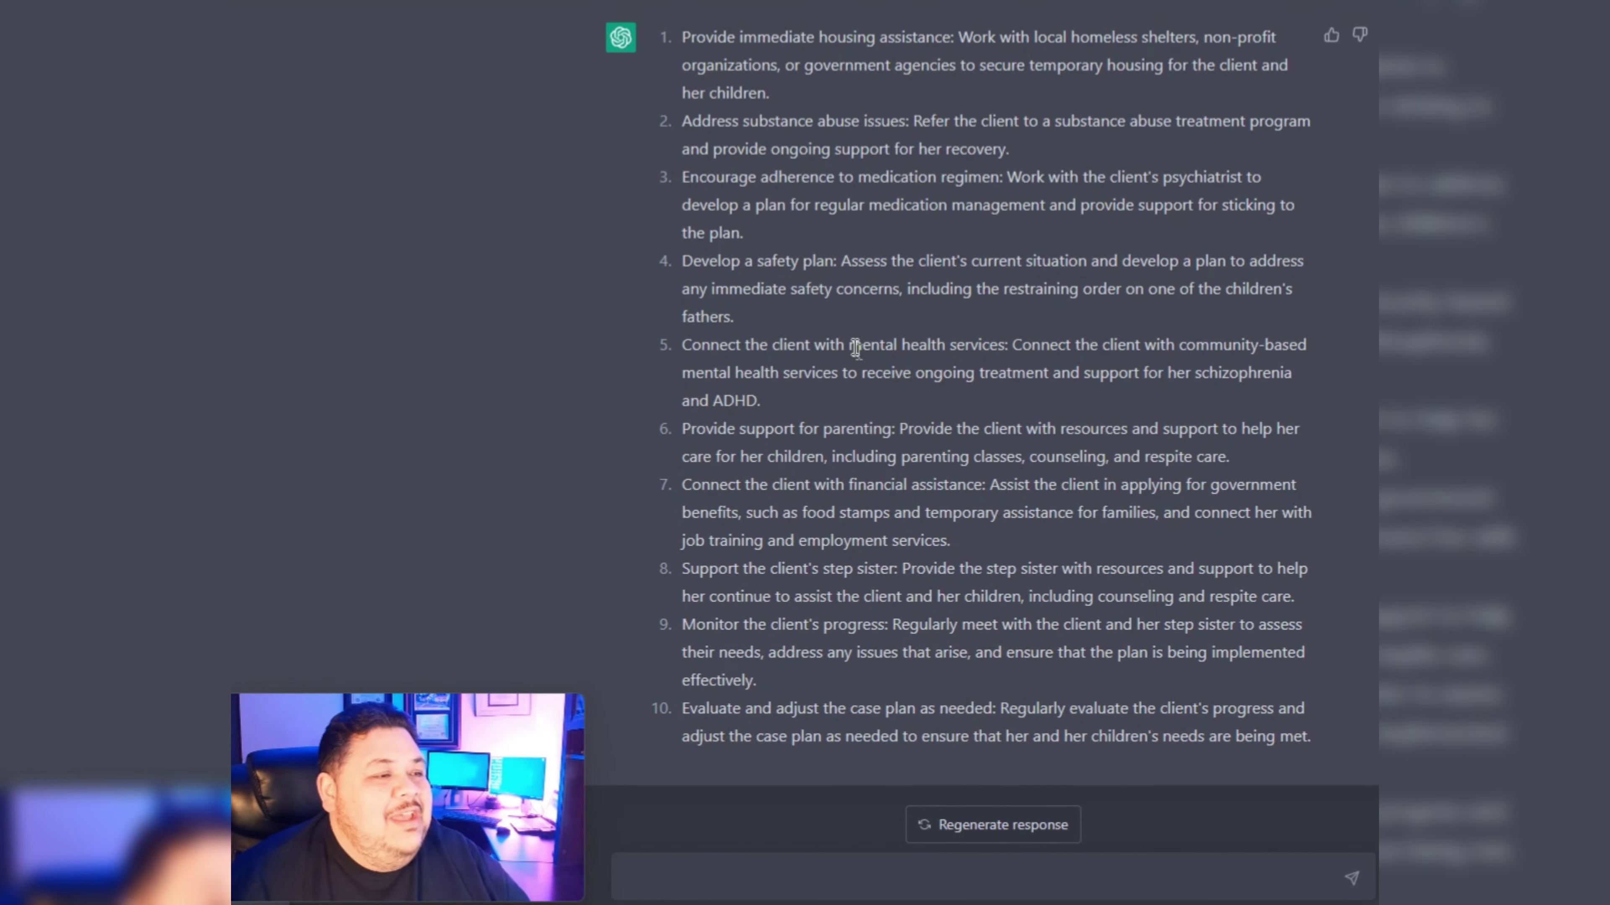
{"action": "scroll", "coordinate": [854, 351], "scroll_direction": "up", "scroll_amount": 1}
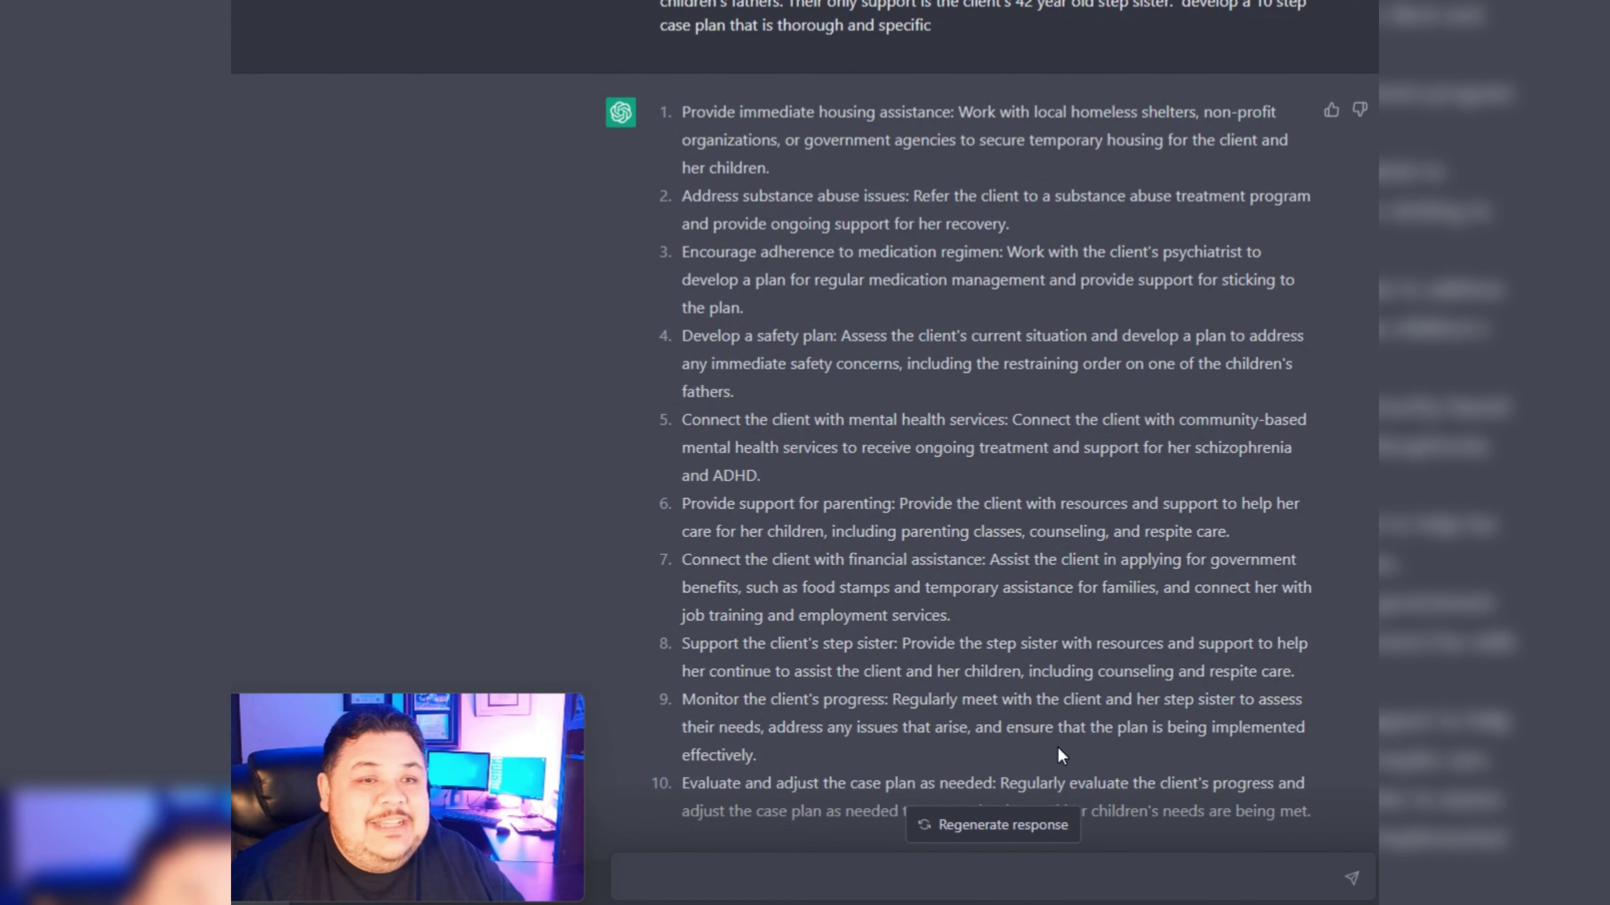
- Ask the follow-up question "what are 10 main things to consider when assessing this client?"
{"action": "left_click", "coordinate": [900, 881]}
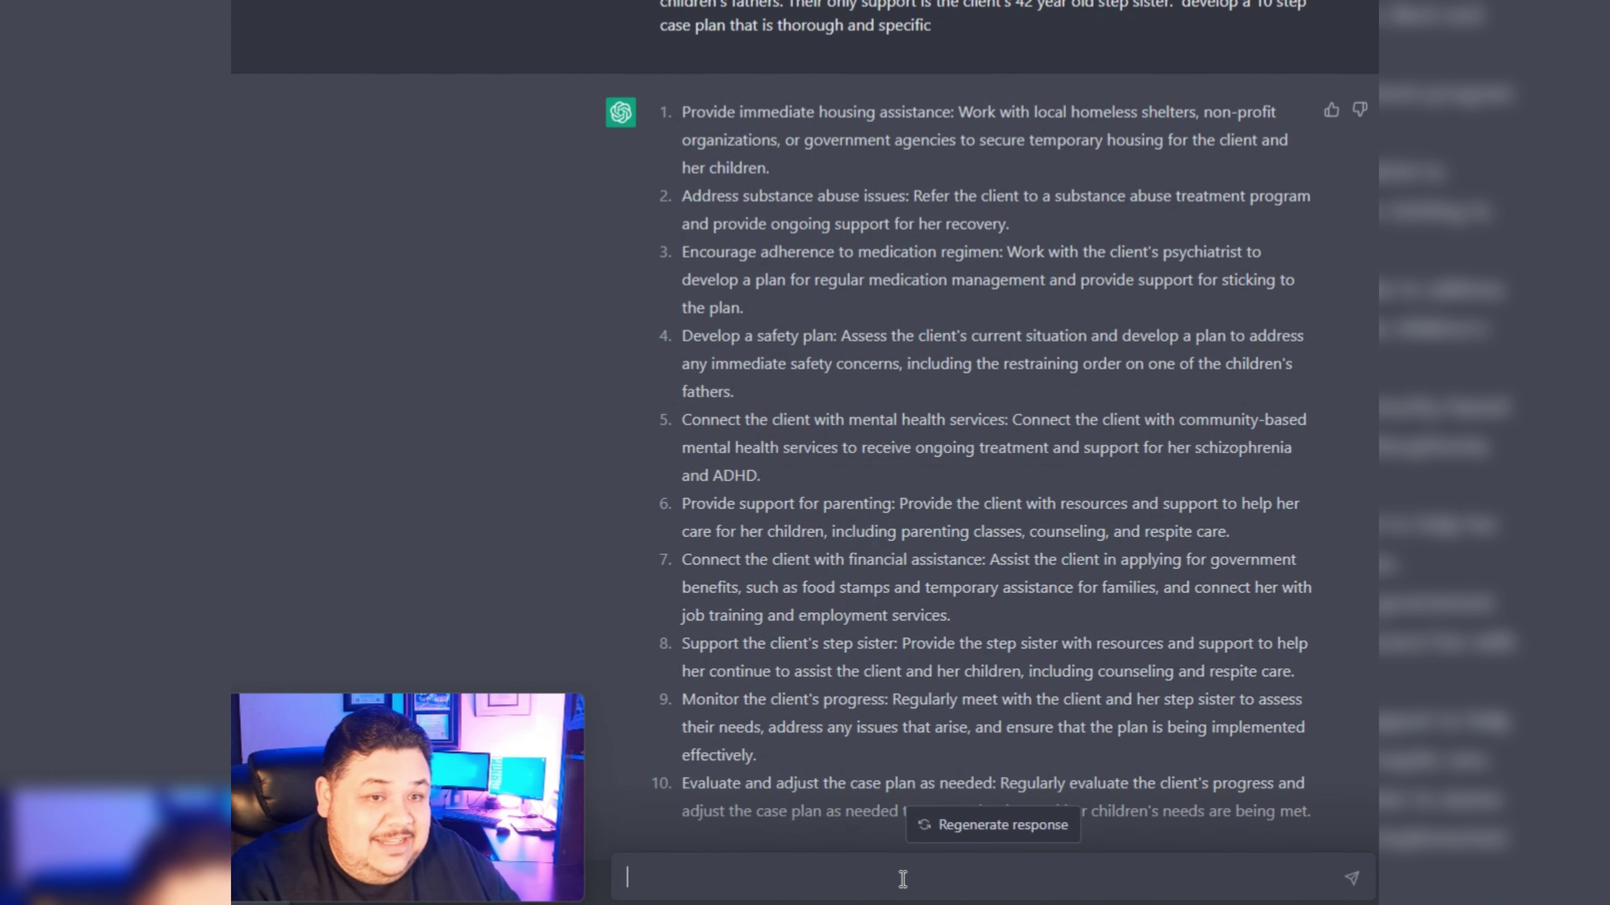
{"action": "type", "text": "hat are "}
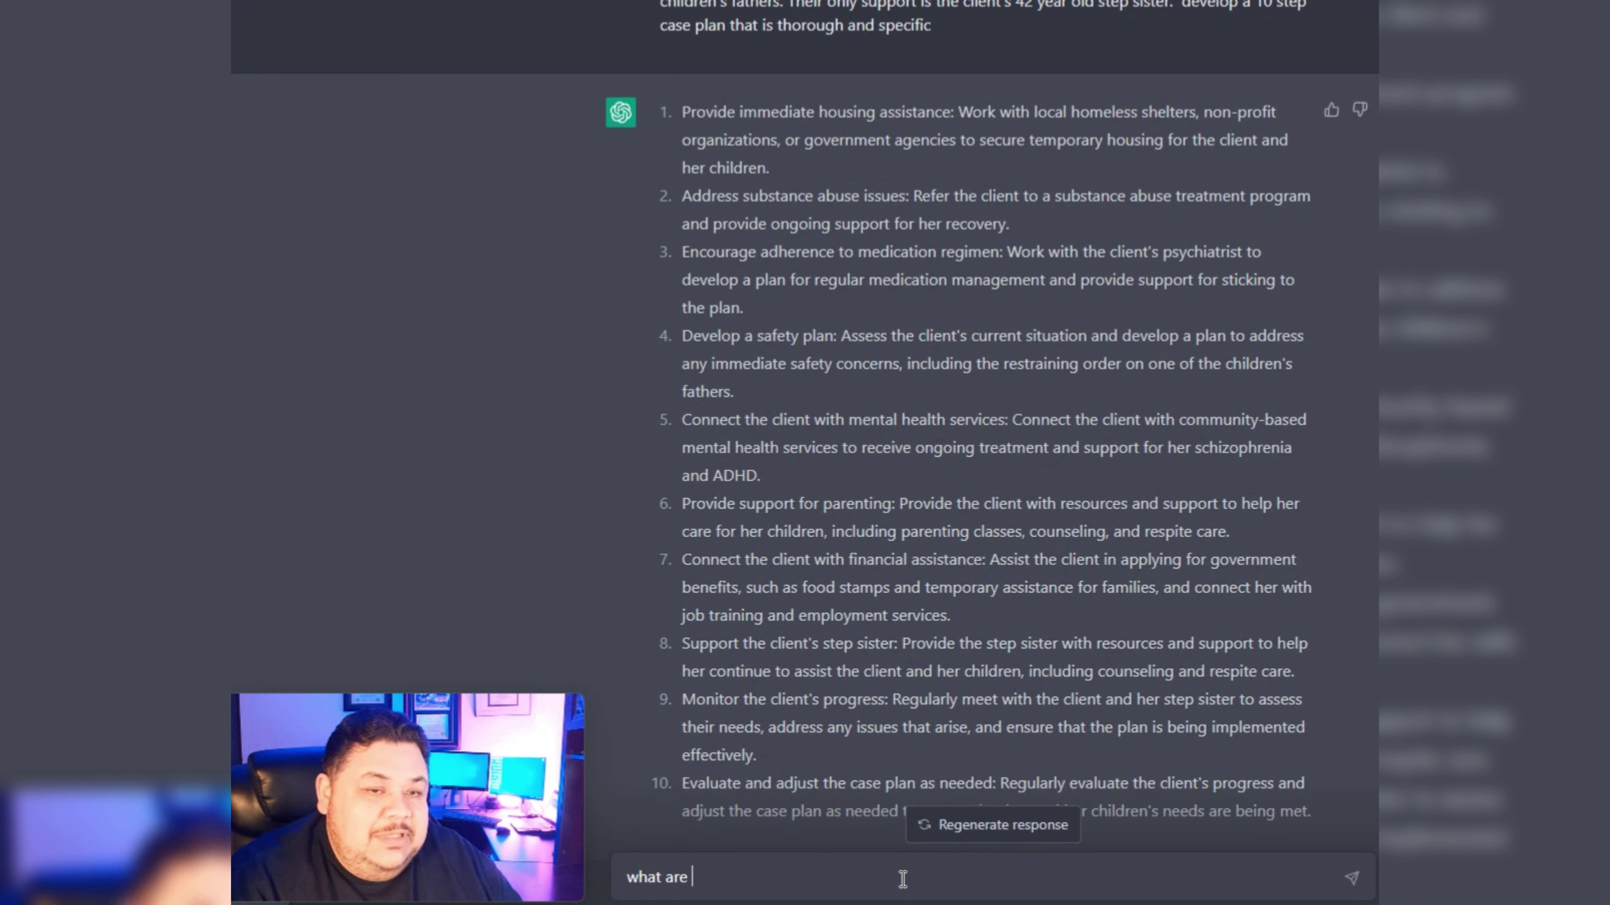
{"action": "type", "text": "10 main things "}
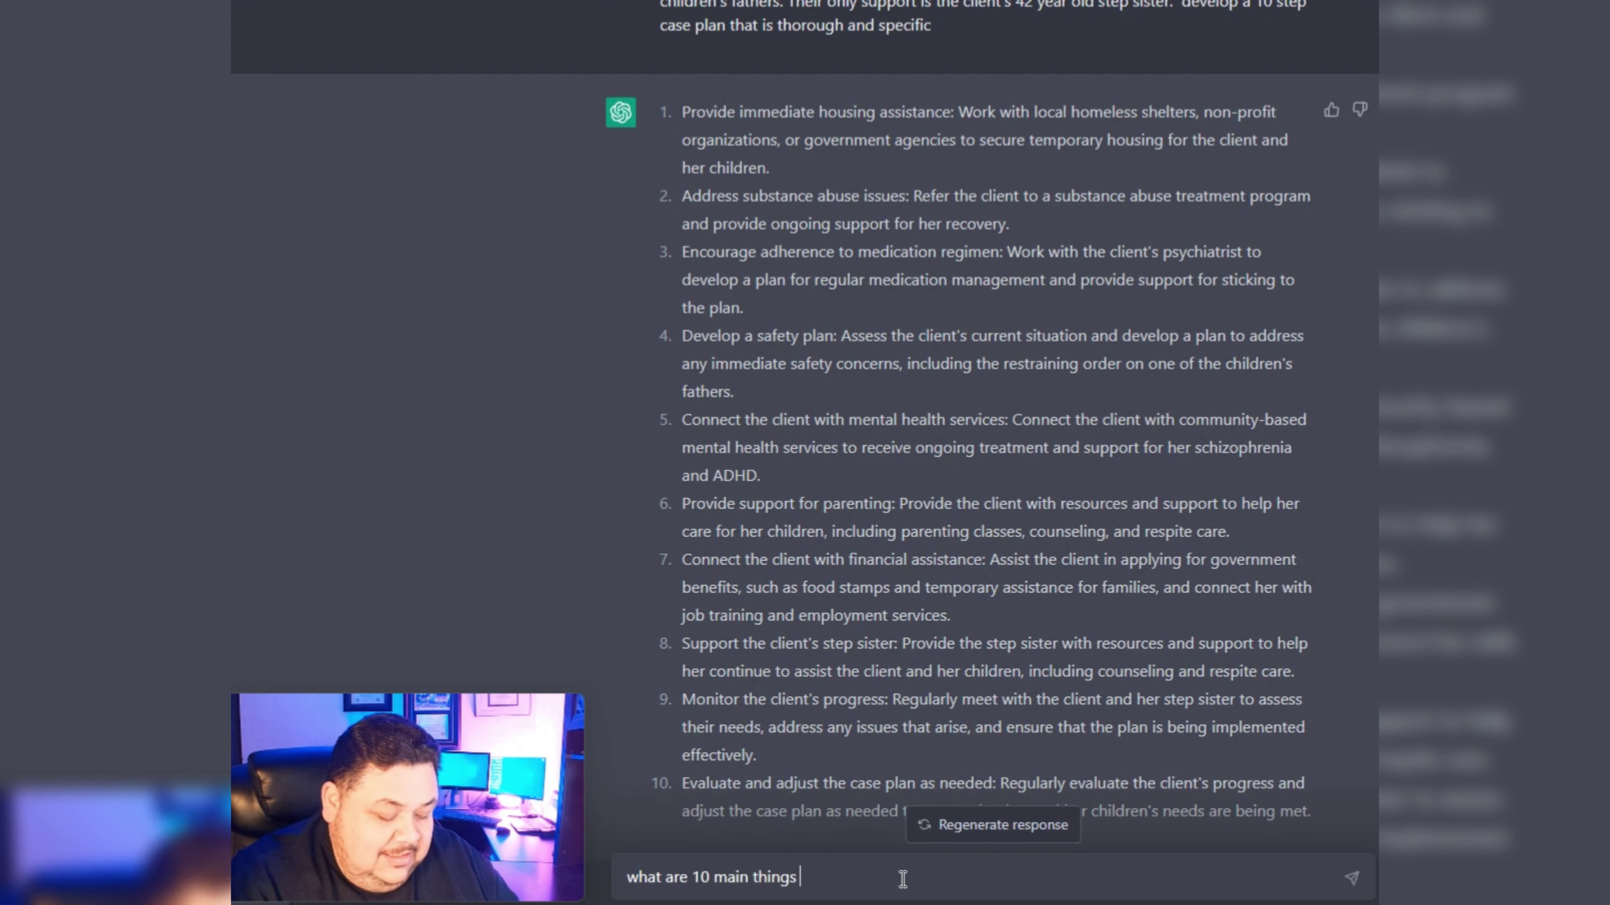
{"action": "type", "text": "that"}
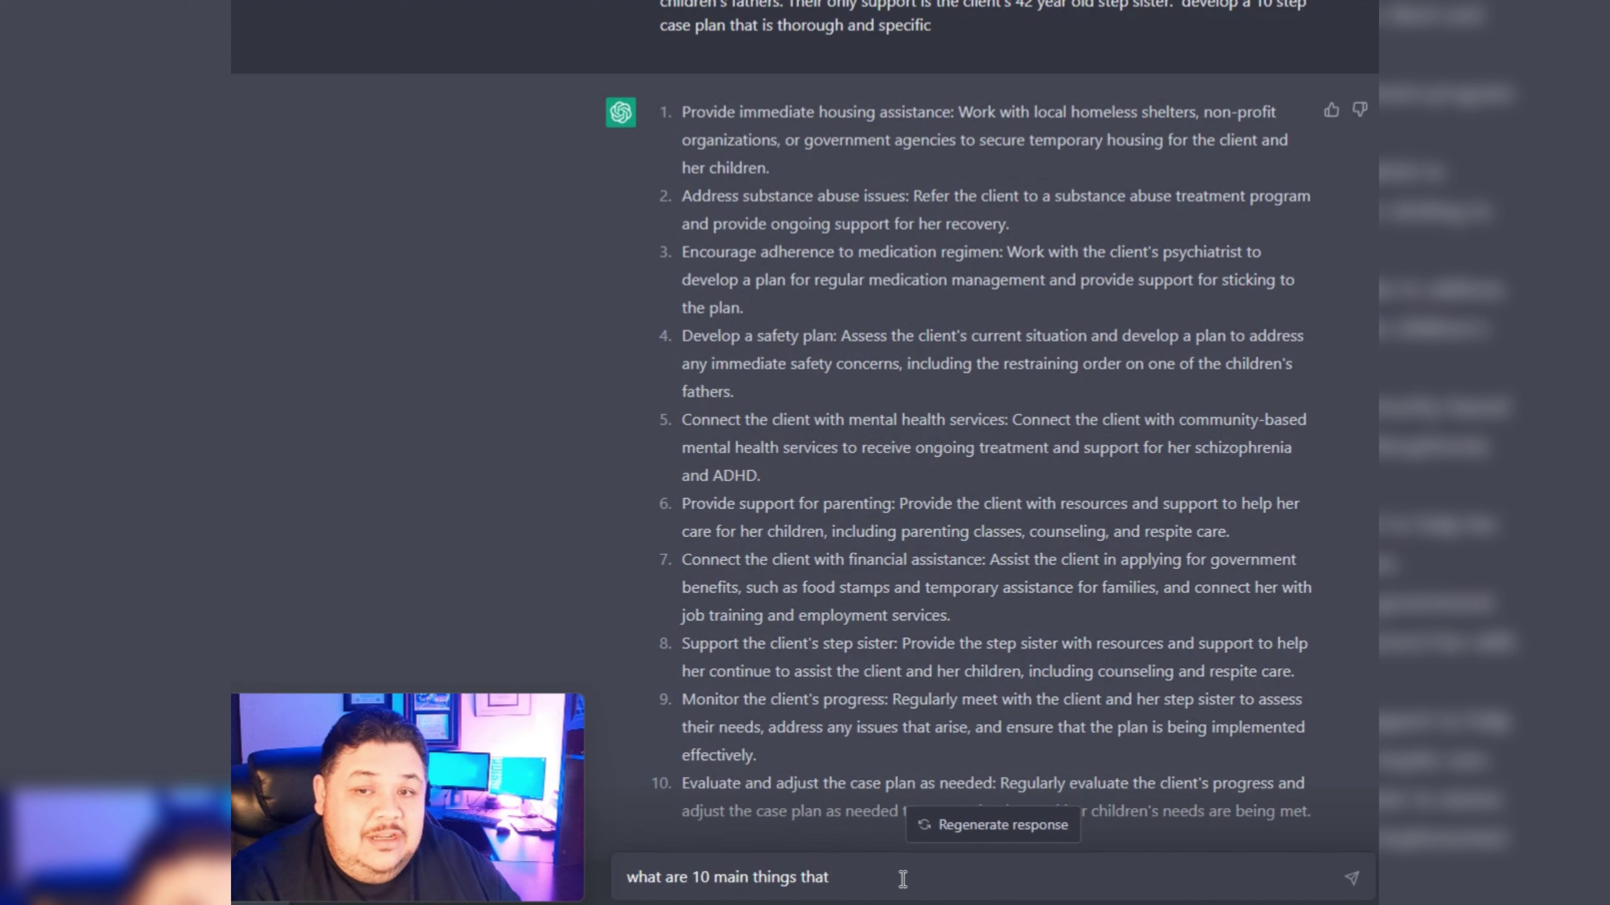
{"action": "key", "text": "BackSpace"}
{"action": "key", "text": "BackSpace"}
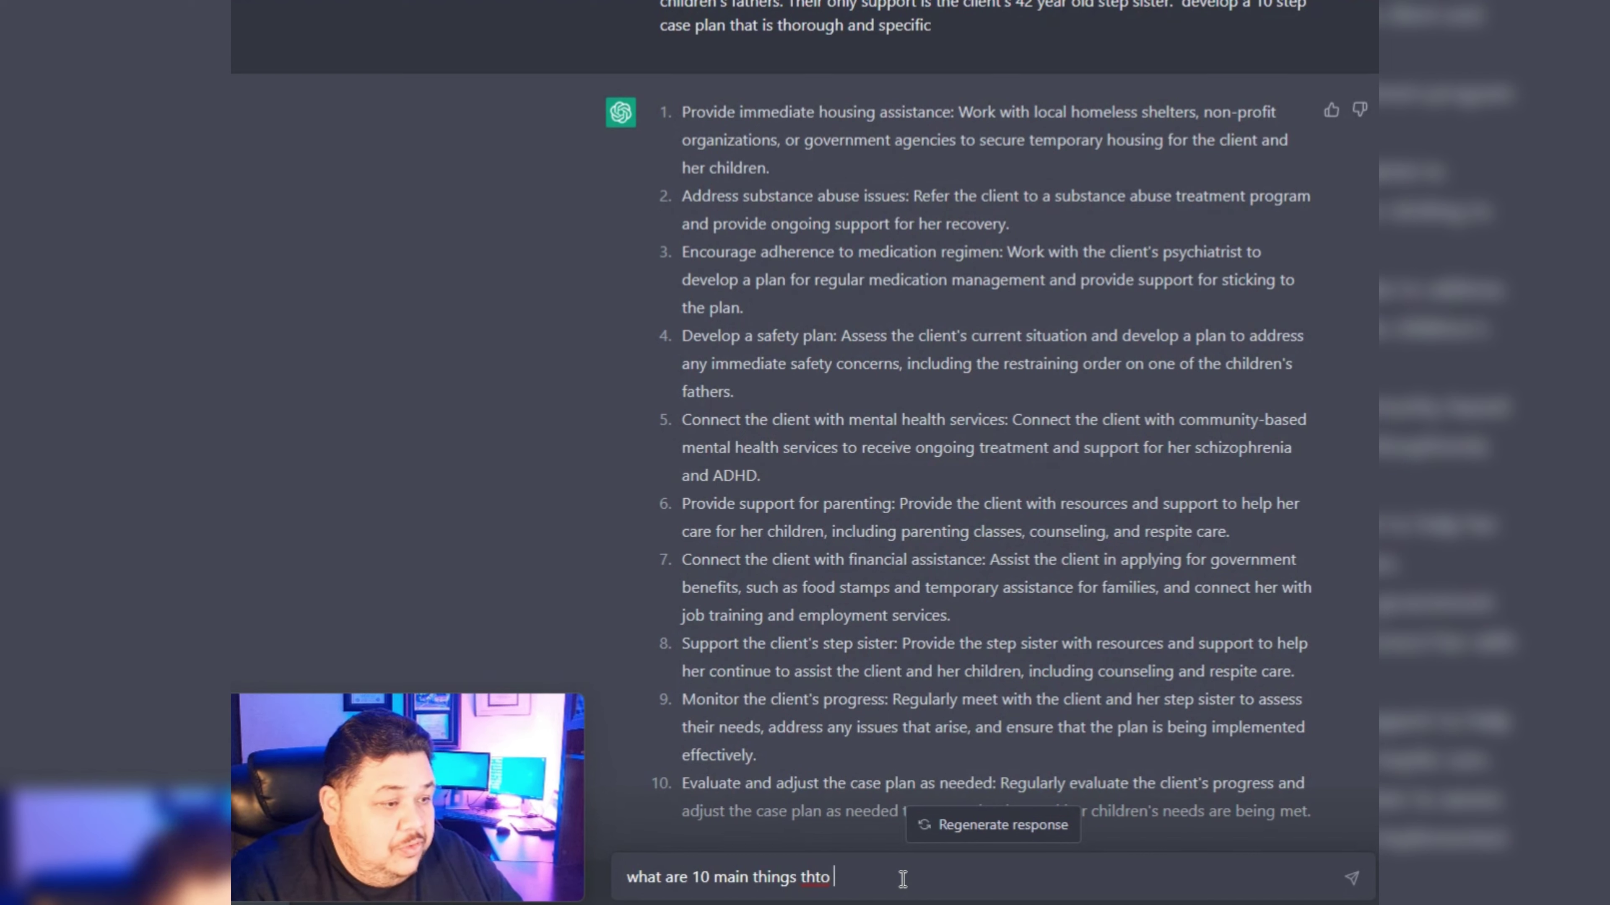
{"action": "type", "text": "co"}
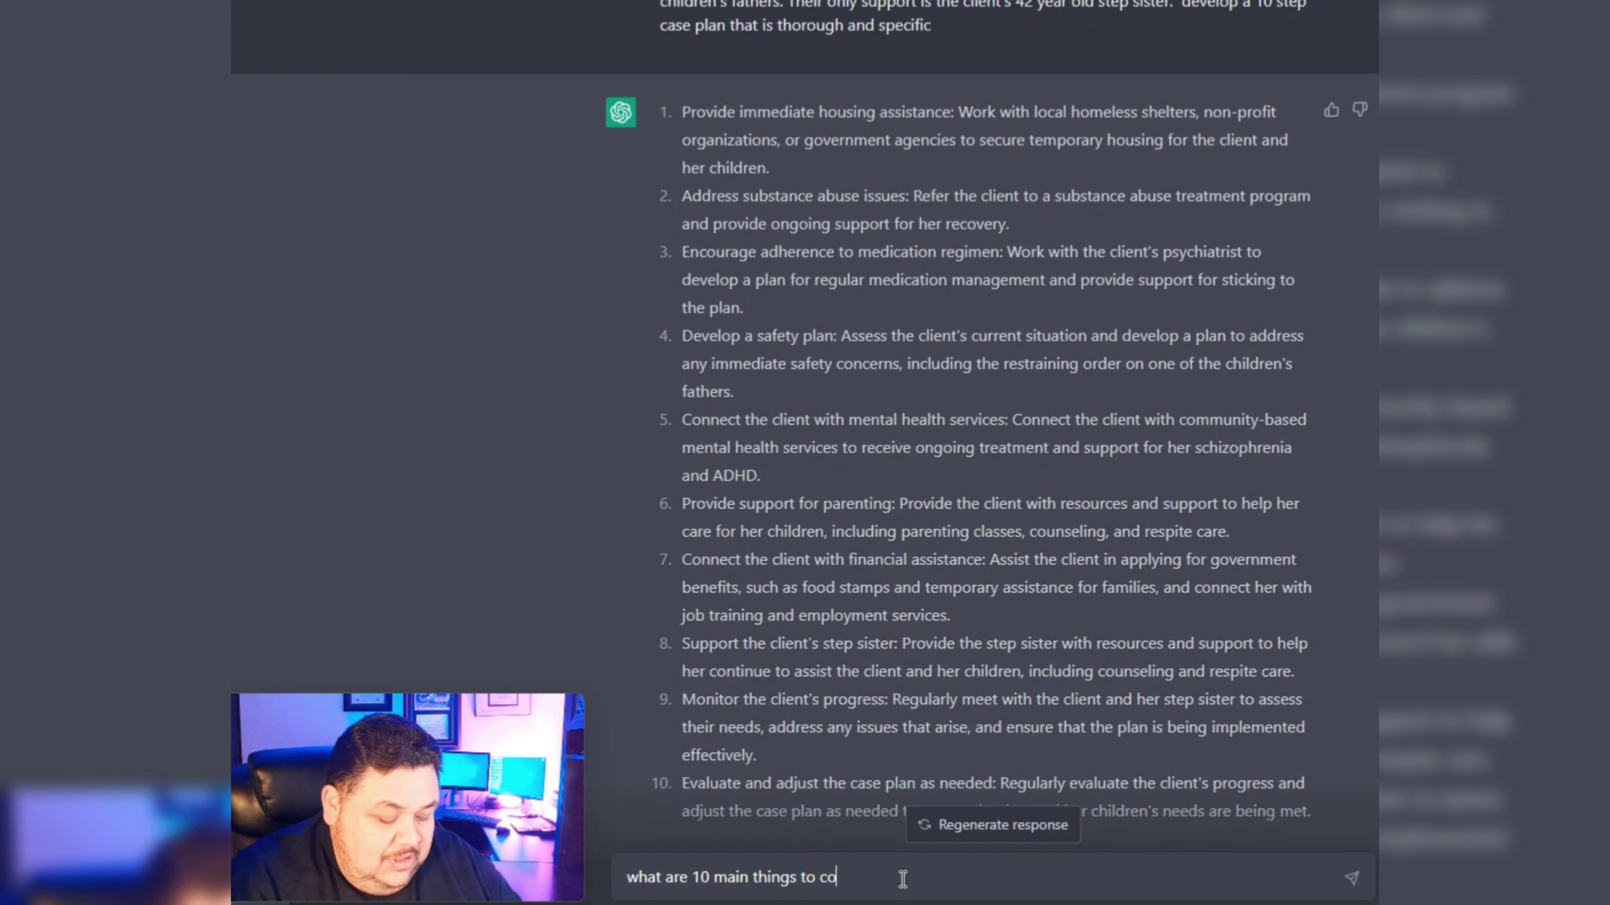
{"action": "type", "text": "nsider when"}
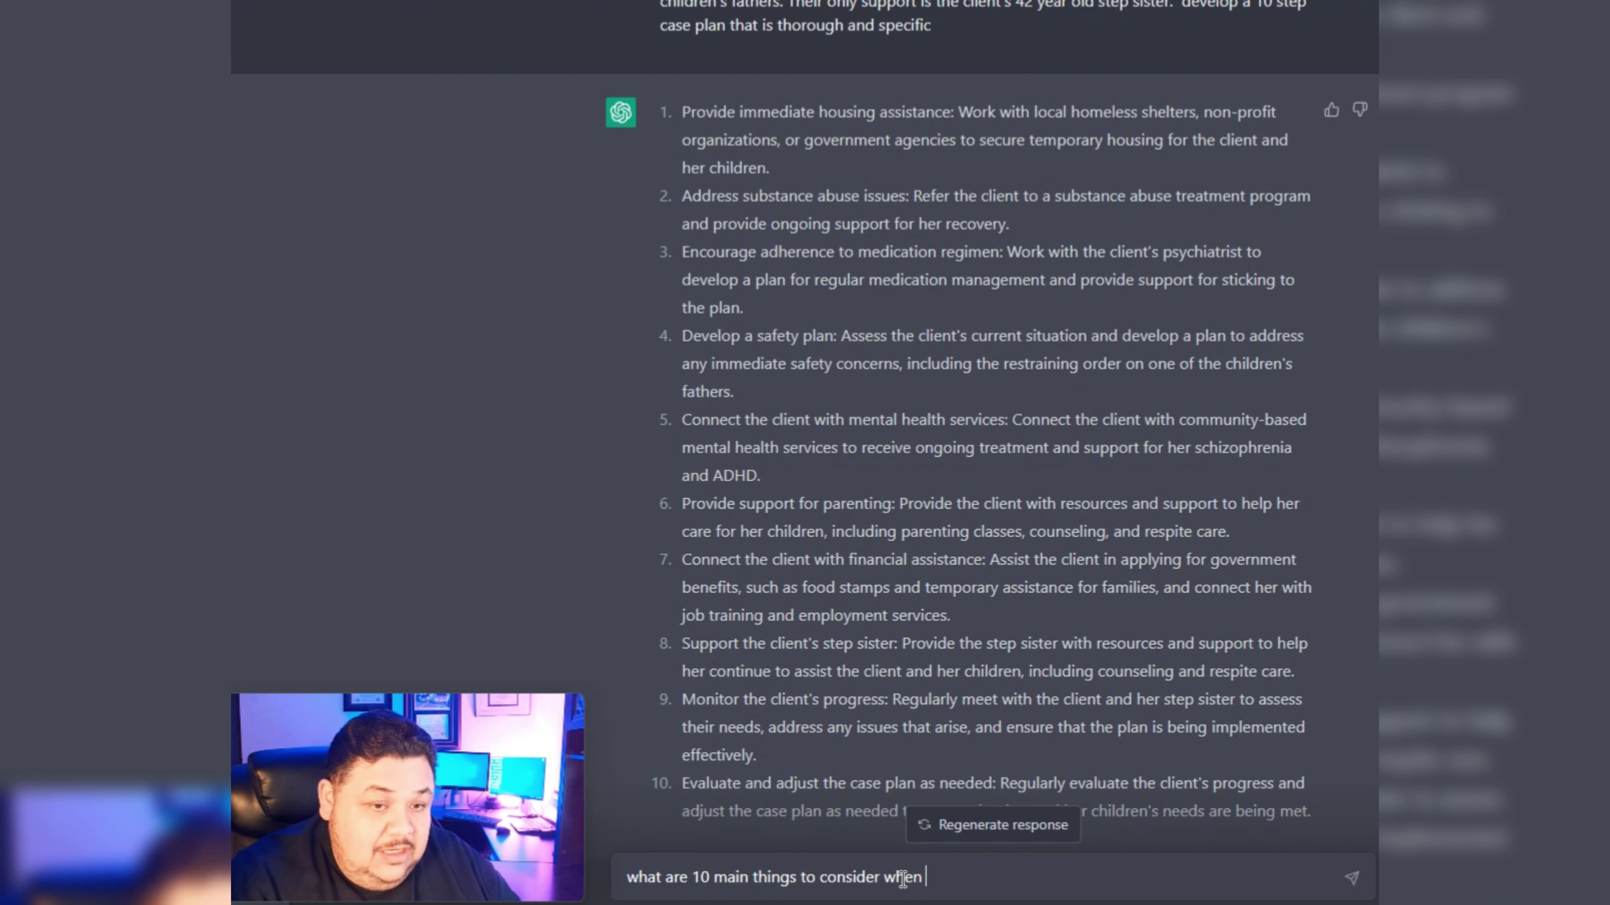
{"action": "type", "text": " as"}
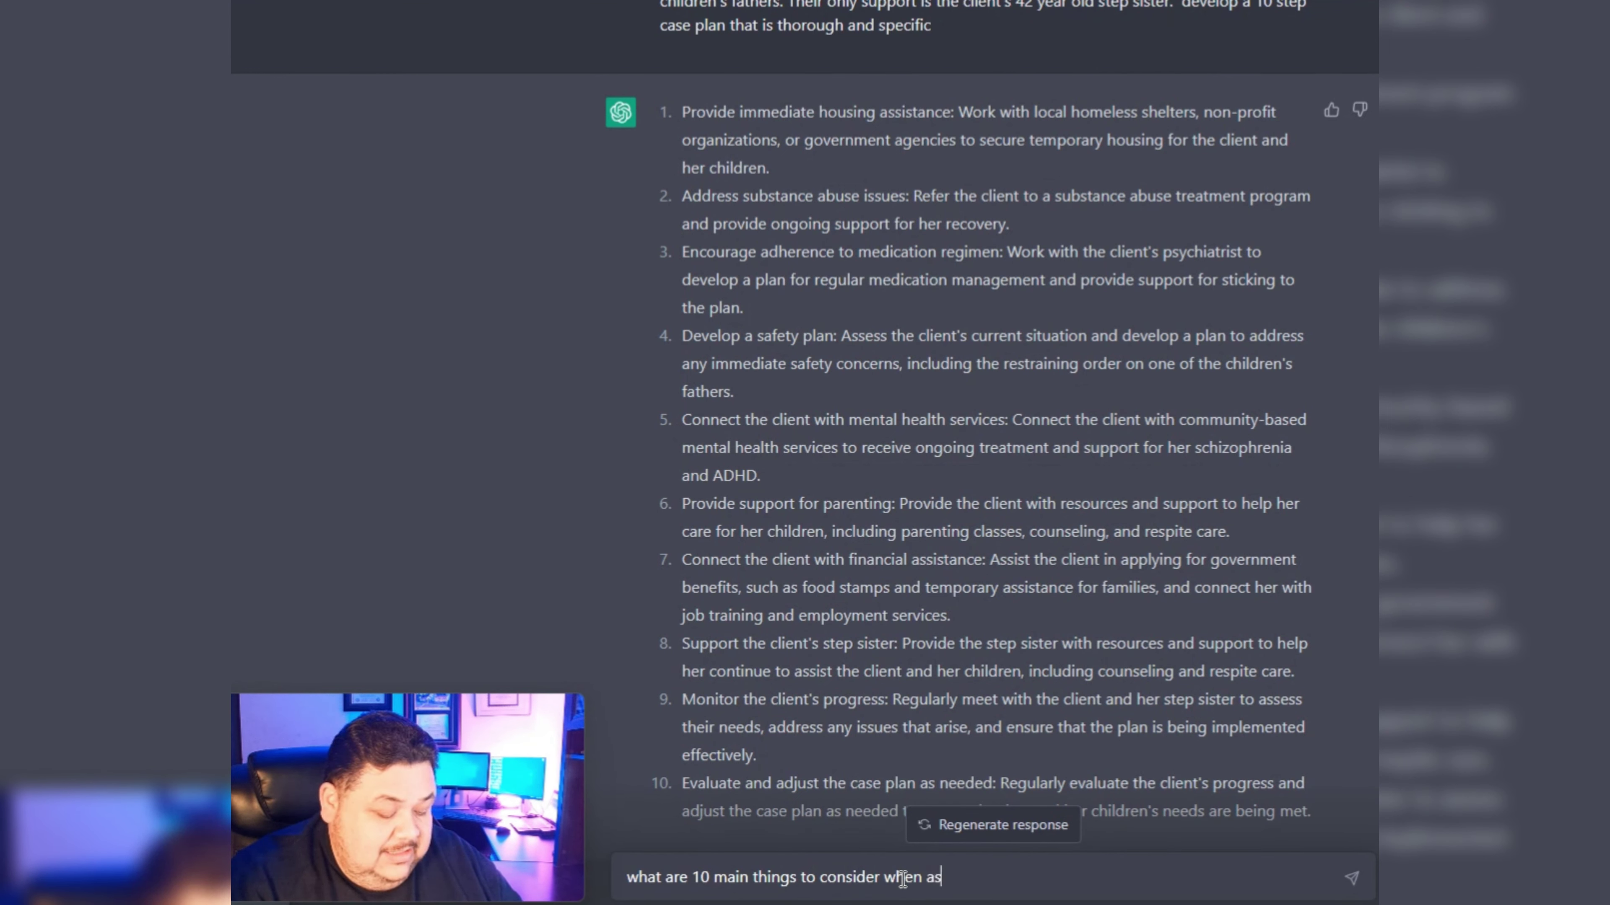
{"action": "type", "text": "sessing this "}
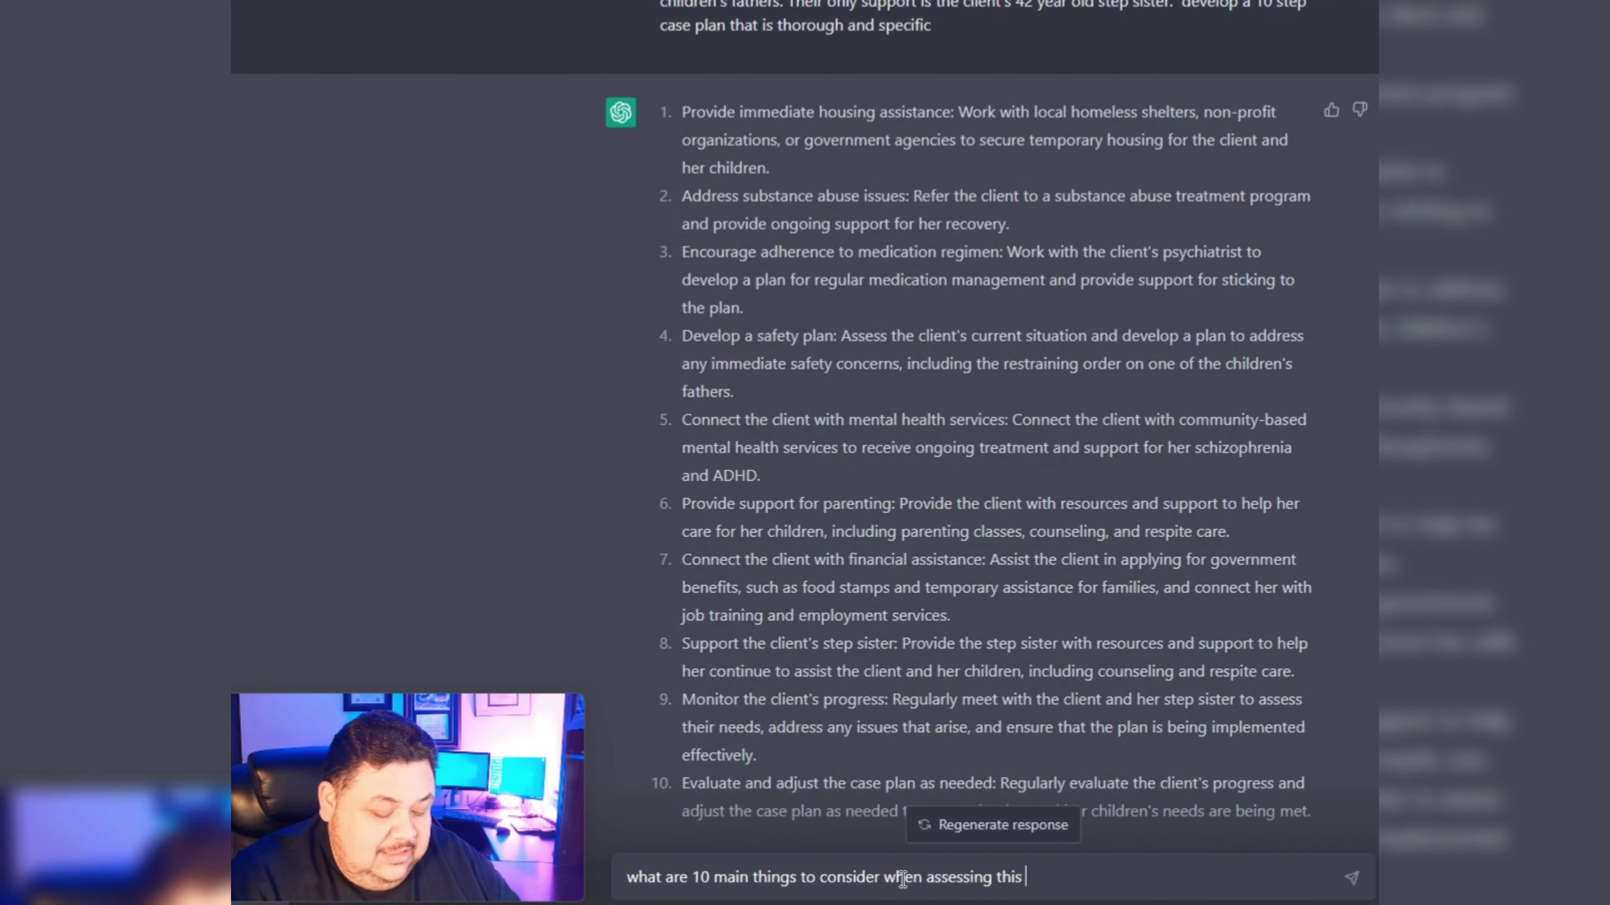
{"action": "type", "text": "client?"}
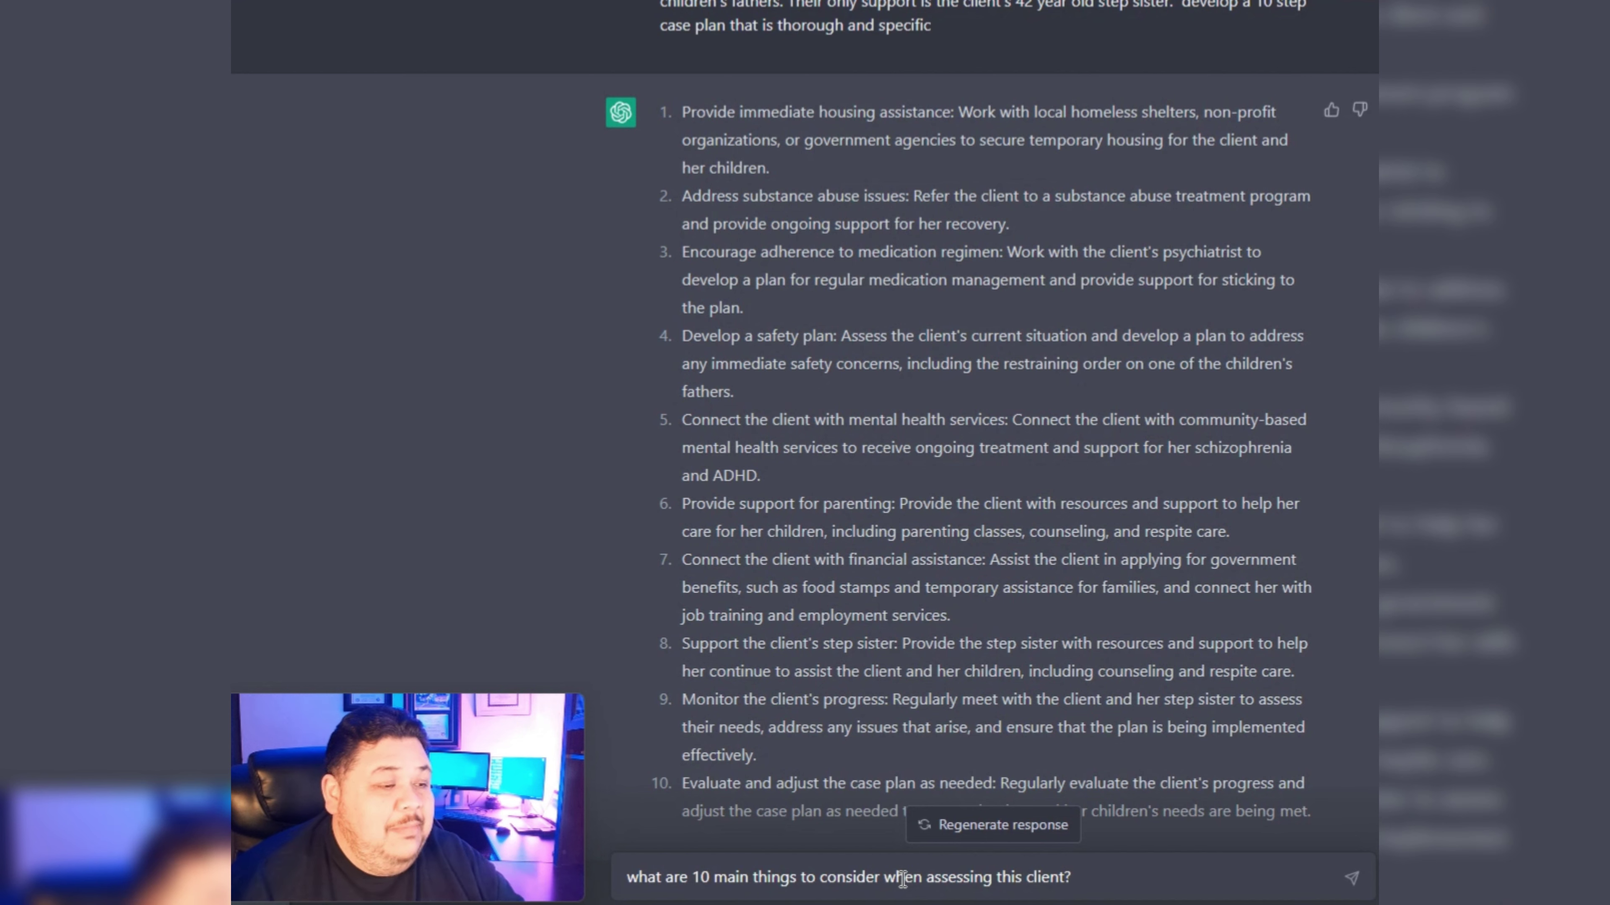
{"action": "key", "text": "Return"}
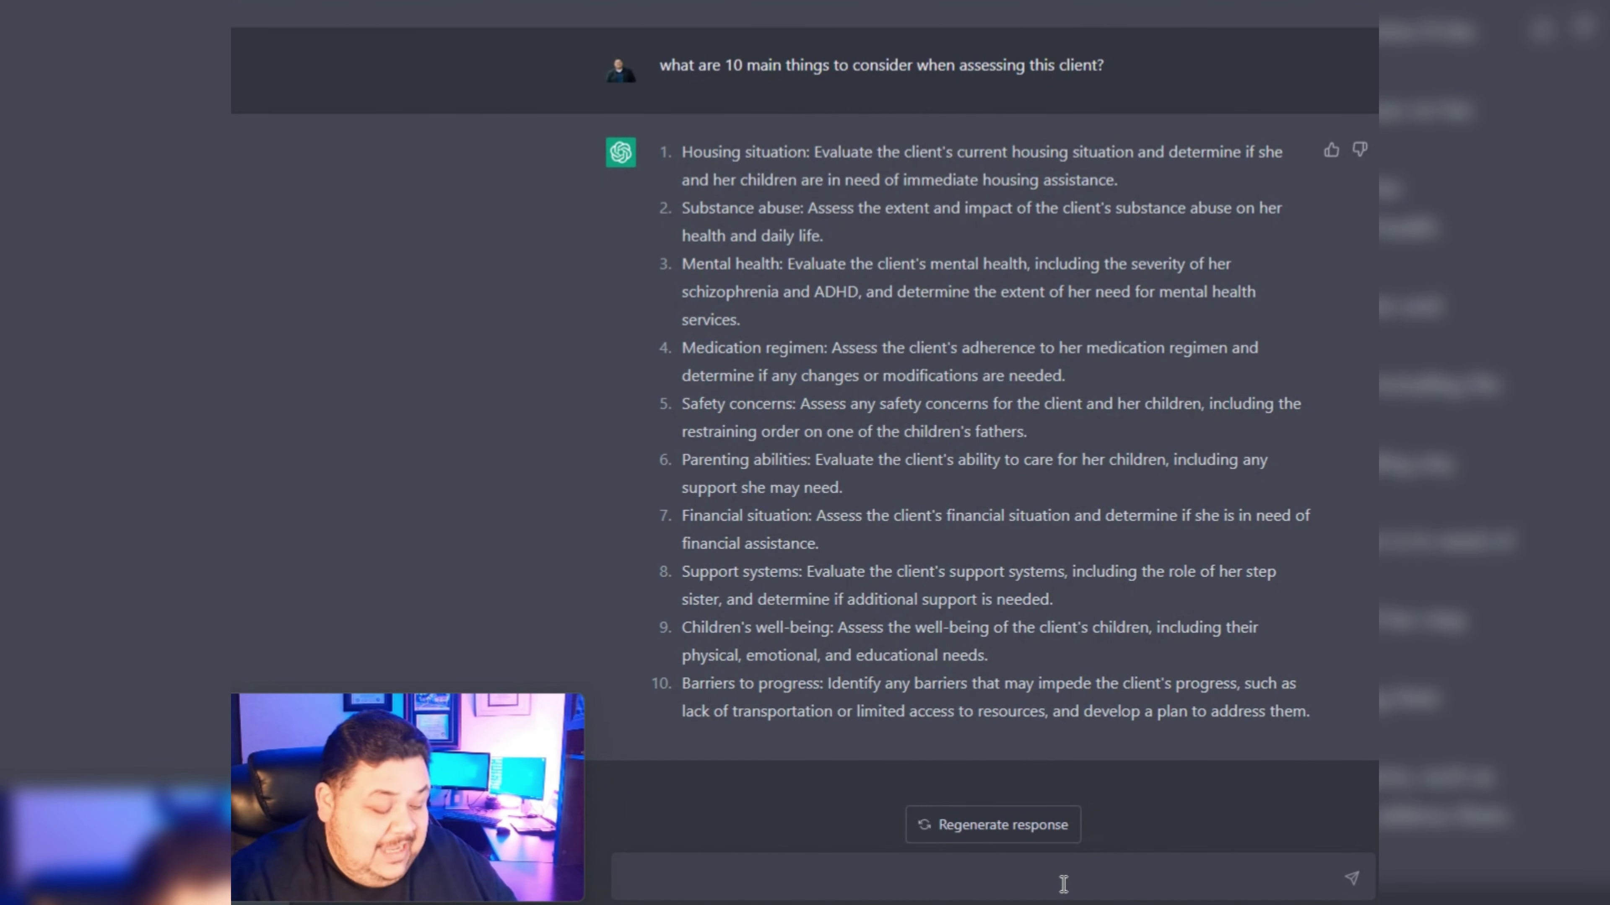
- Send the follow-up prompt "what are 10 things to ask this client during an assessment"
{"action": "type", "text": "what are "}
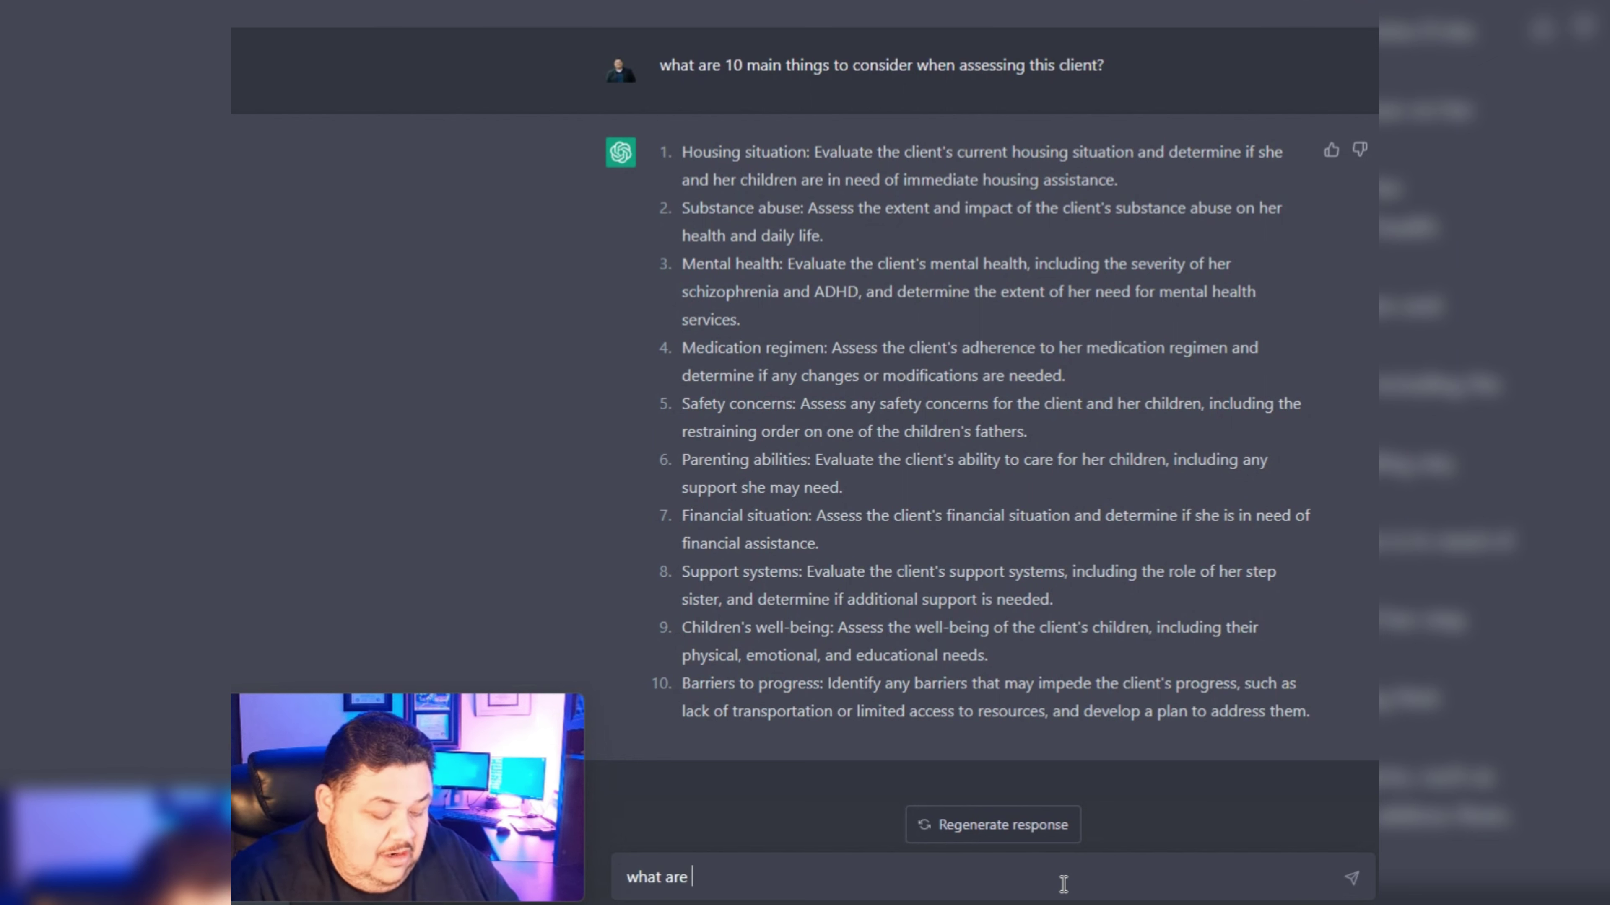
{"action": "type", "text": "10 things to"}
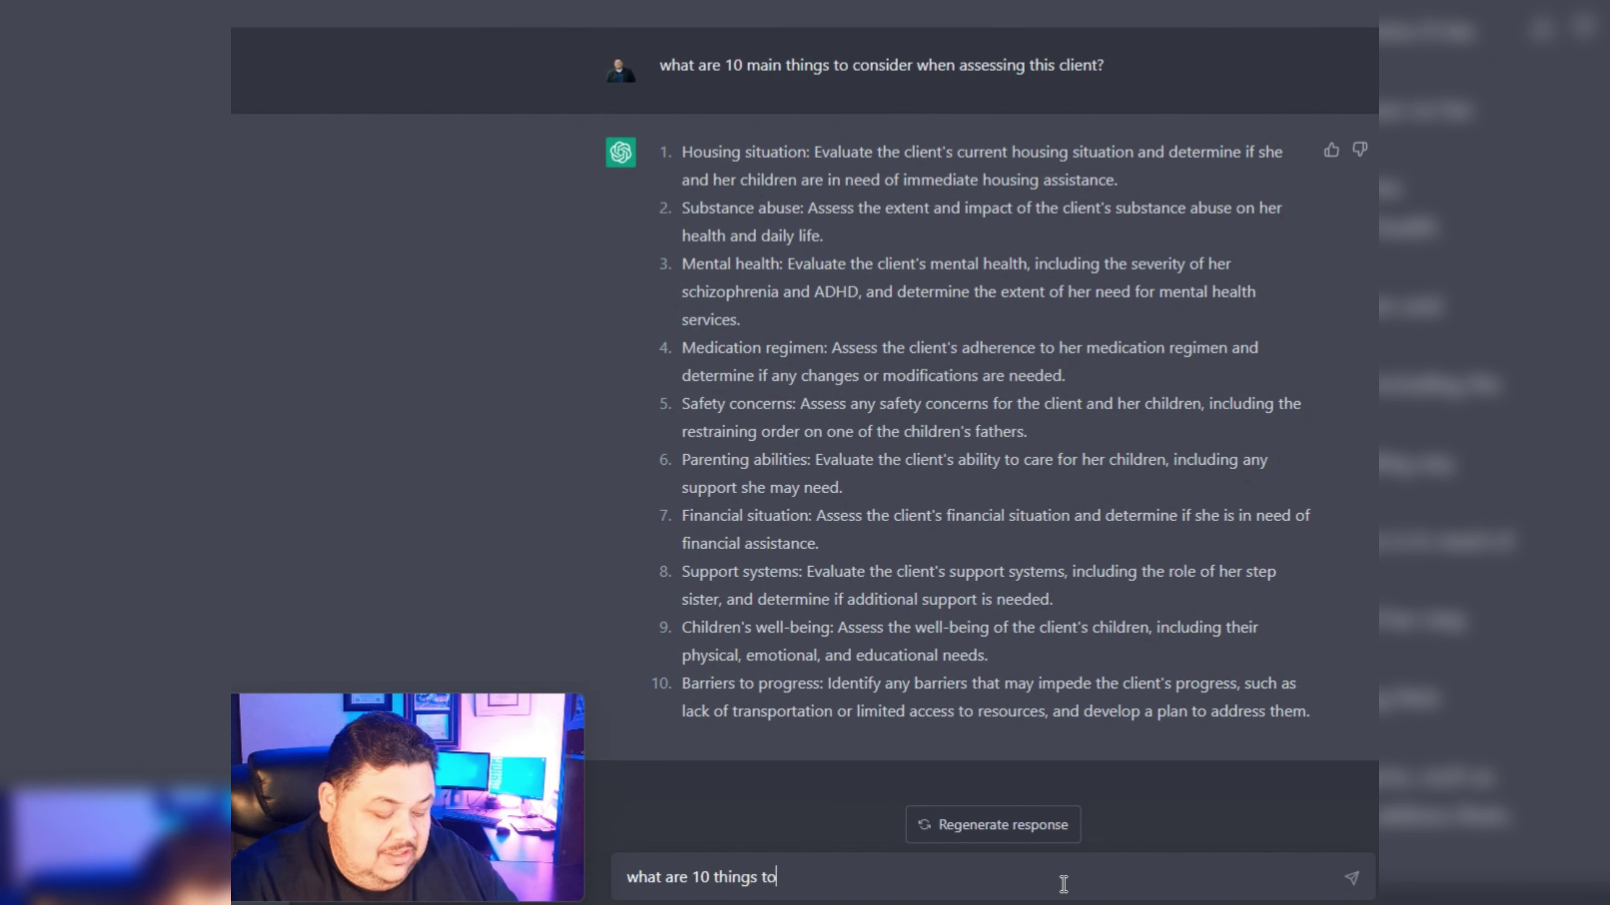
{"action": "type", "text": " ask this client "}
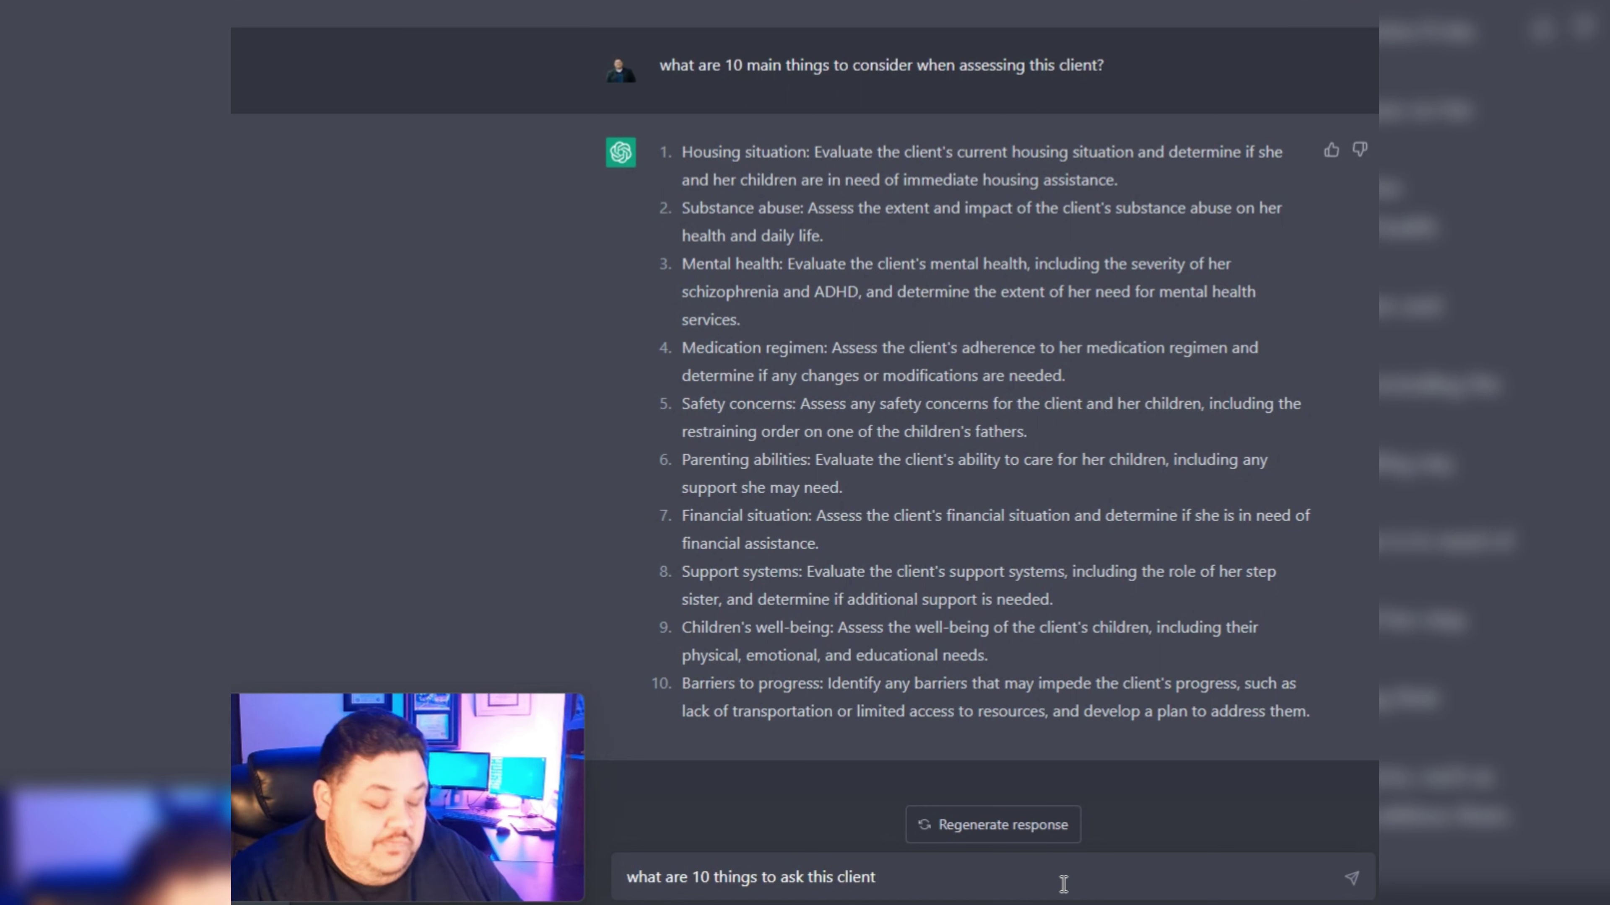
{"action": "type", "text": "durung"}
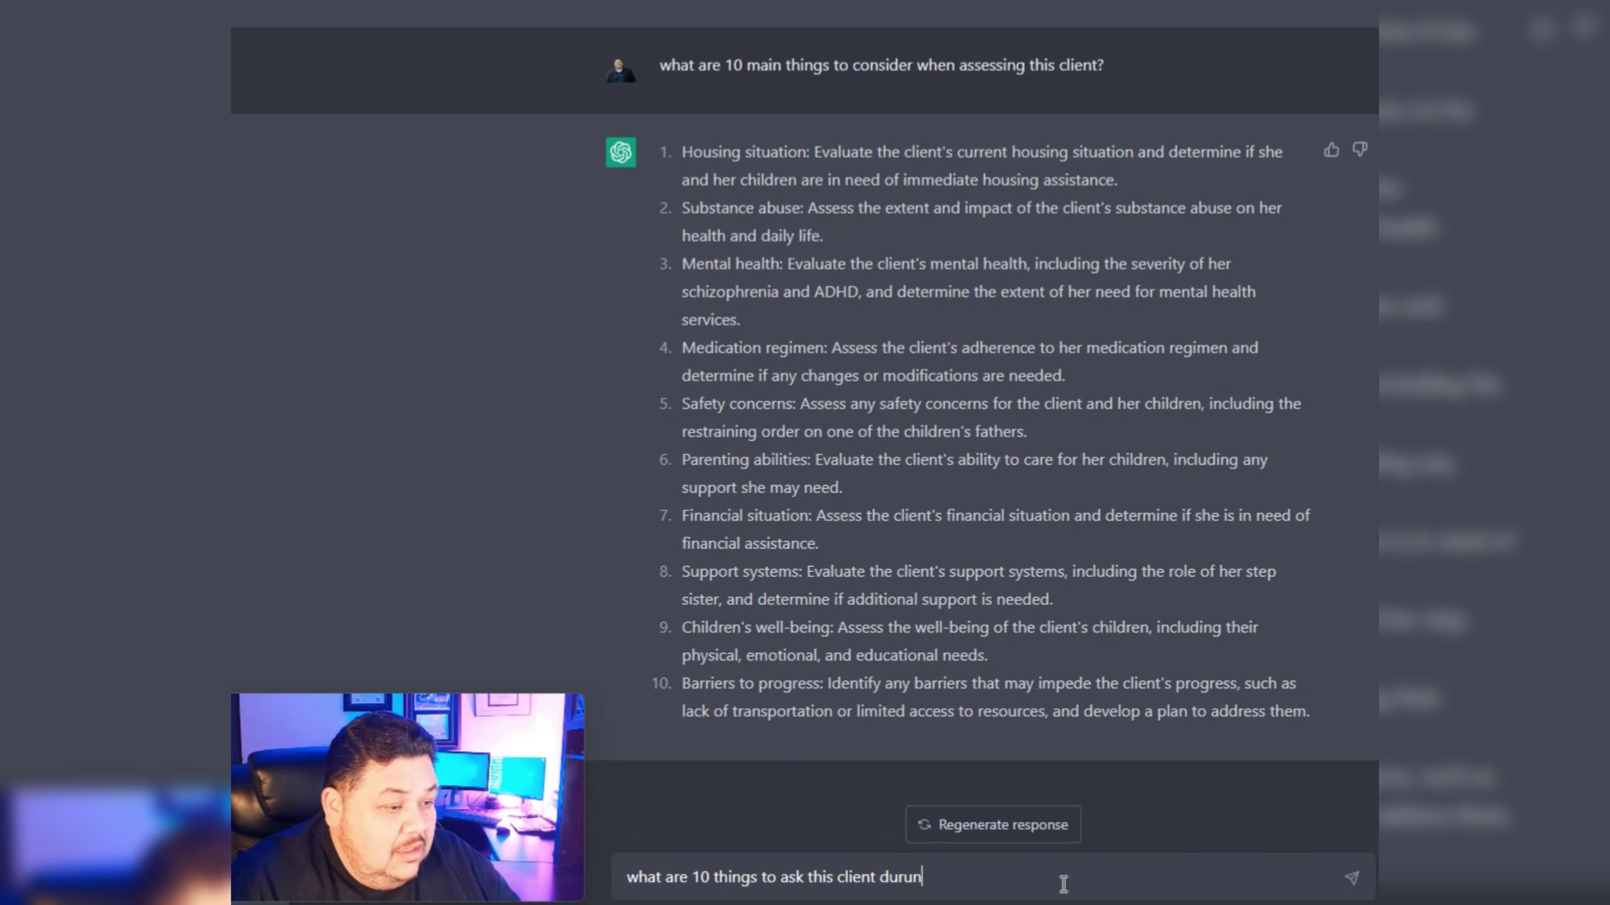
{"action": "key", "text": "BackSpace"}
{"action": "key", "text": "BackSpace"}
{"action": "key", "text": "BackSpace"}
{"action": "type", "text": "ring an ass"}
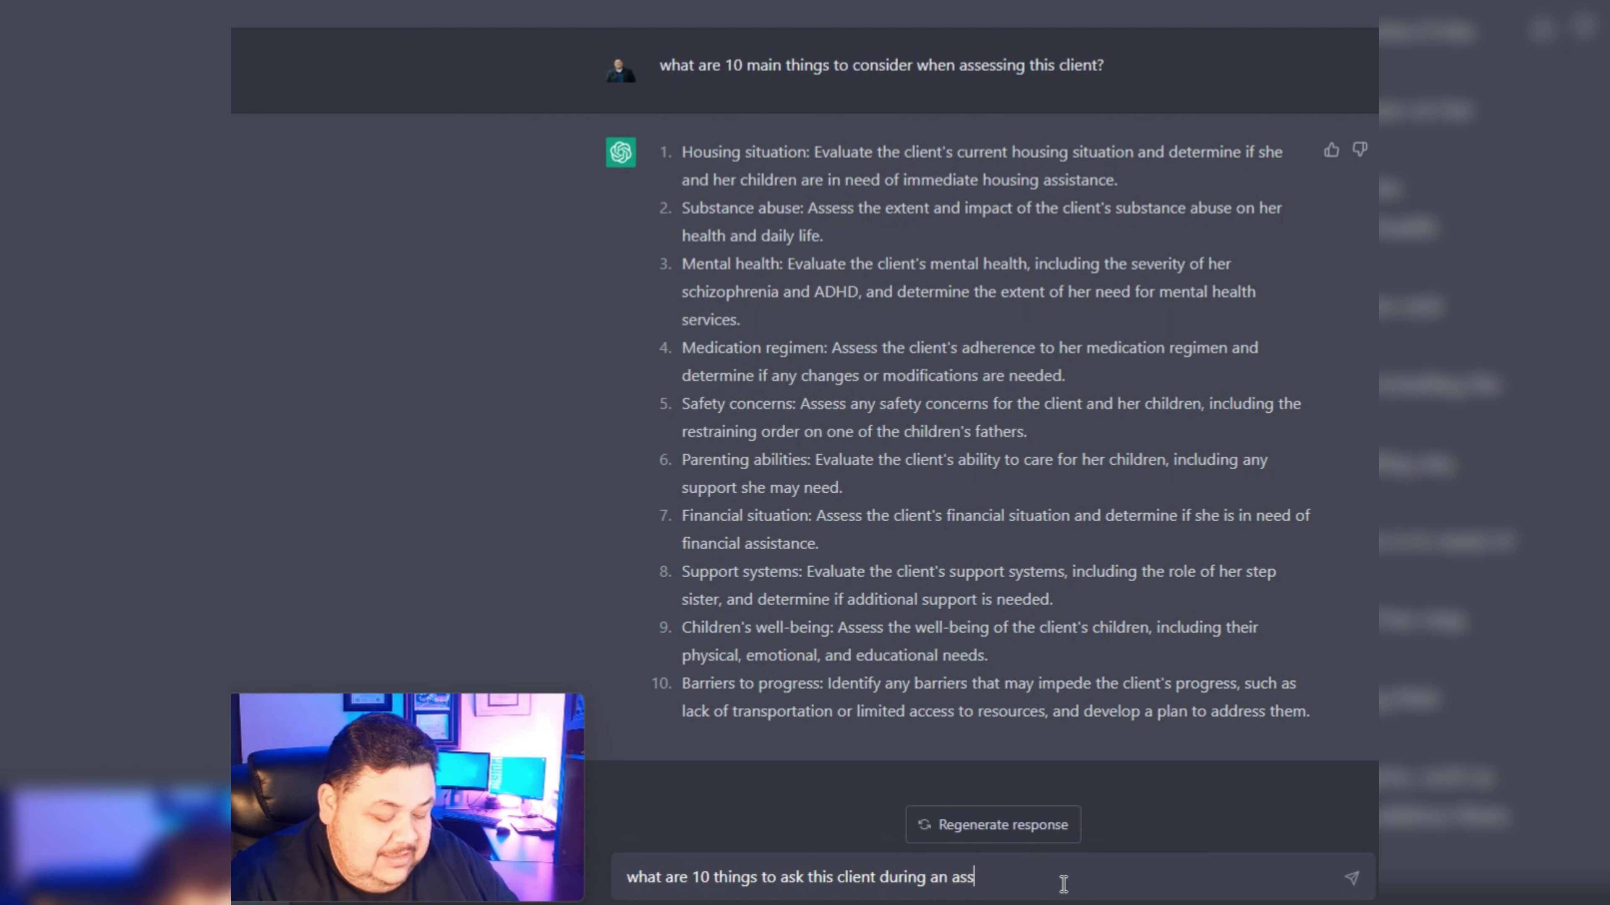
{"action": "type", "text": "essment"}
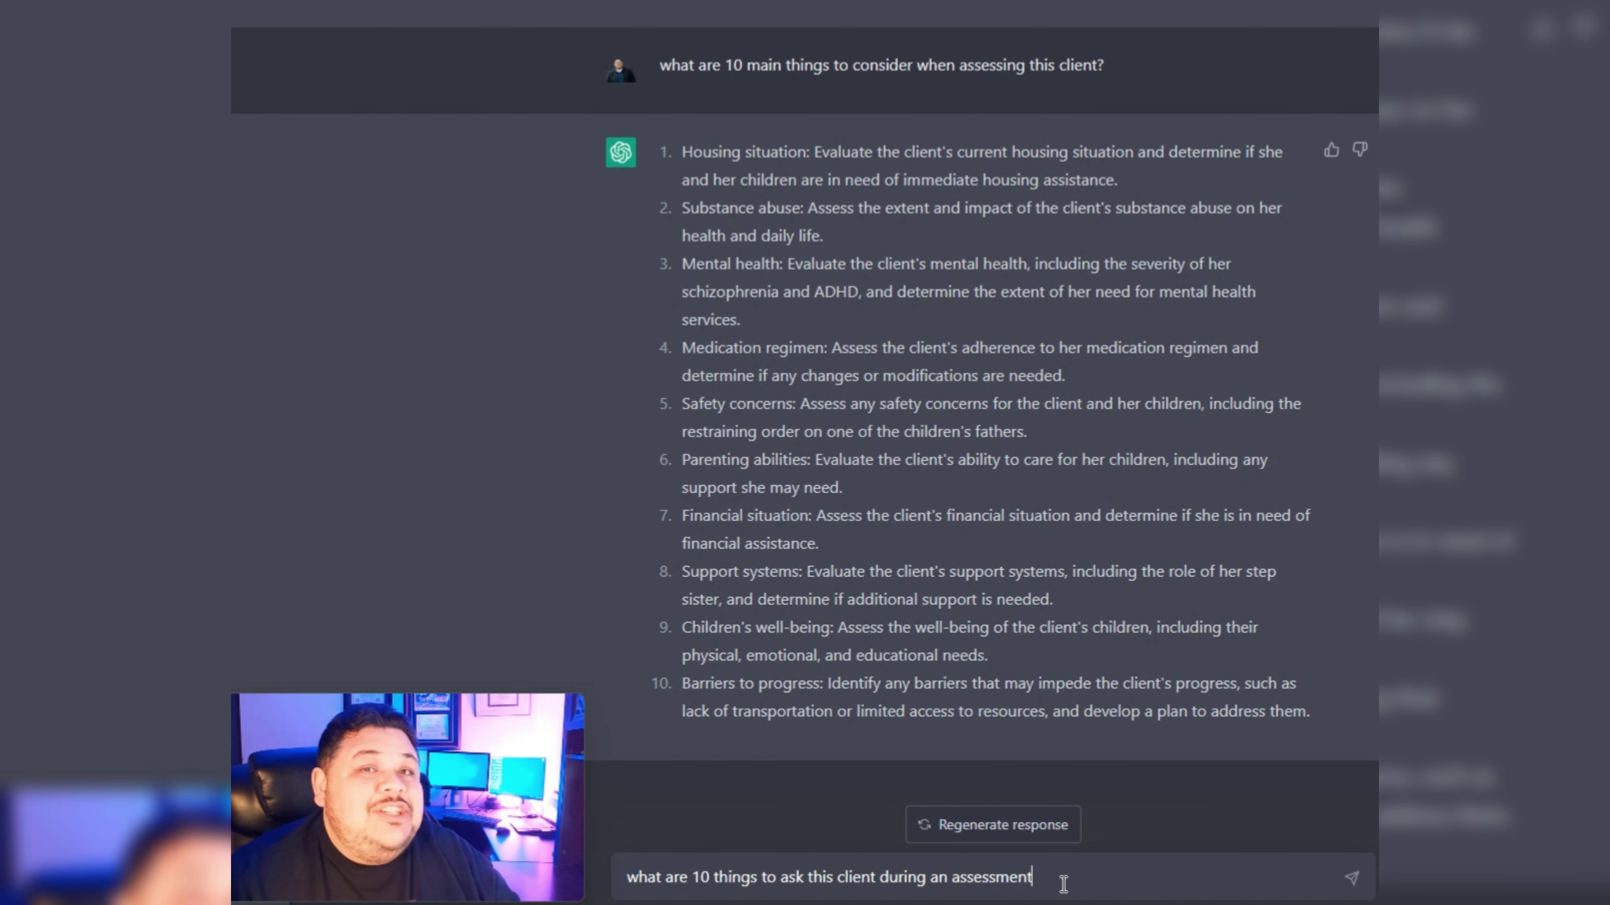
{"action": "key", "text": "Return"}
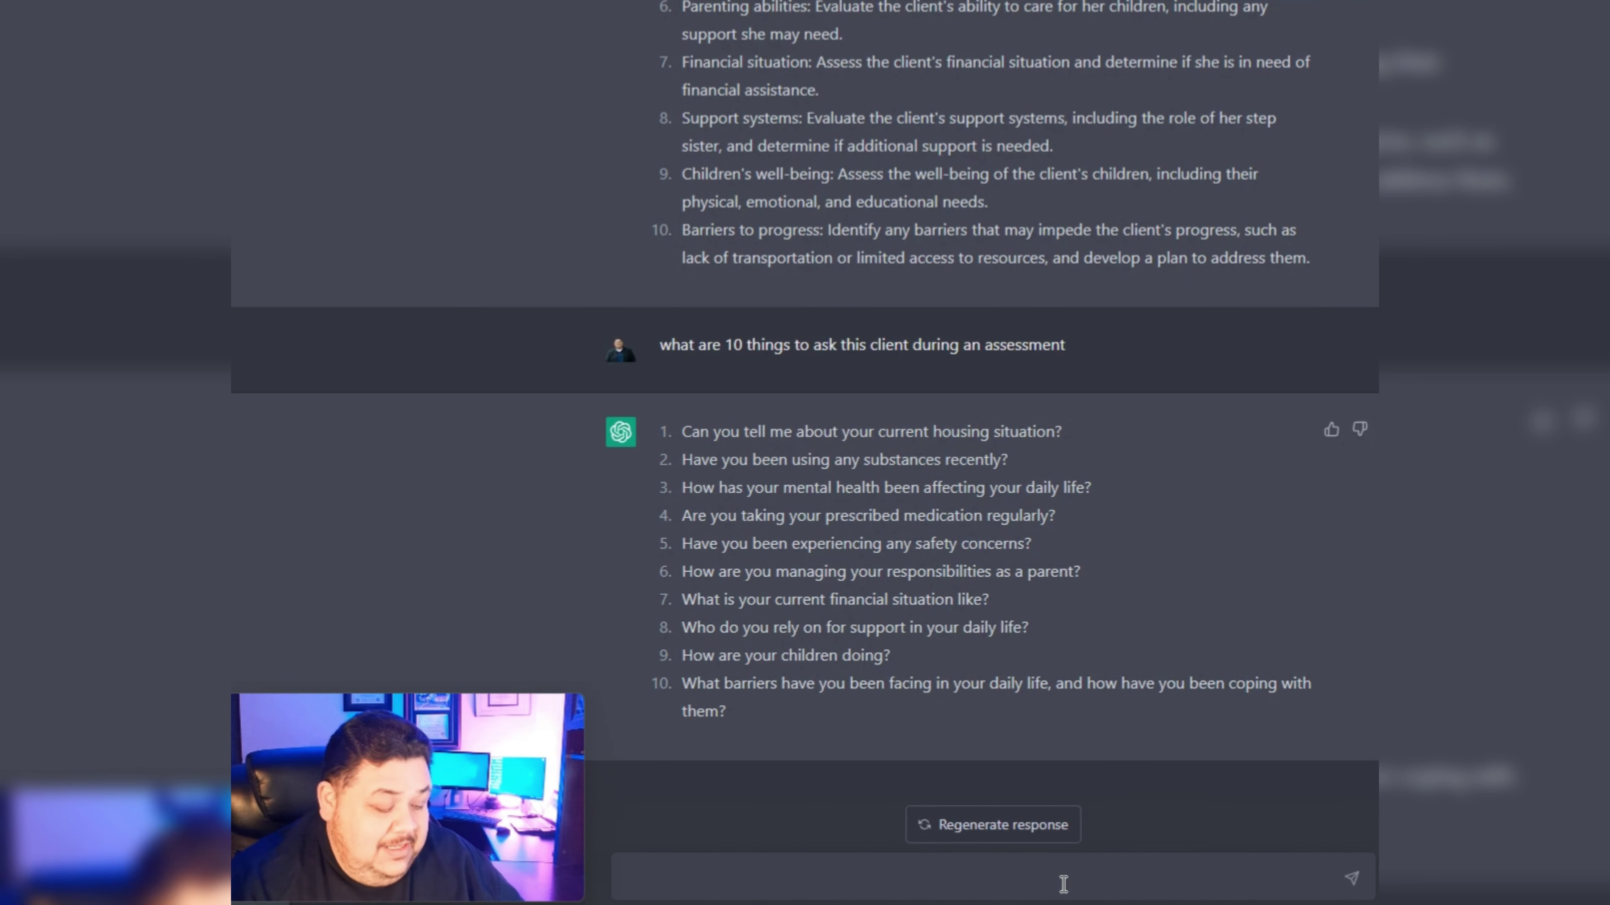
- Send the prompt "give me 5 more, but include relevant context for the client's latina cultural background"
{"action": "left_click", "coordinate": [1064, 884]}
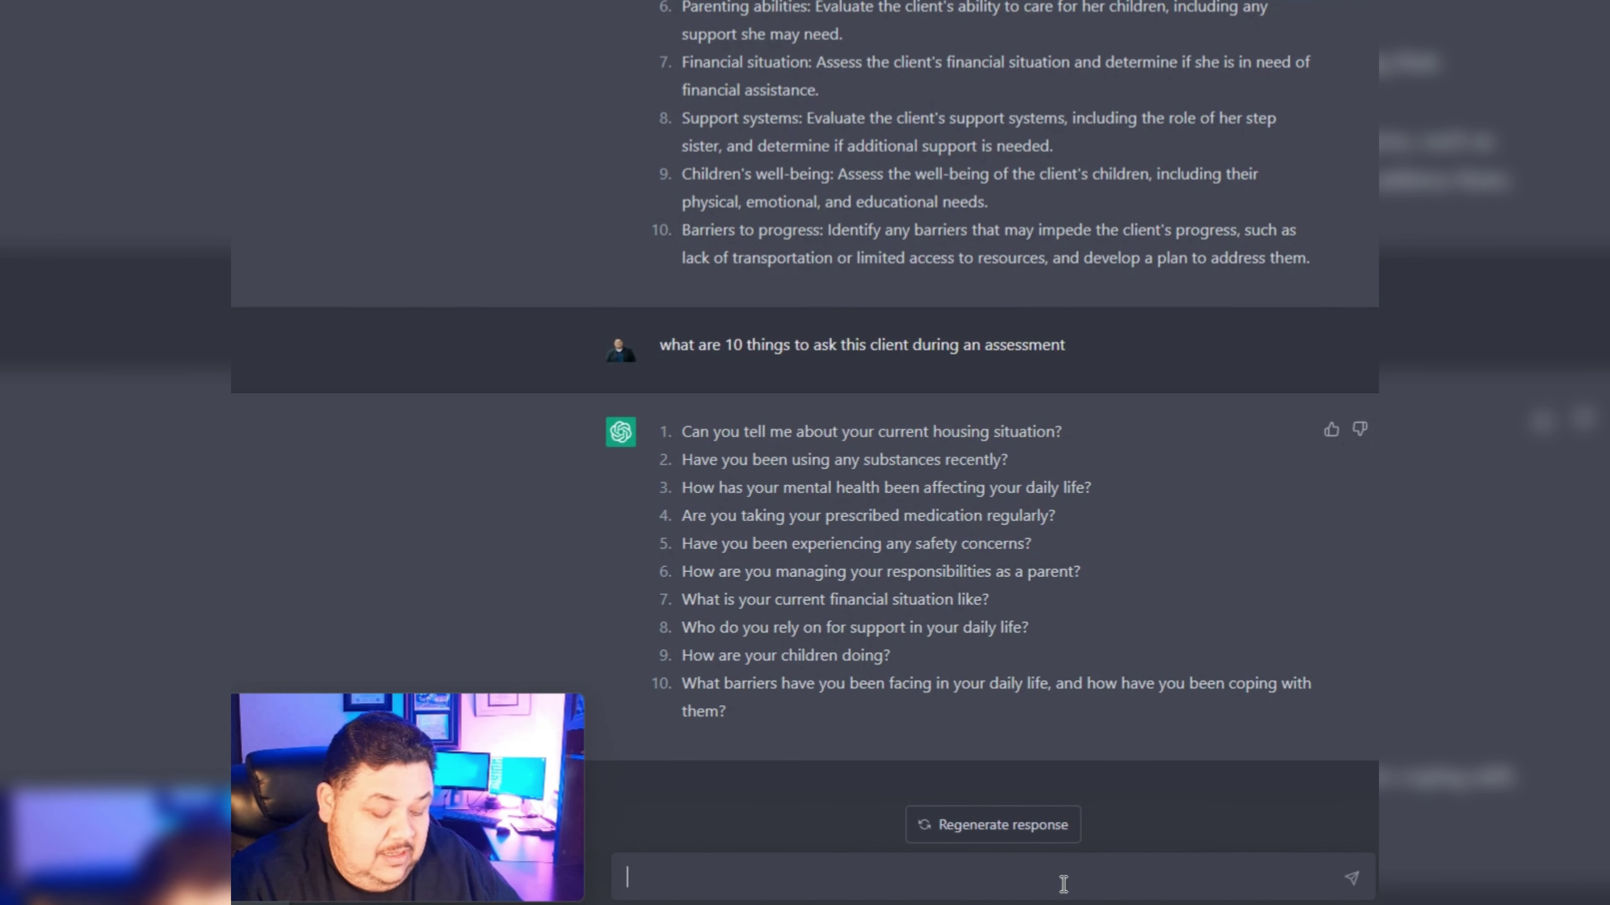
{"action": "type", "text": "give me 5 "}
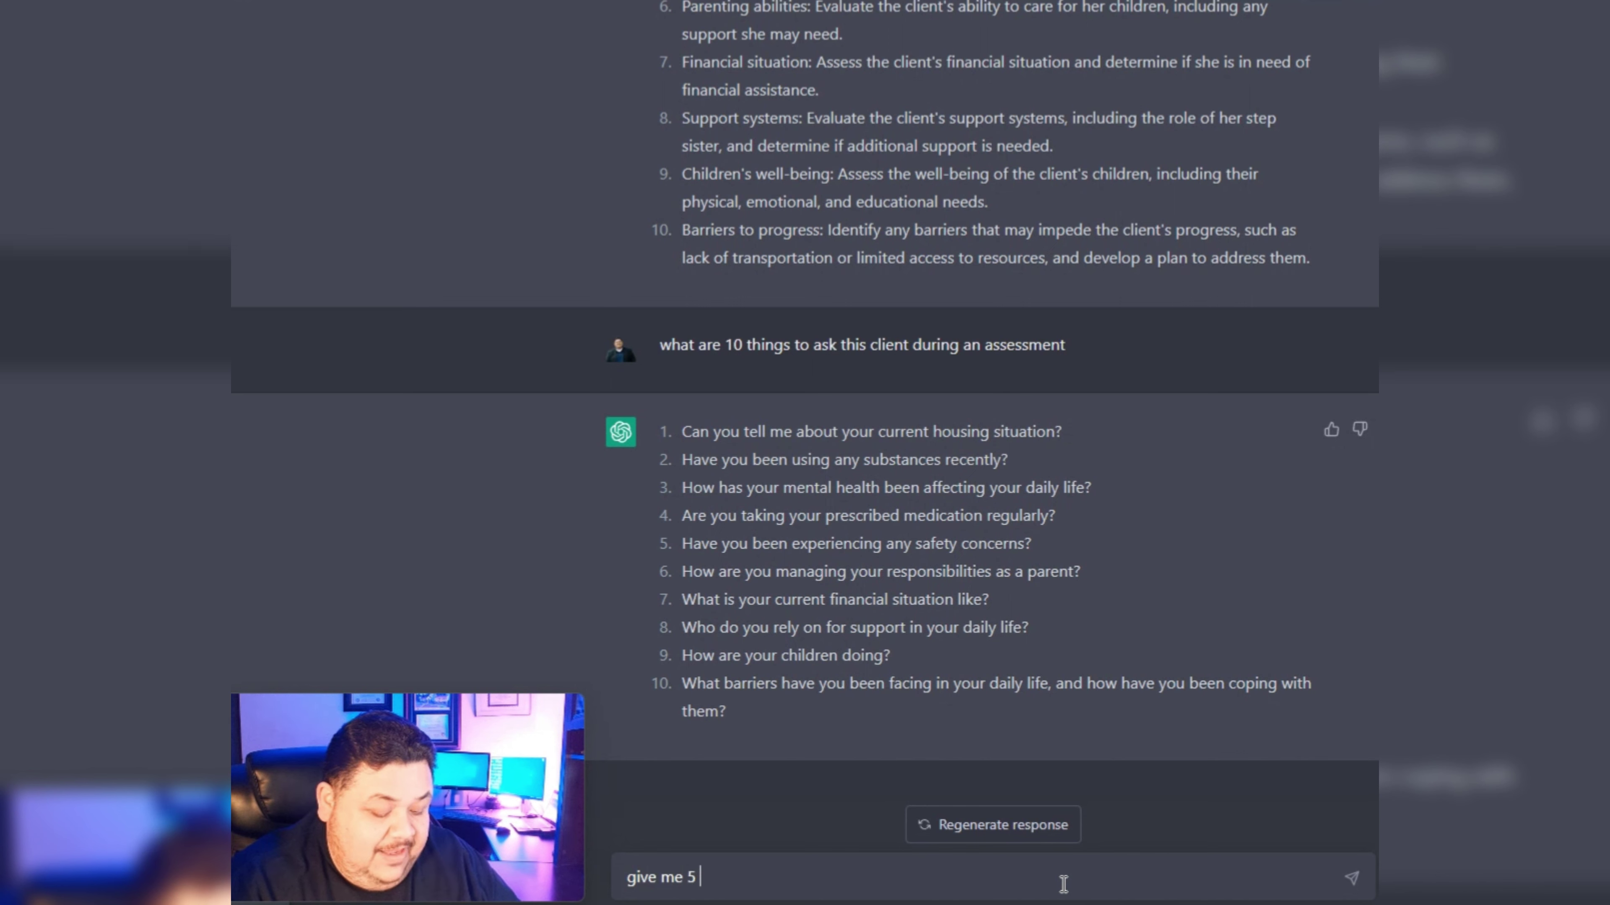
{"action": "type", "text": "more"}
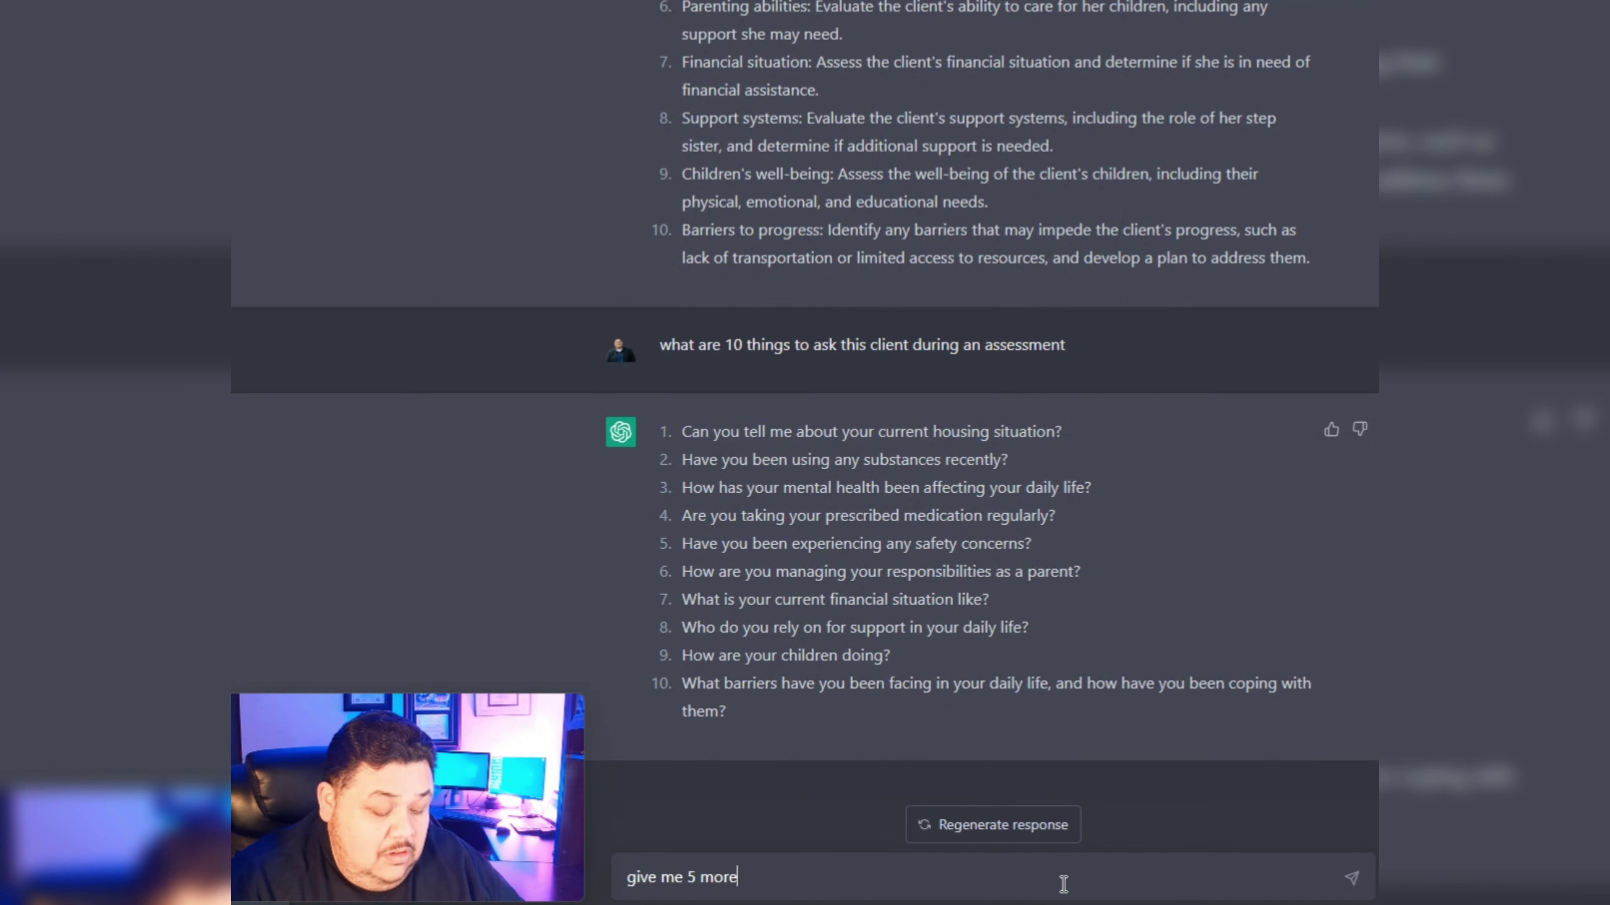
{"action": "type", "text": ", but "}
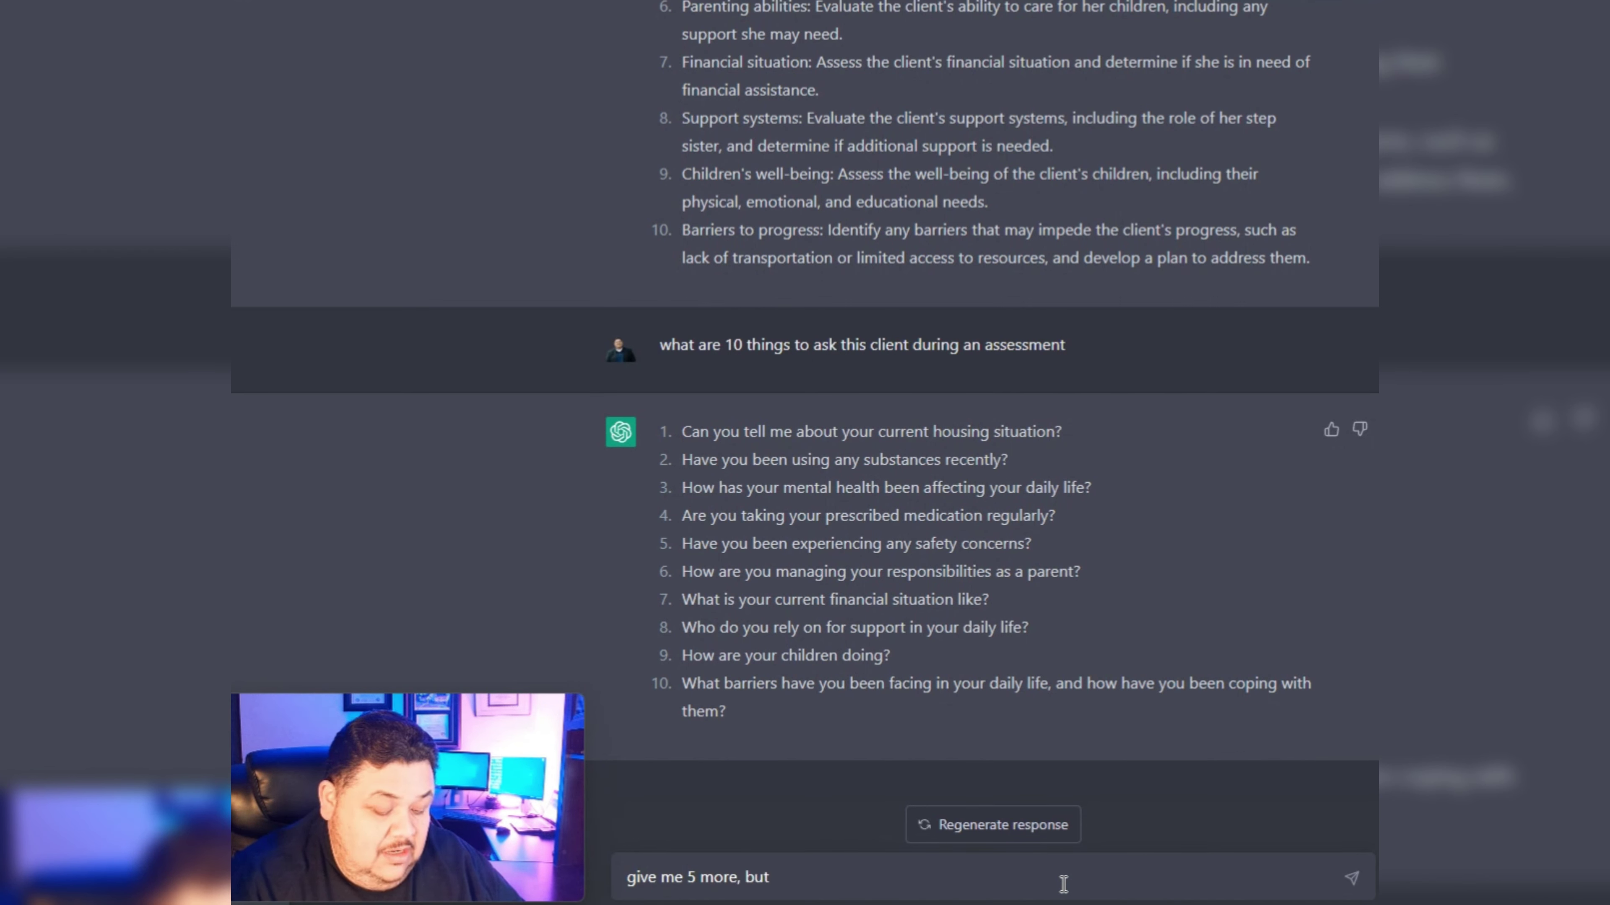
{"action": "type", "text": "include r"}
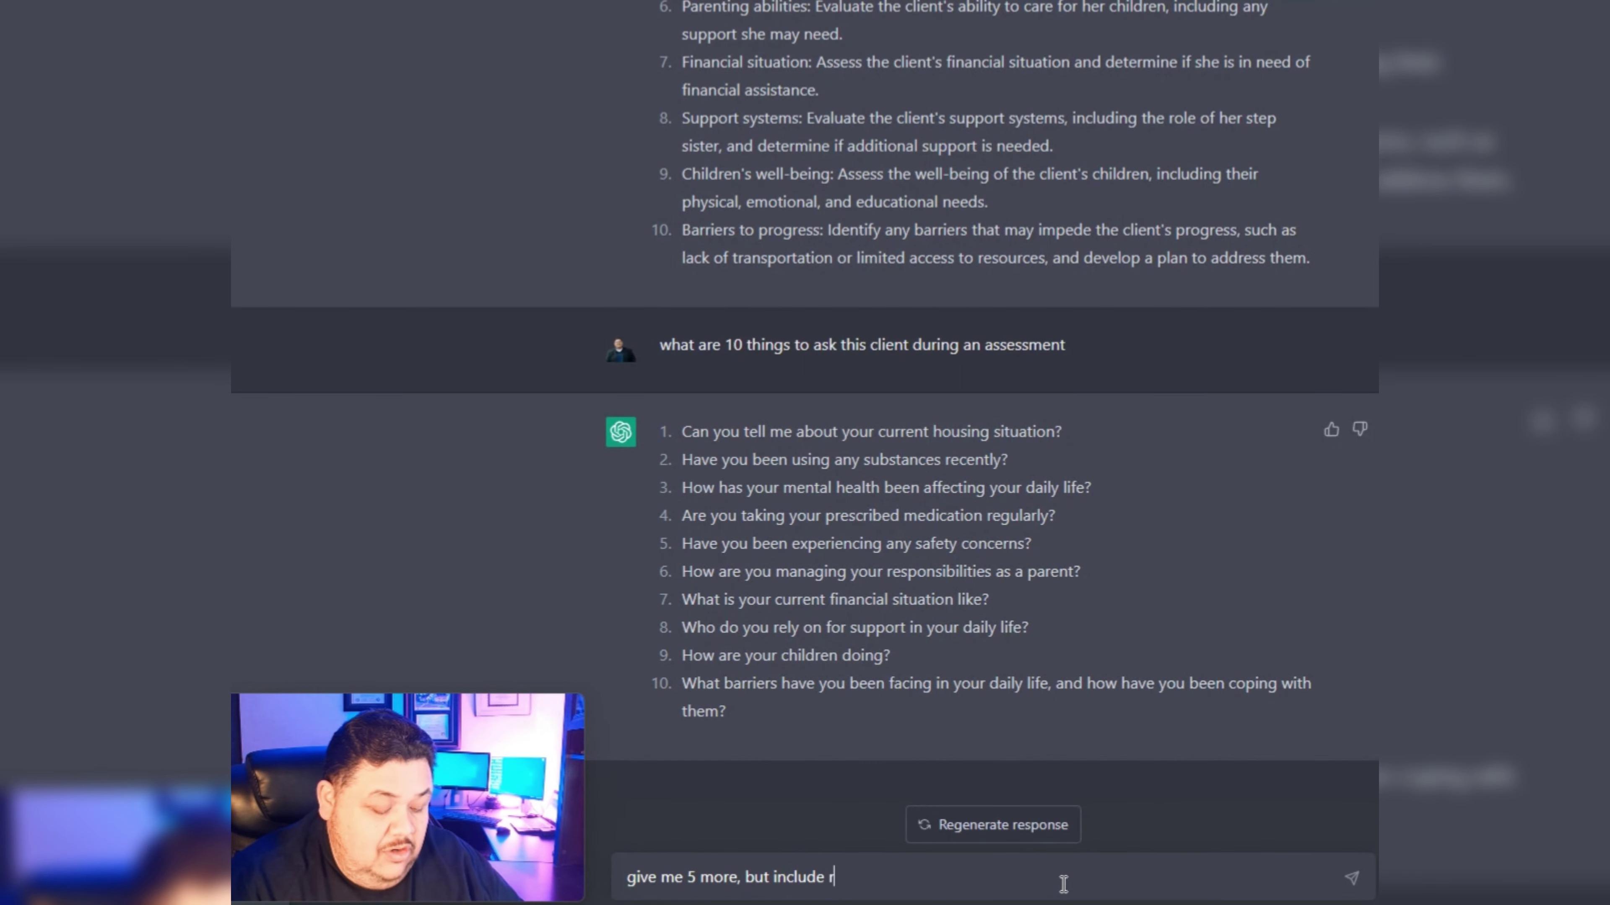
{"action": "type", "text": "elecant context"}
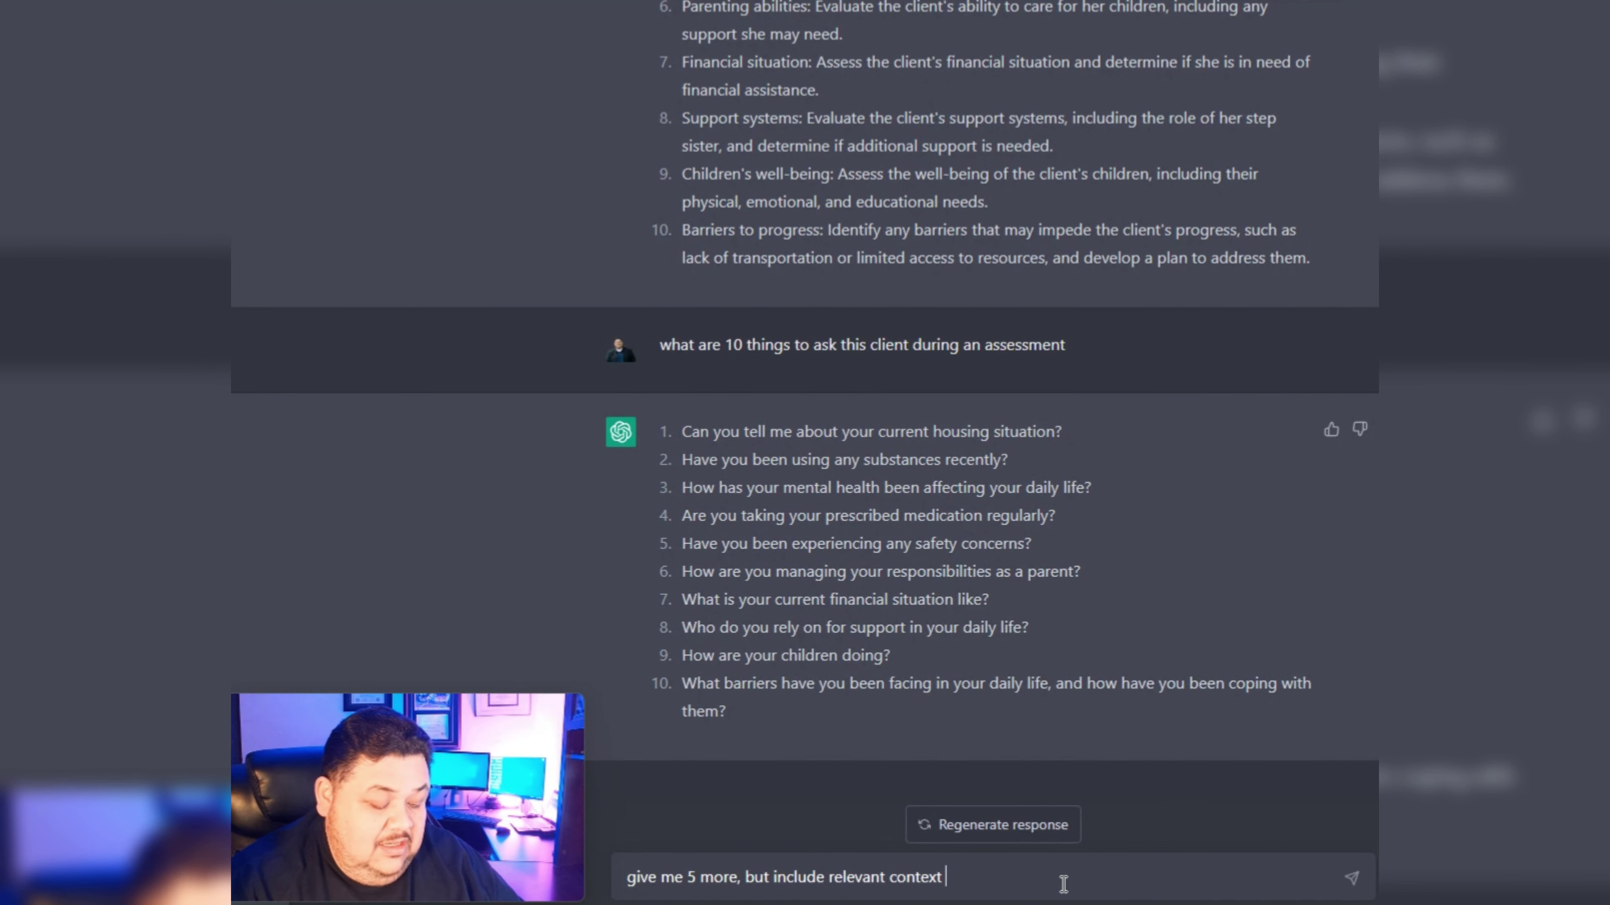
{"action": "type", "text": " for the"}
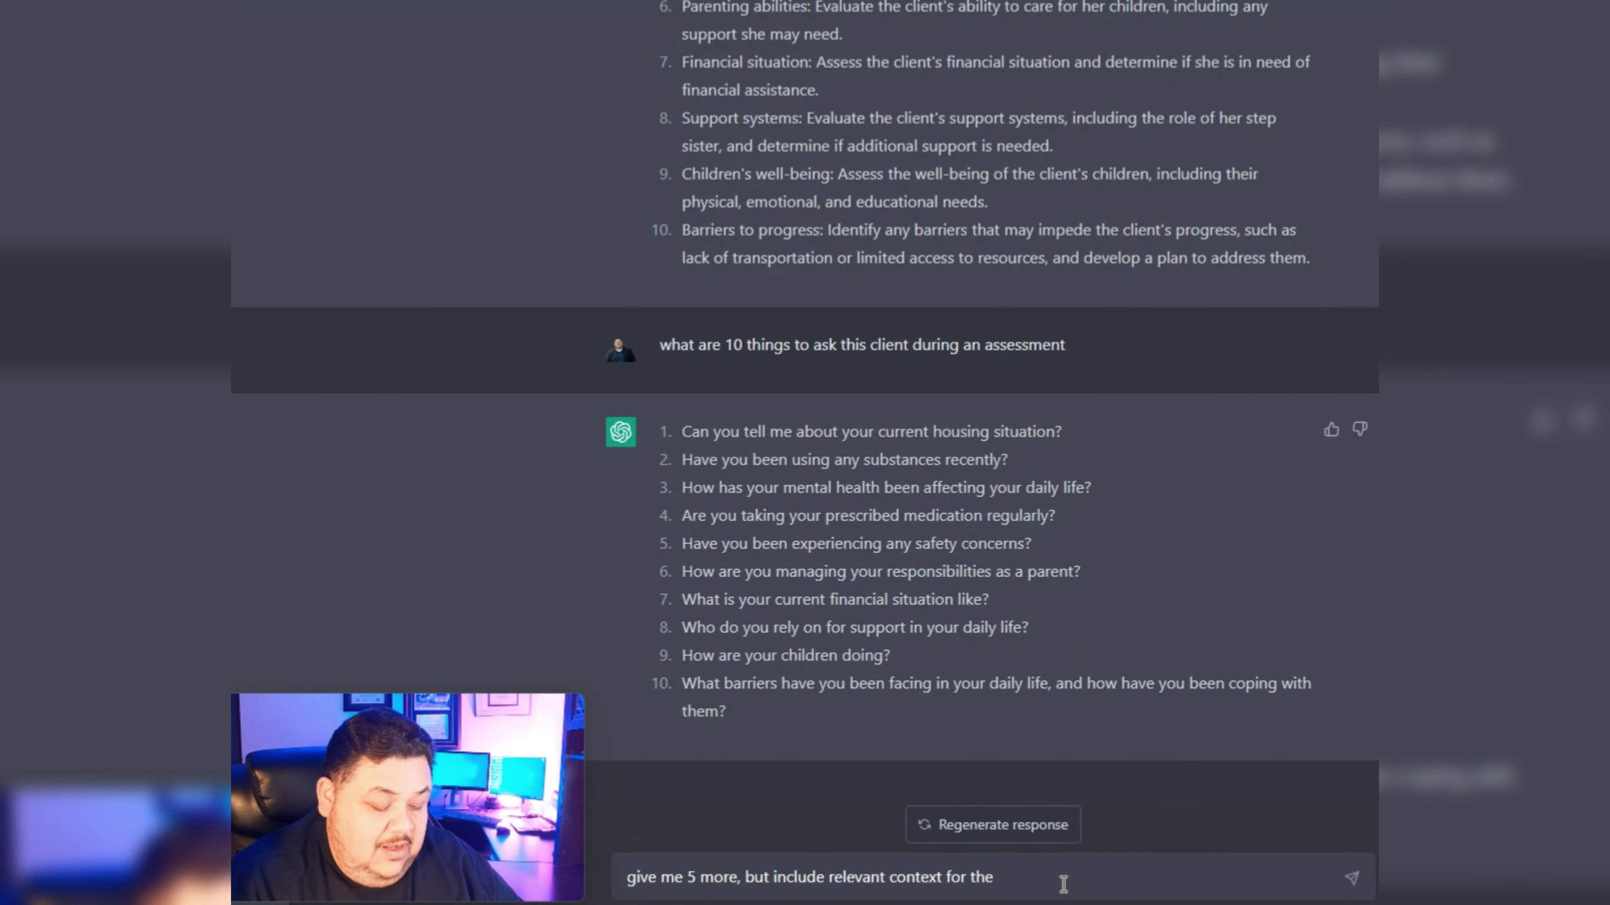
{"action": "type", "text": " client's"}
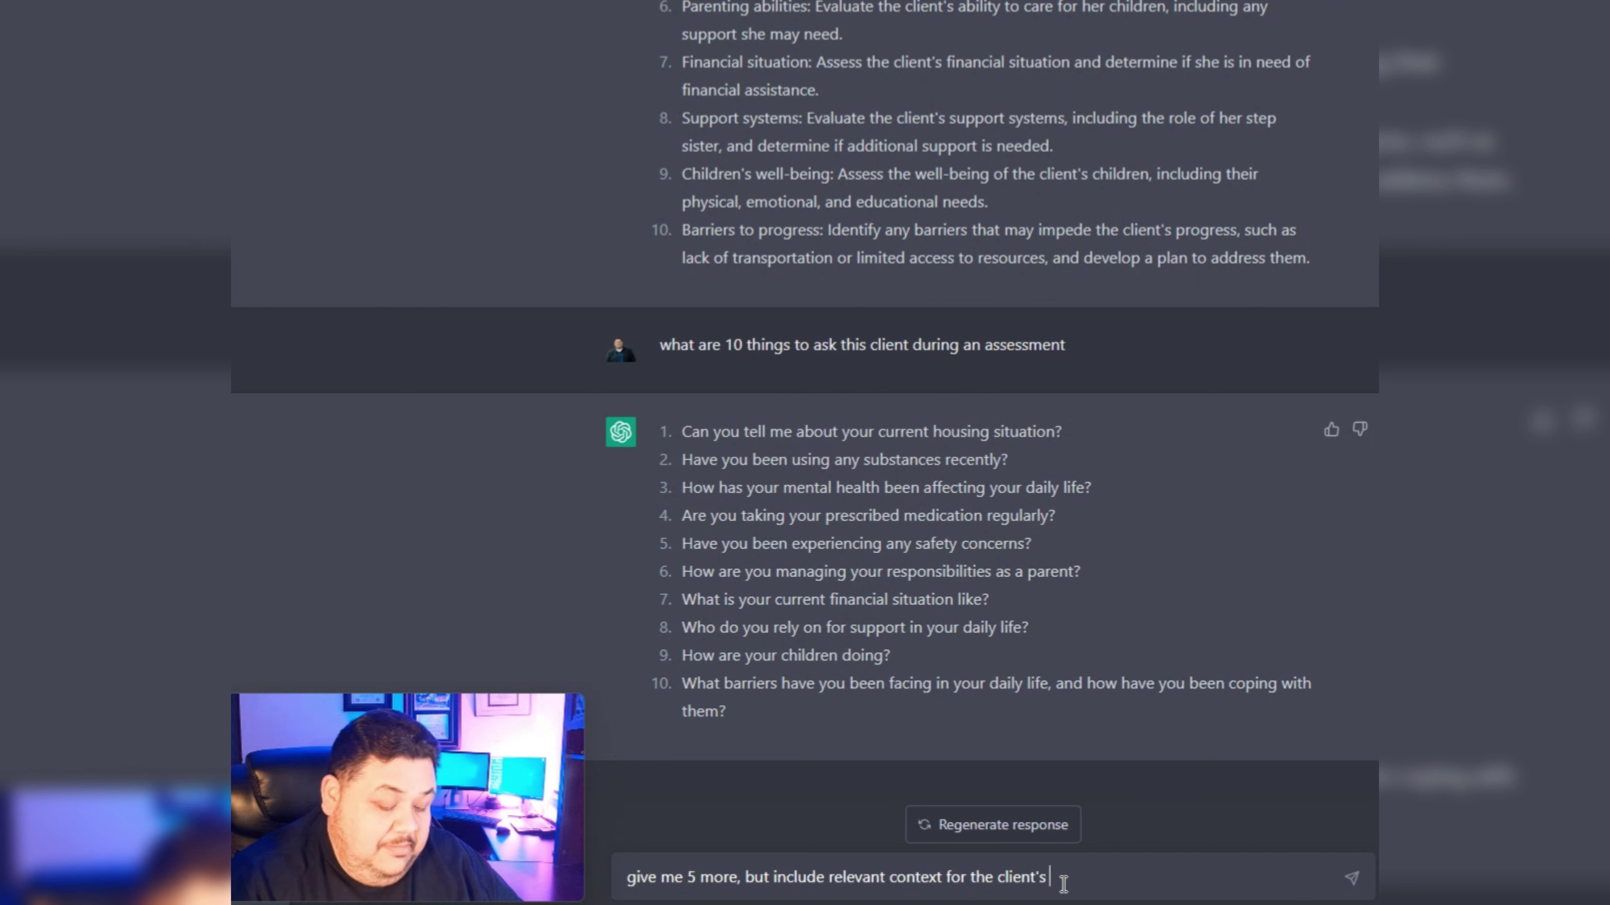
{"action": "type", "text": " latina cul"}
{"action": "type", "text": "t"}
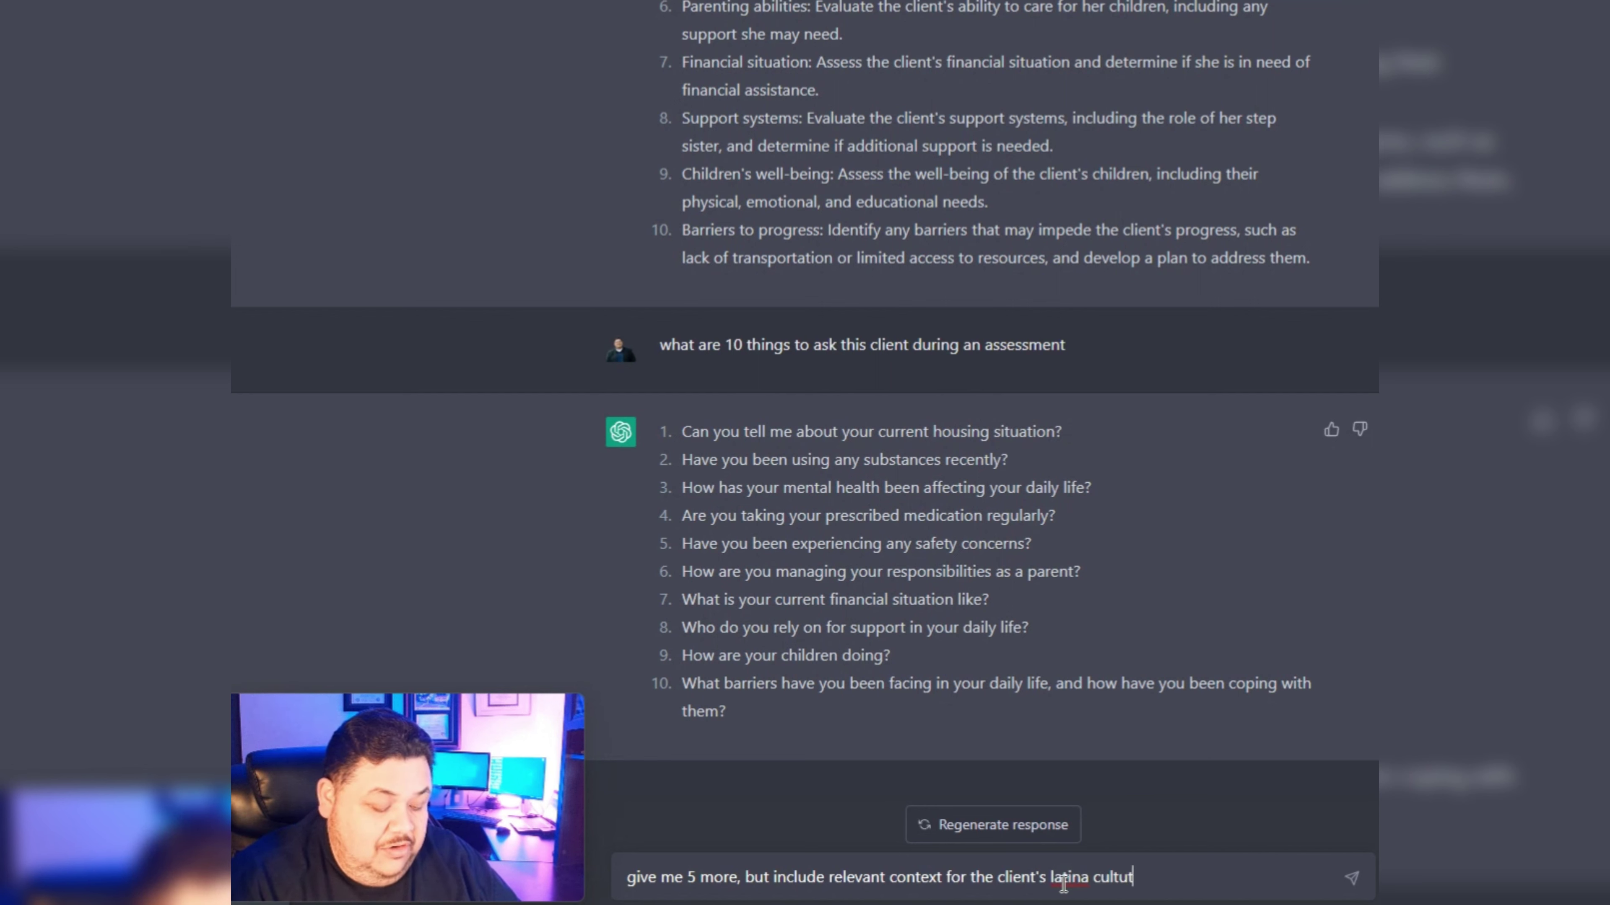
{"action": "key", "text": "BackSpace"}
{"action": "type", "text": "ral background"}
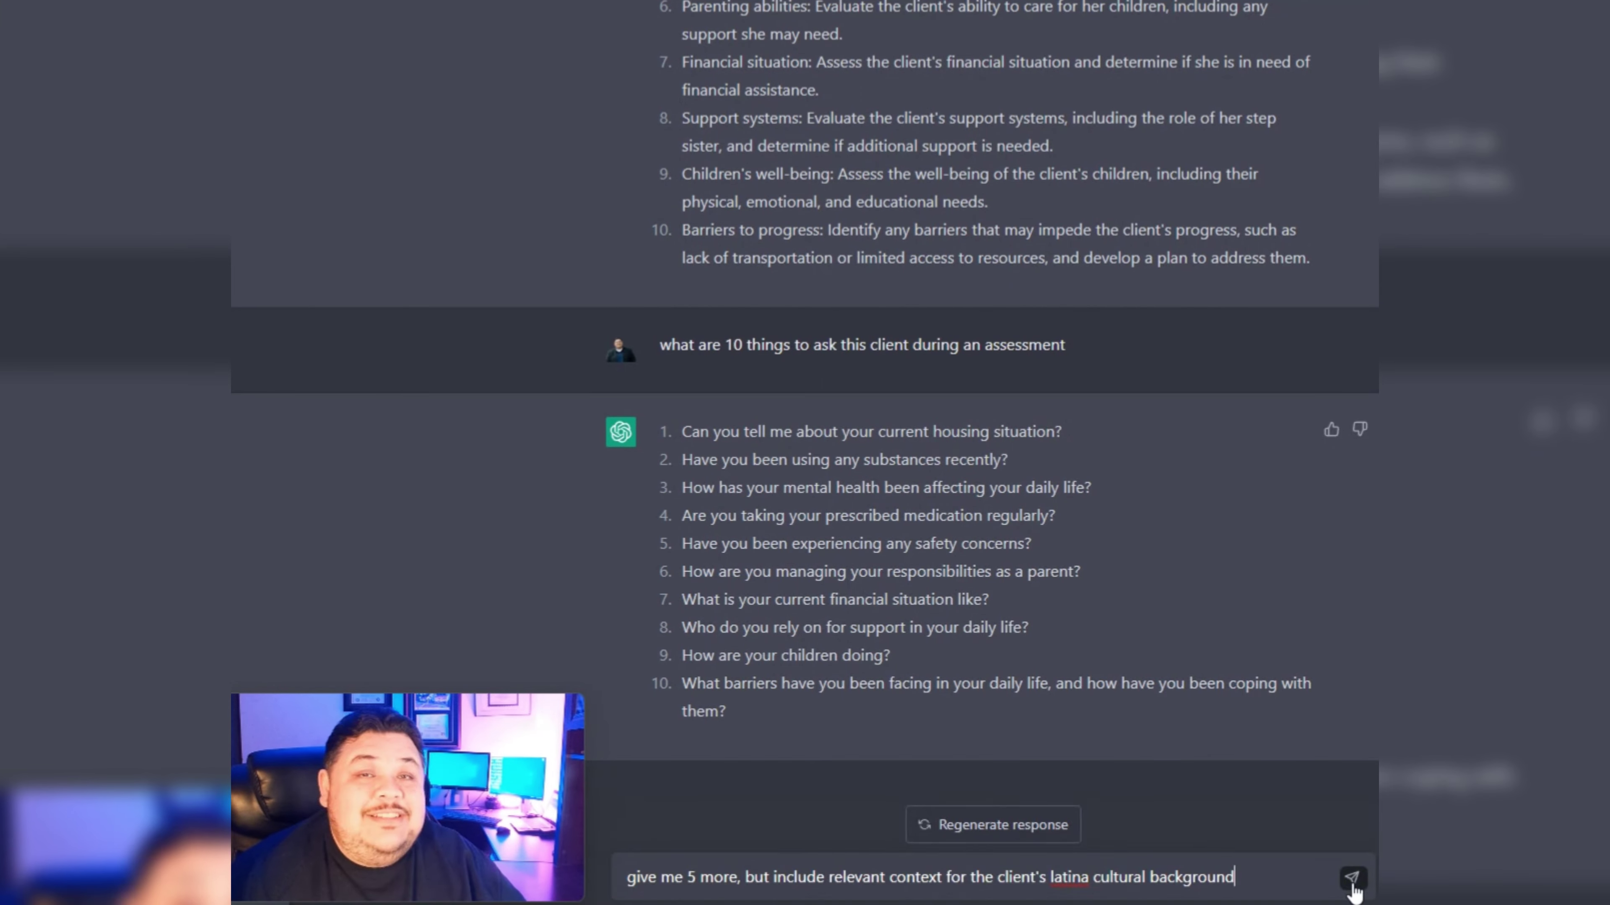
{"action": "left_click", "coordinate": [1352, 882]}
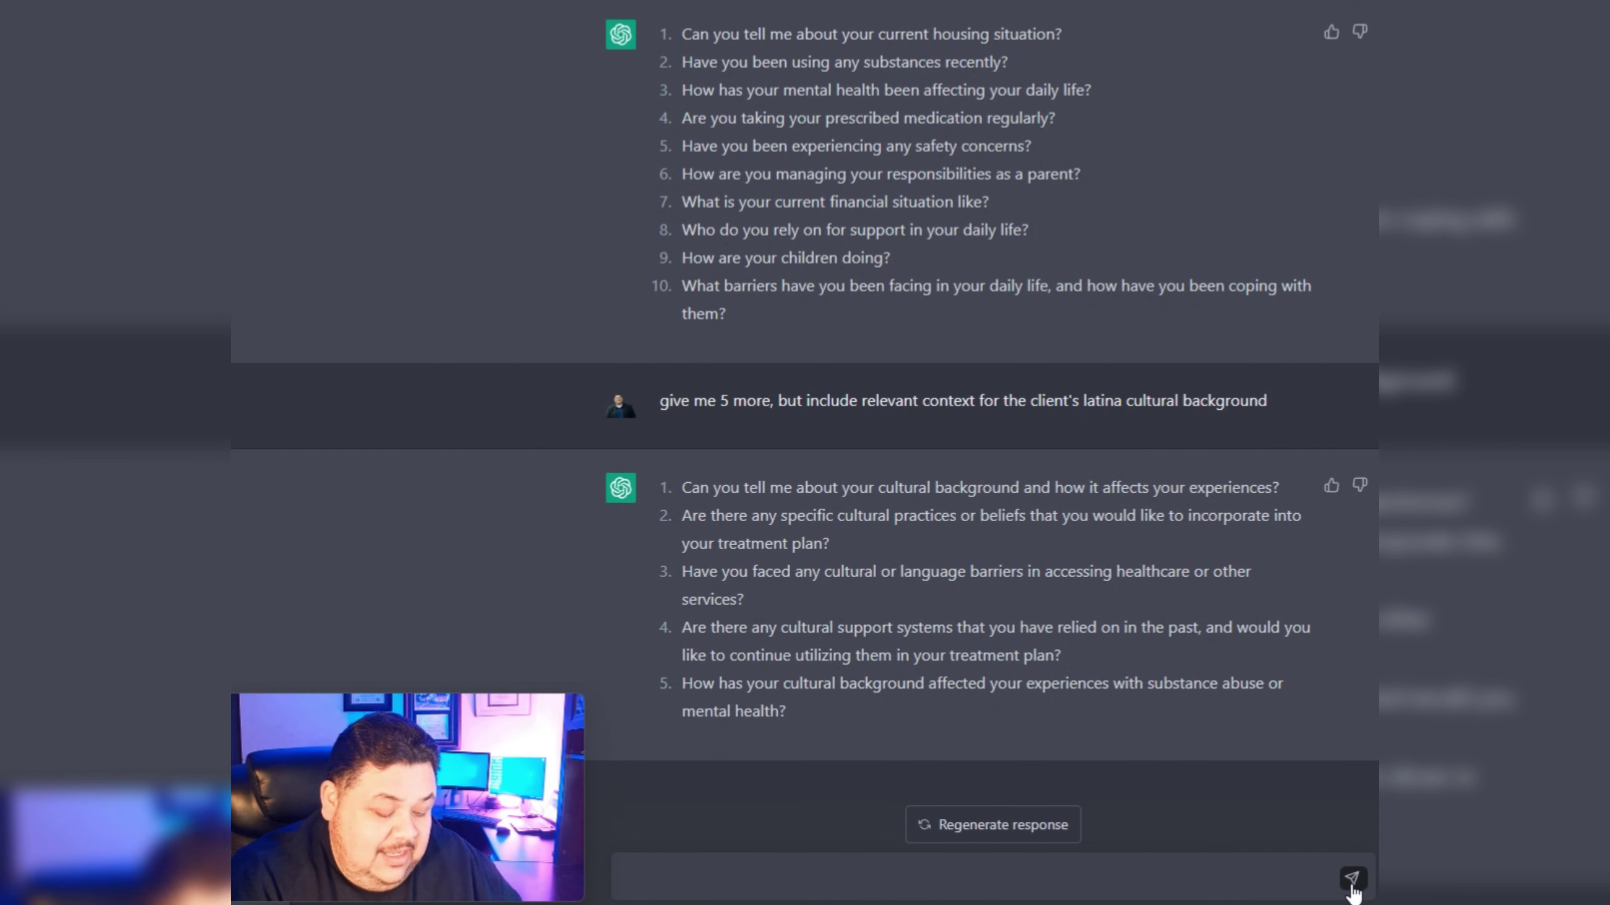
- Ask the follow-up question "how should the social worker avoid bias during the assessment?"
{"action": "left_click", "coordinate": [704, 876]}
{"action": "type", "text": "how shoul"}
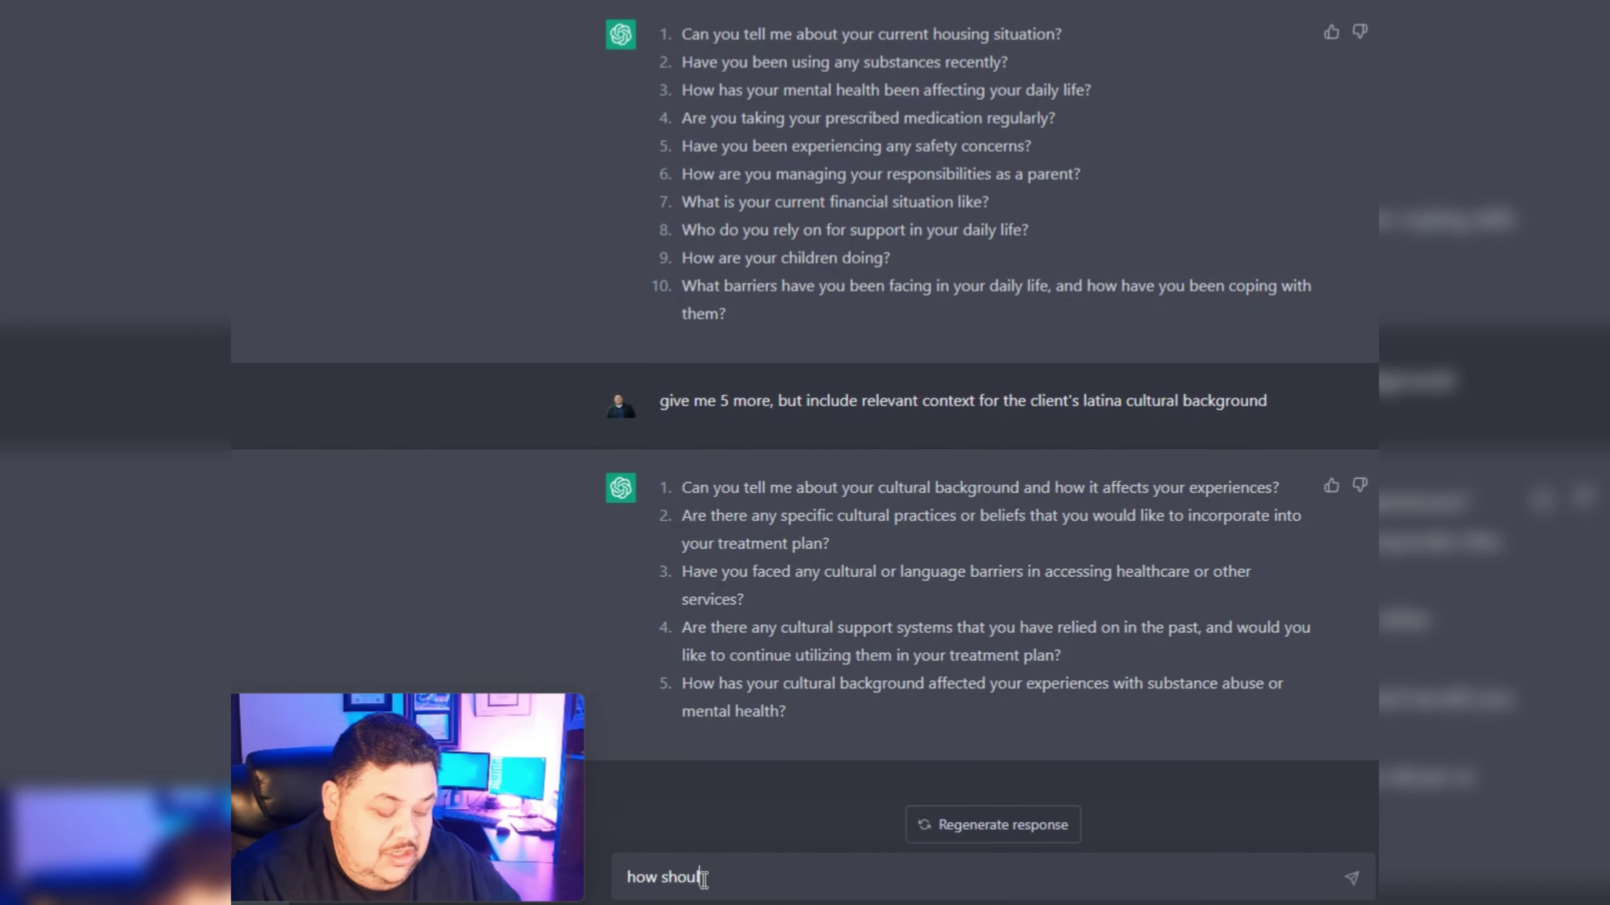
{"action": "type", "text": "d"}
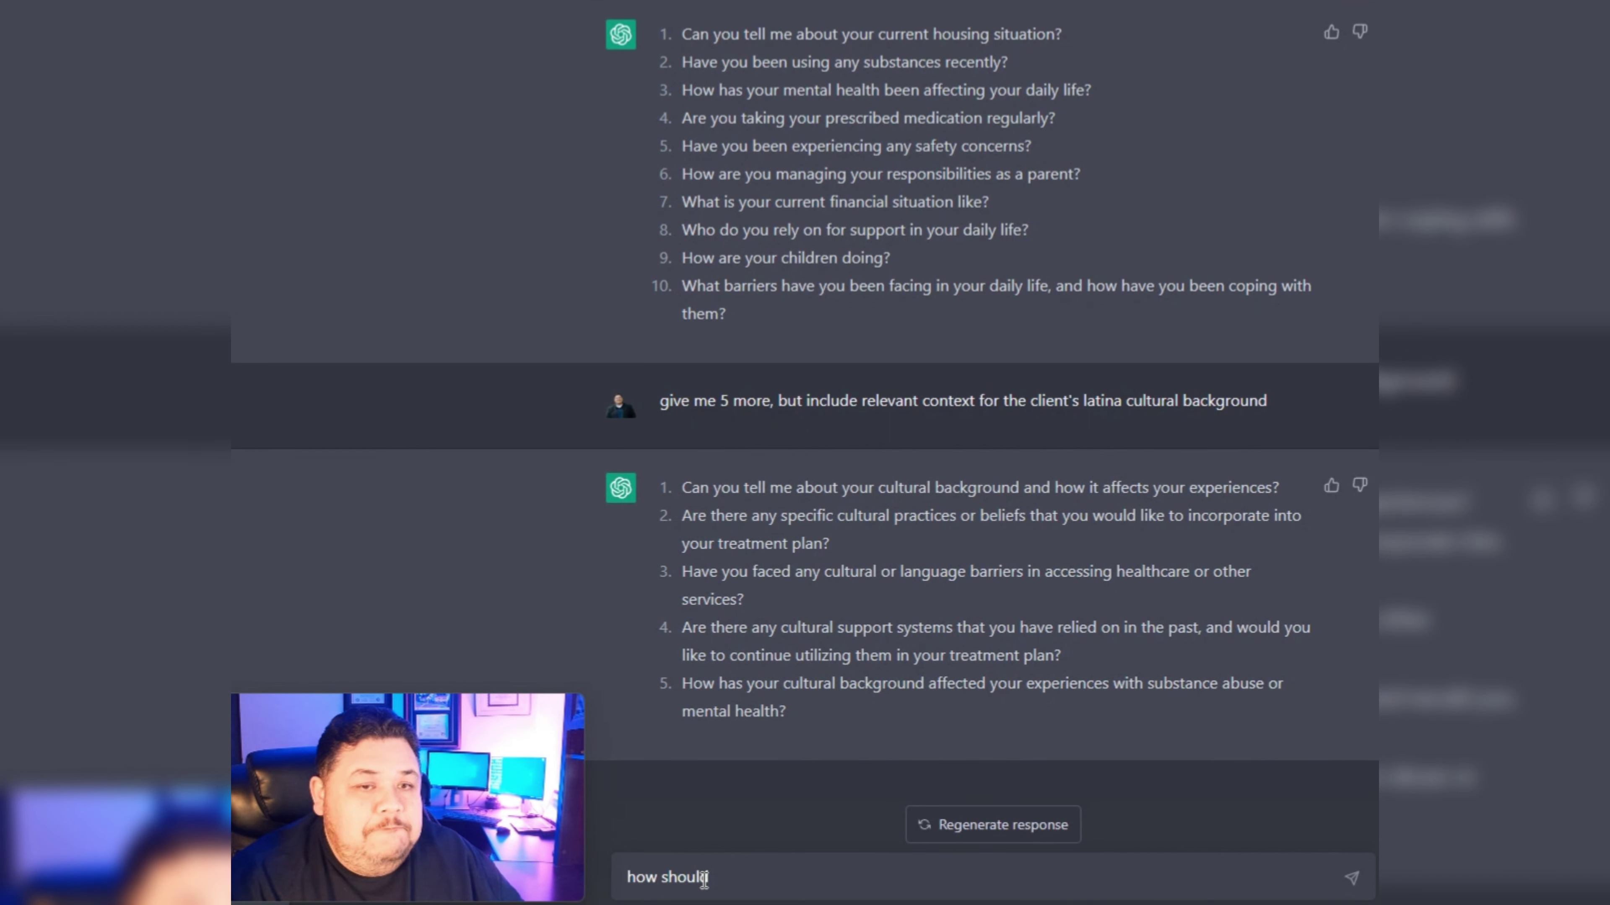
{"action": "type", "text": " the socia"}
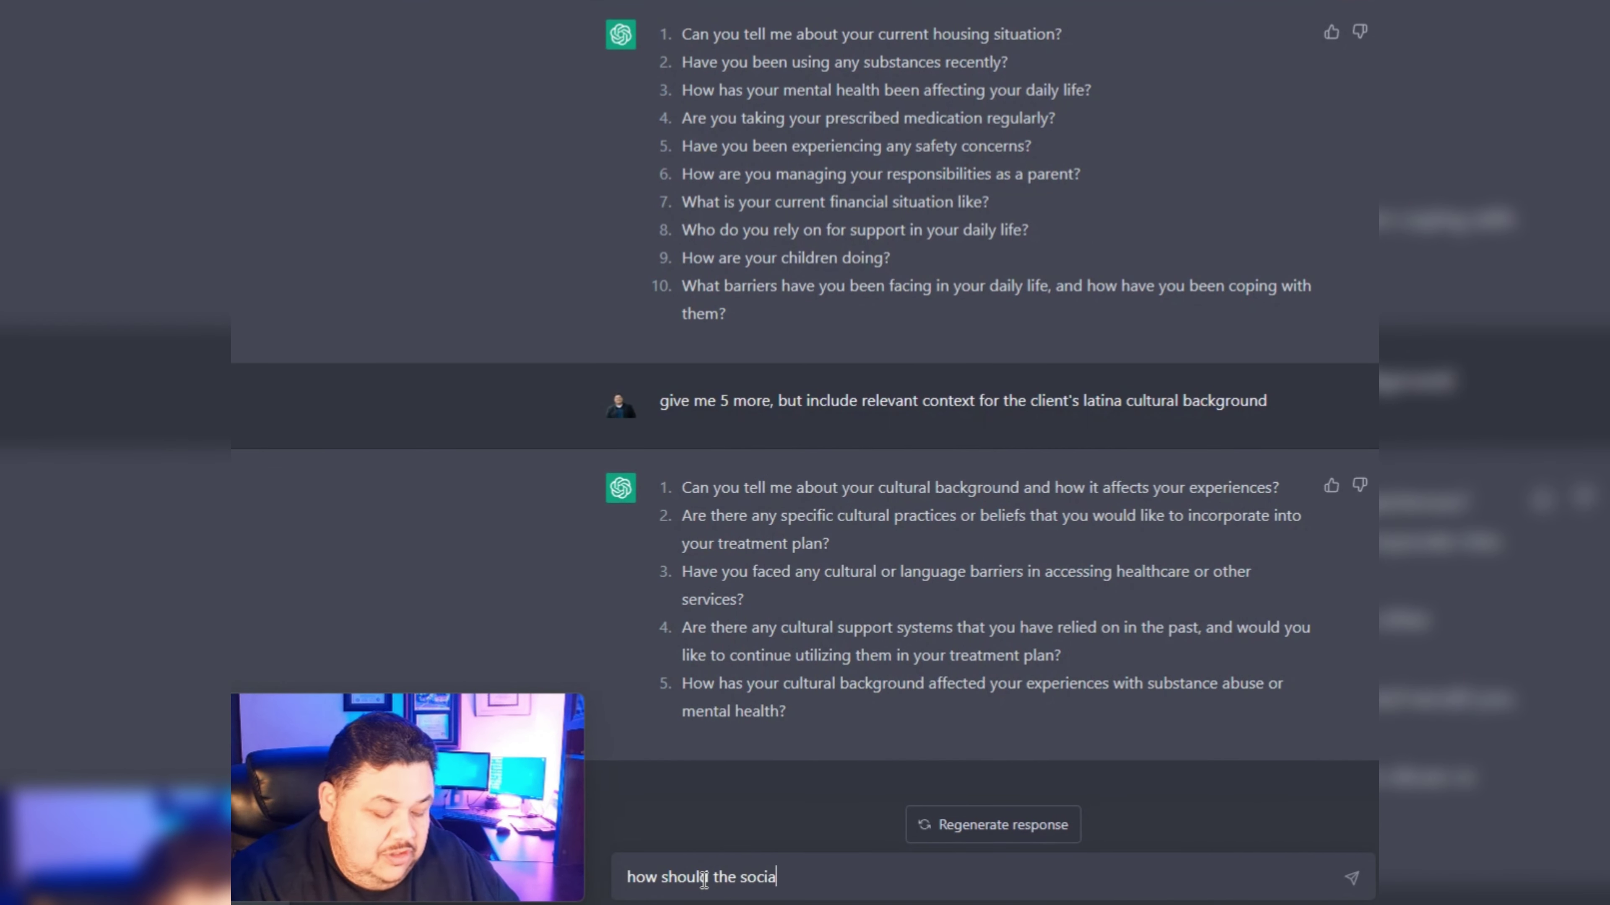
{"action": "type", "text": "l worker avoid "}
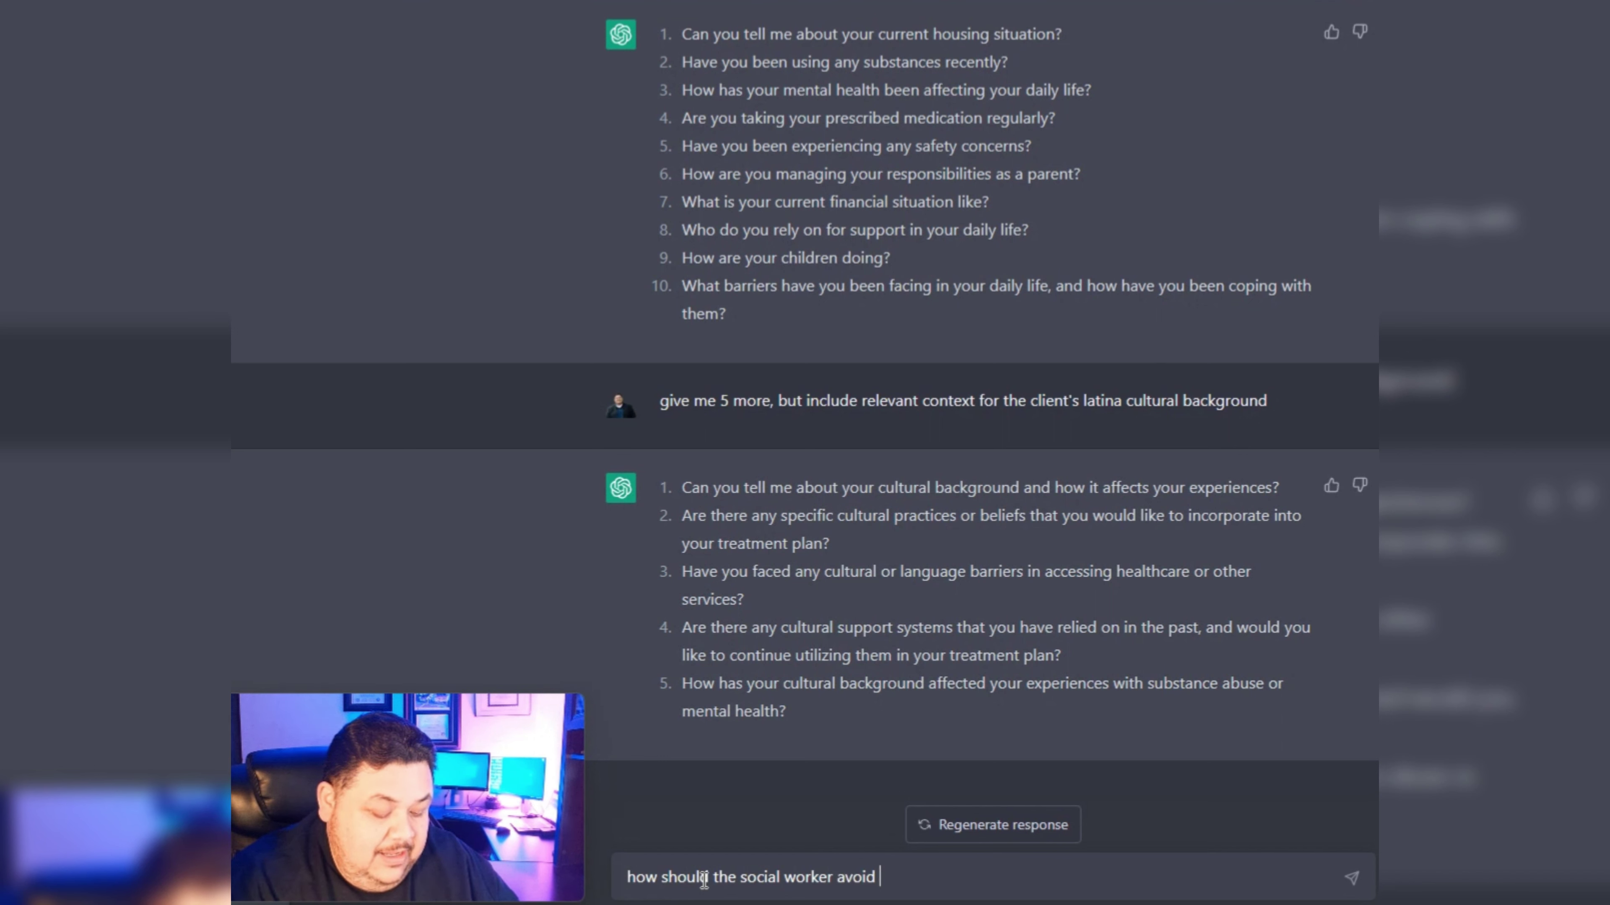
{"action": "type", "text": "bias during"}
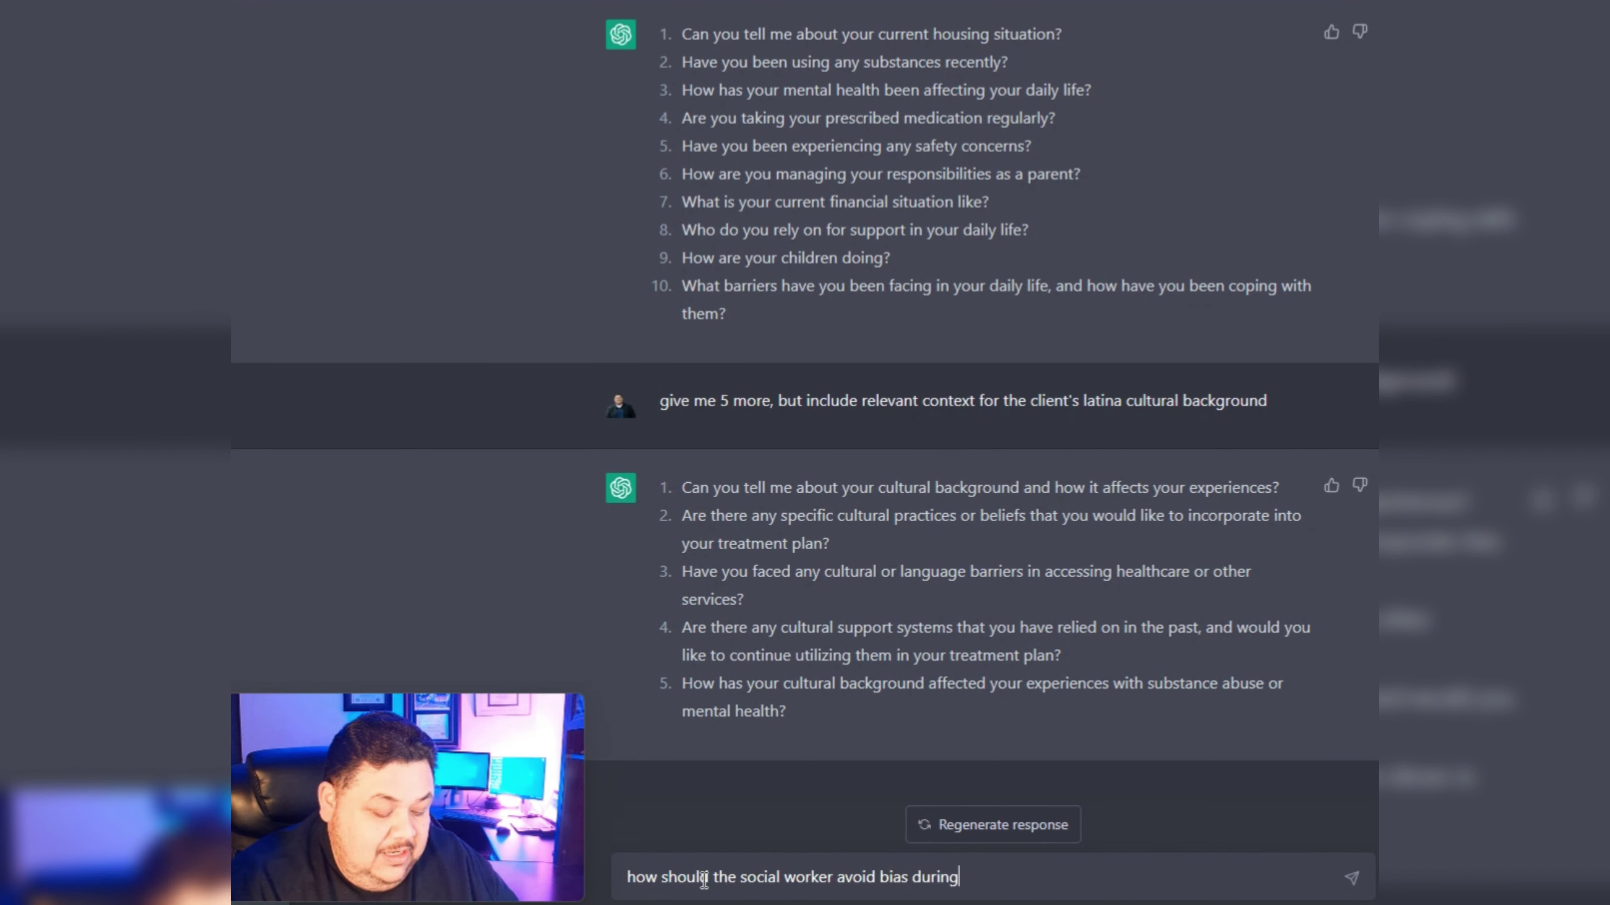
{"action": "type", "text": " the assessment?"}
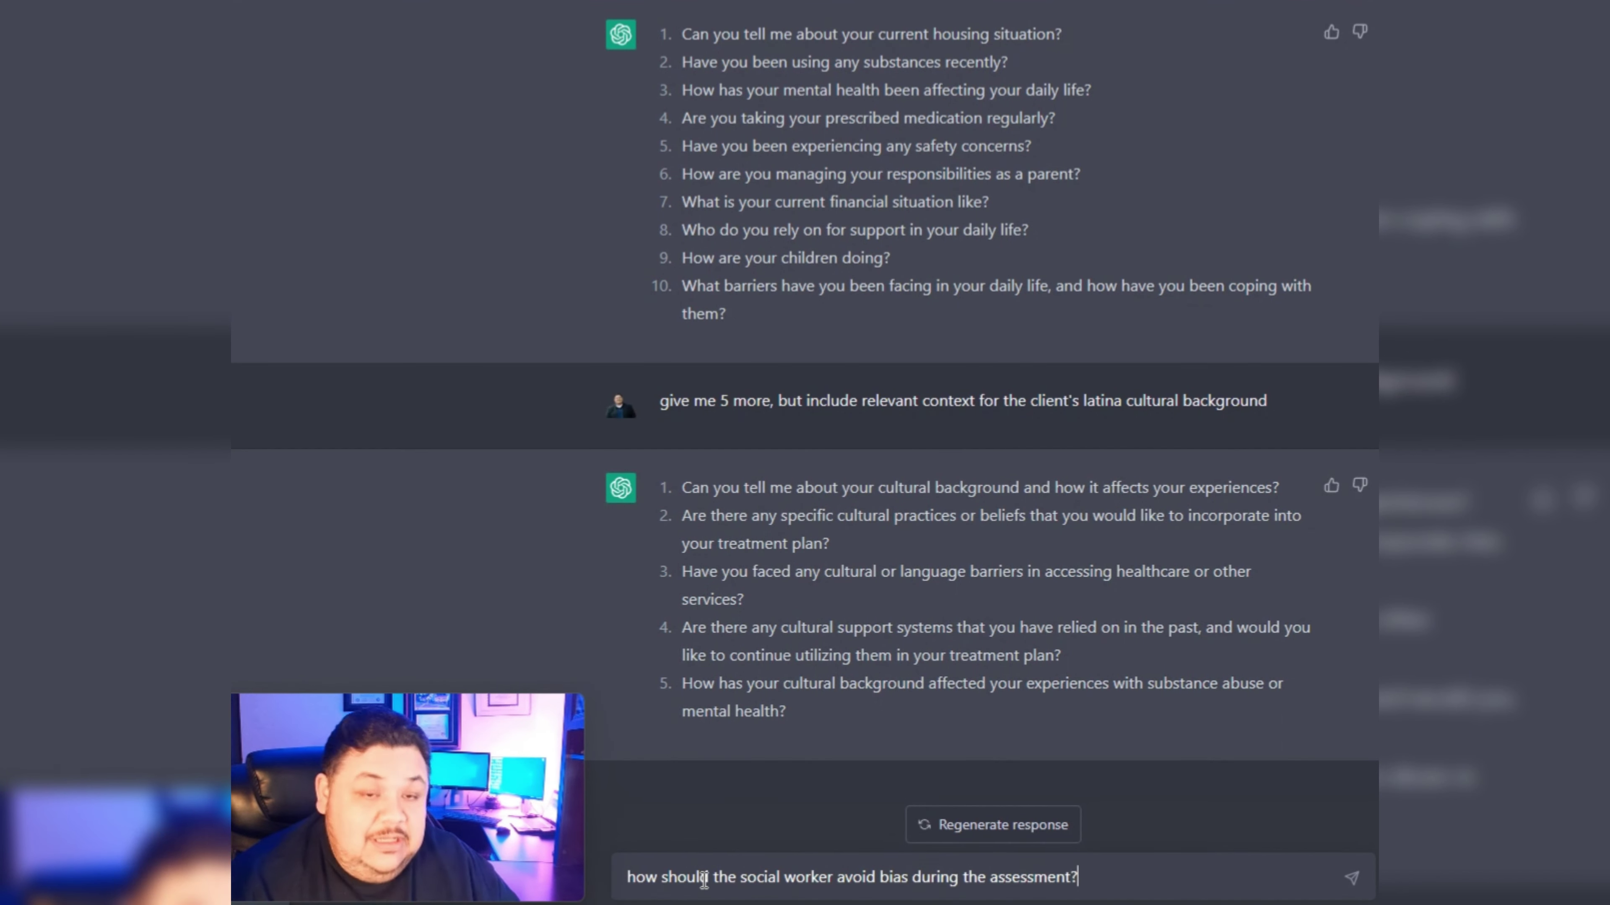
{"action": "key", "text": "Return"}
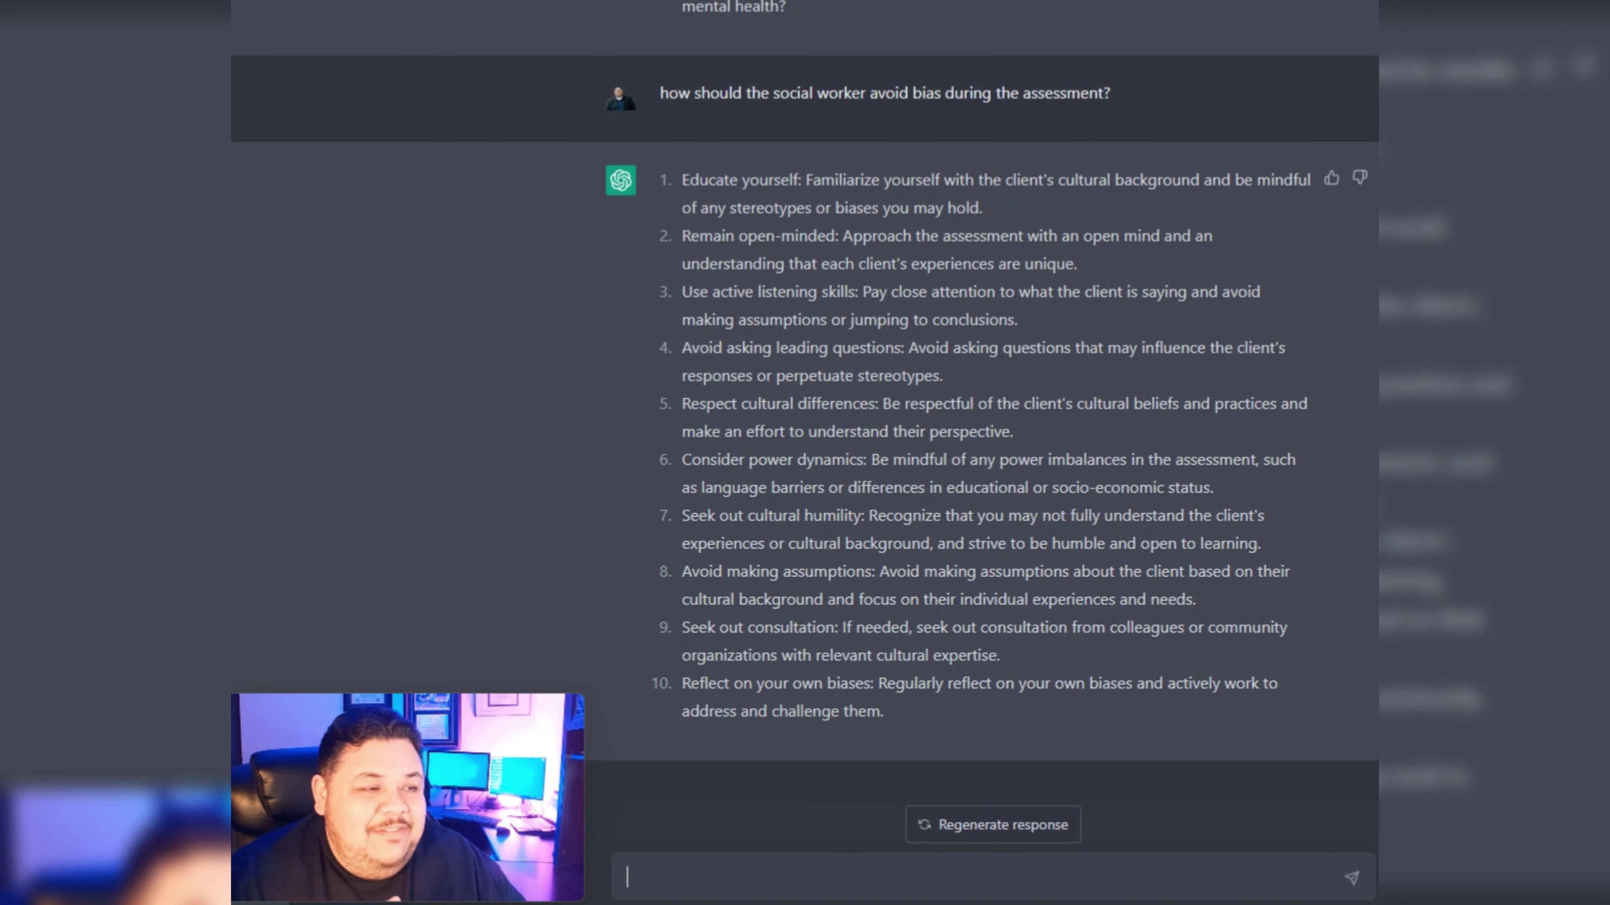
- Send the follow-up prompt "how should the social worker avoid counter transference during the assessment"
{"action": "type", "text": "how "}
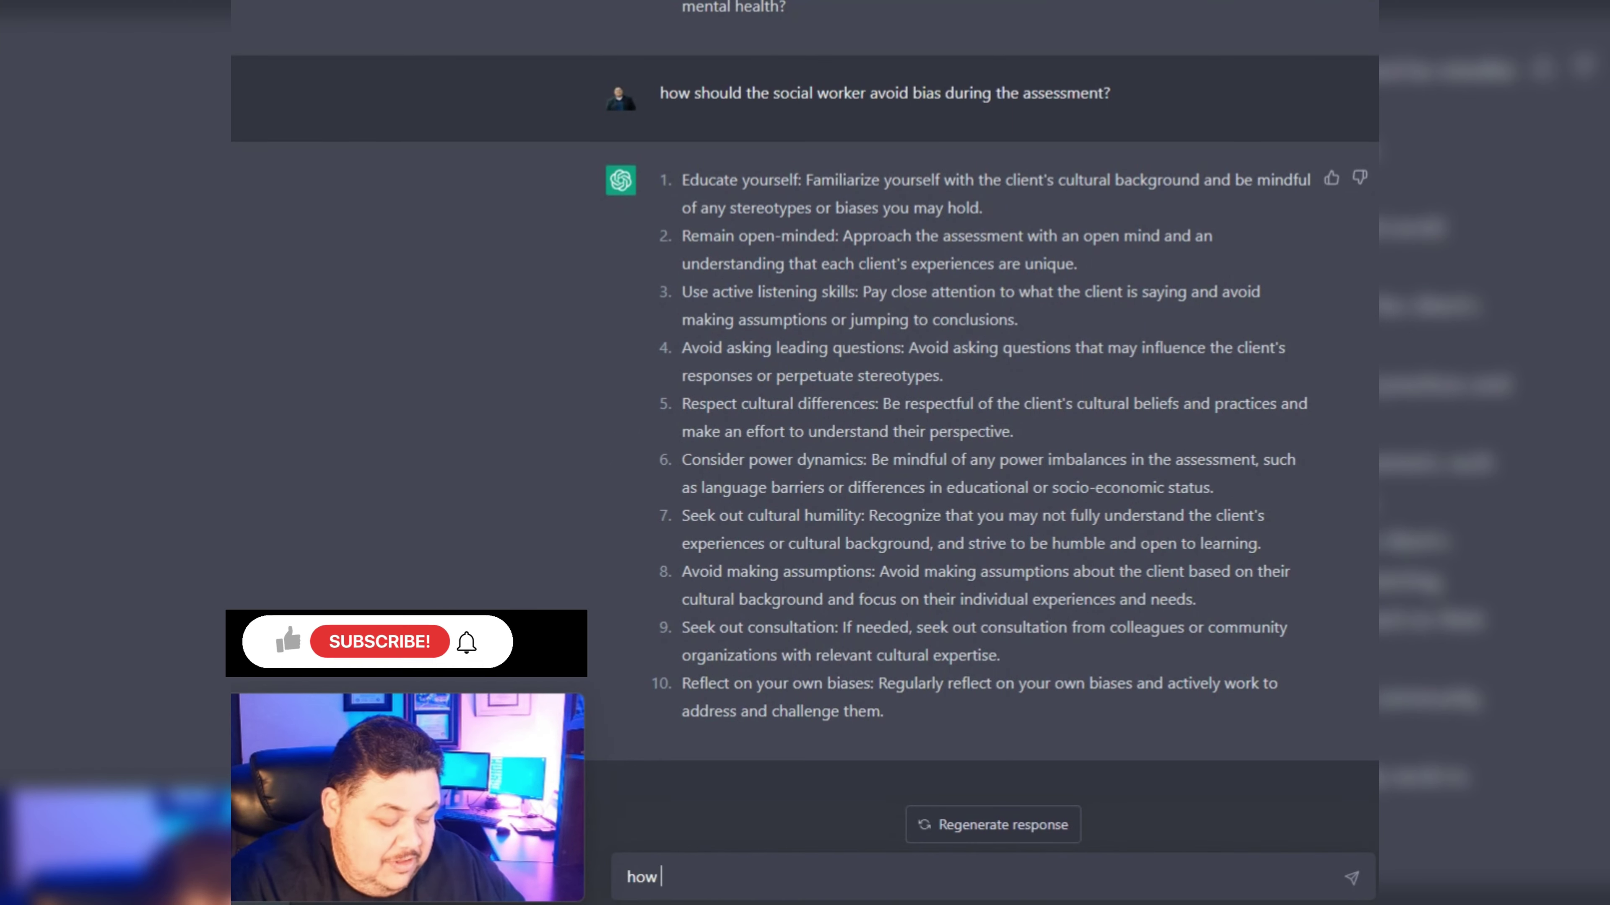
{"action": "type", "text": "should the social"}
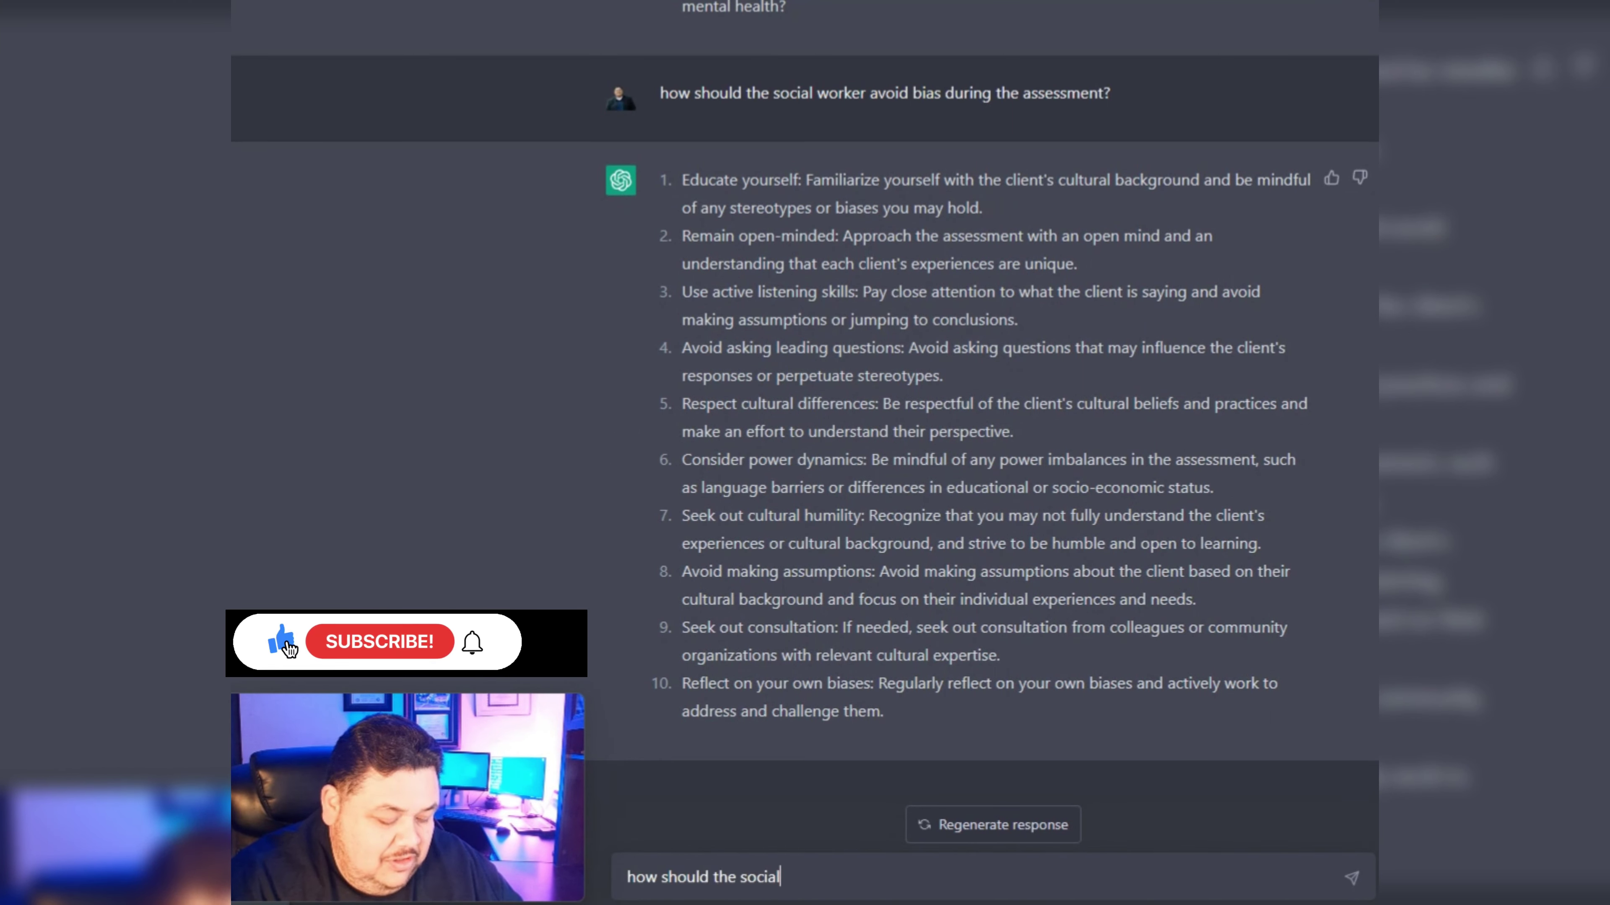
{"action": "type", "text": " worker avoid c"}
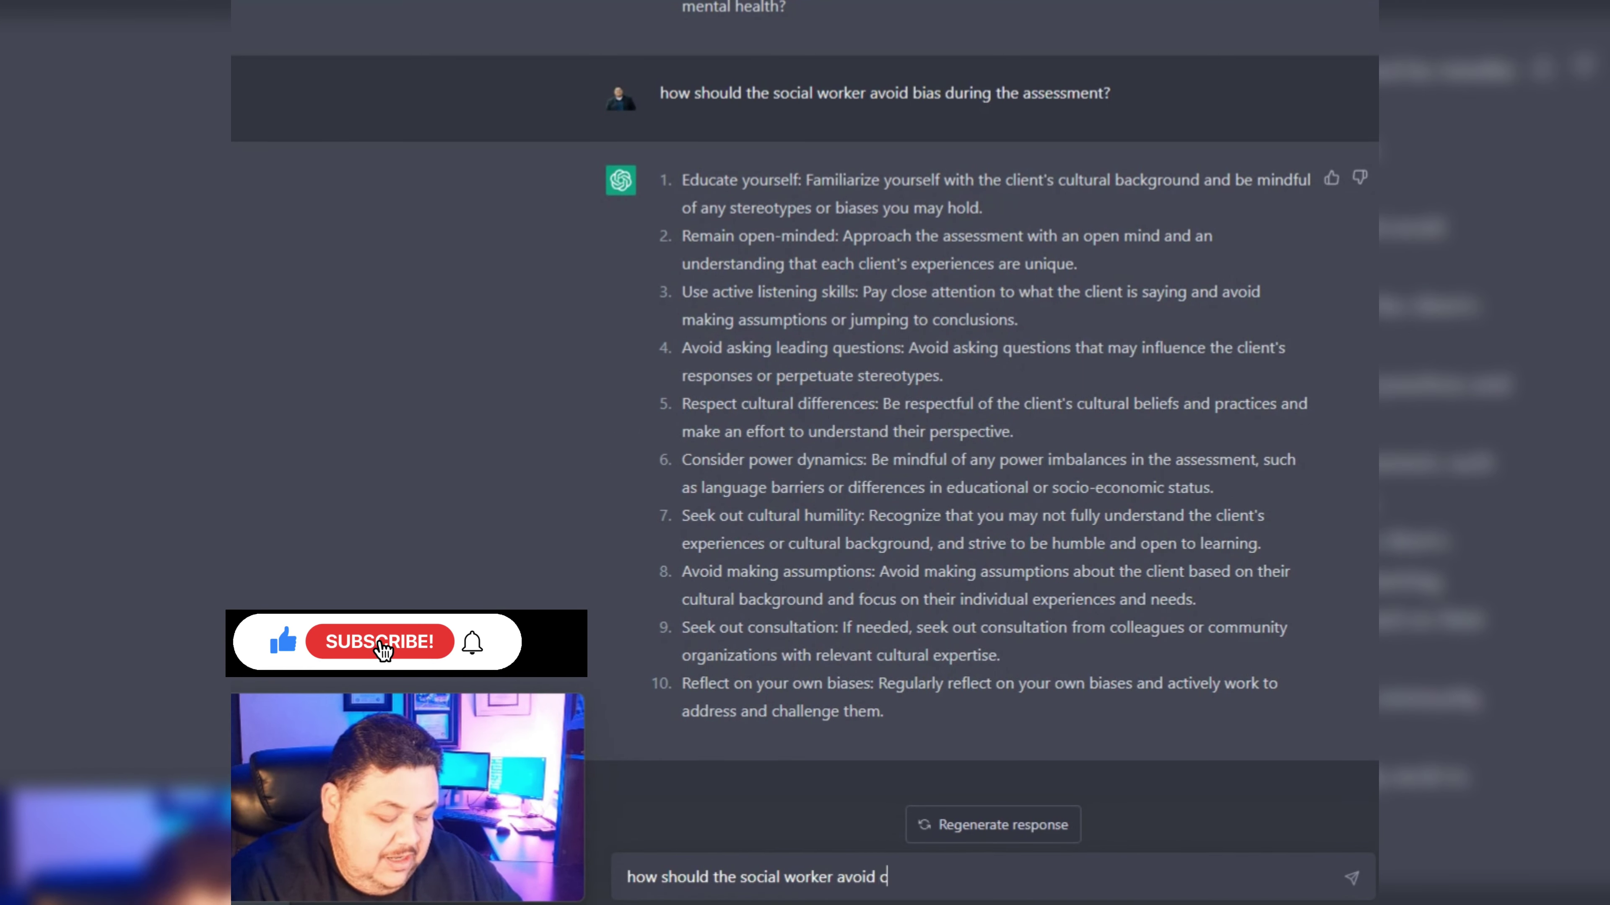
{"action": "type", "text": "ounter trans"}
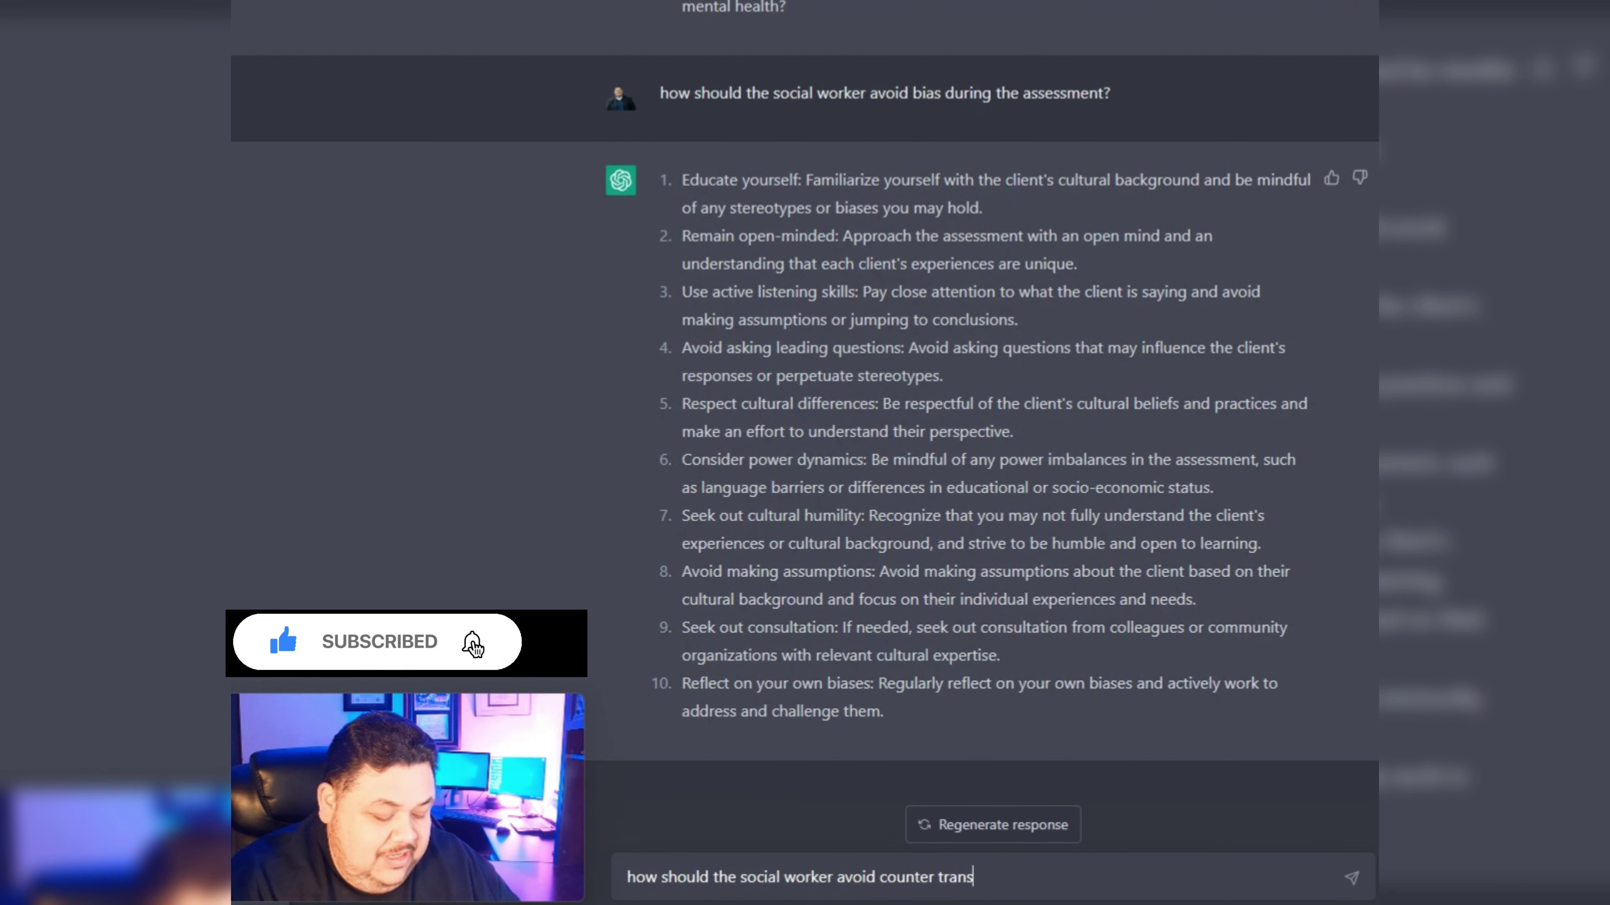
{"action": "type", "text": "ference"}
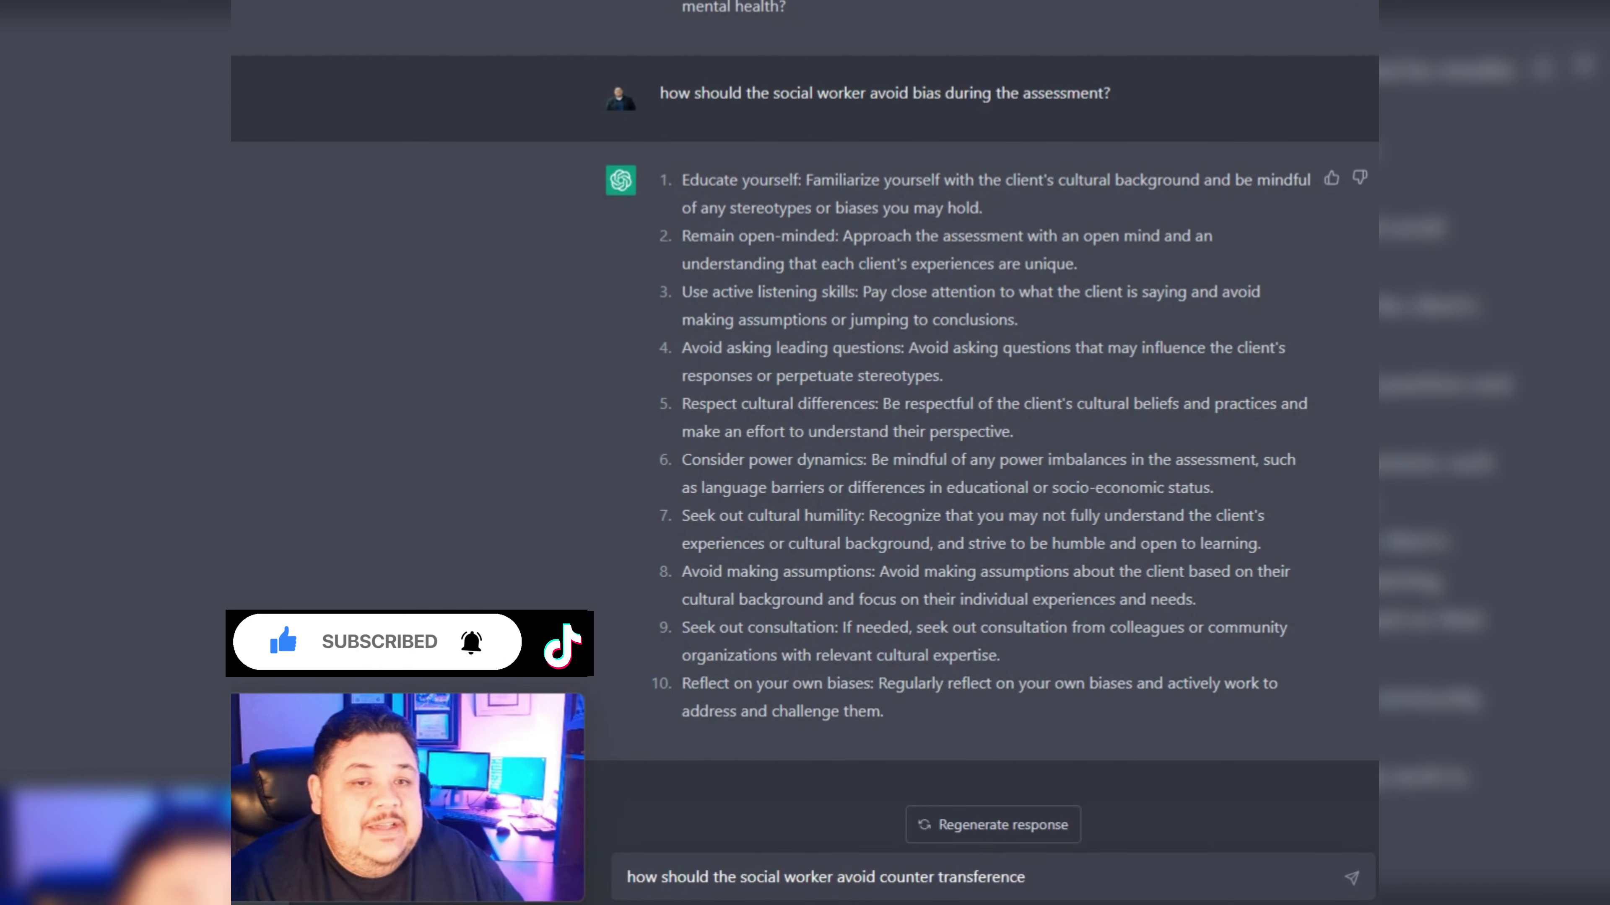
{"action": "type", "text": " during"}
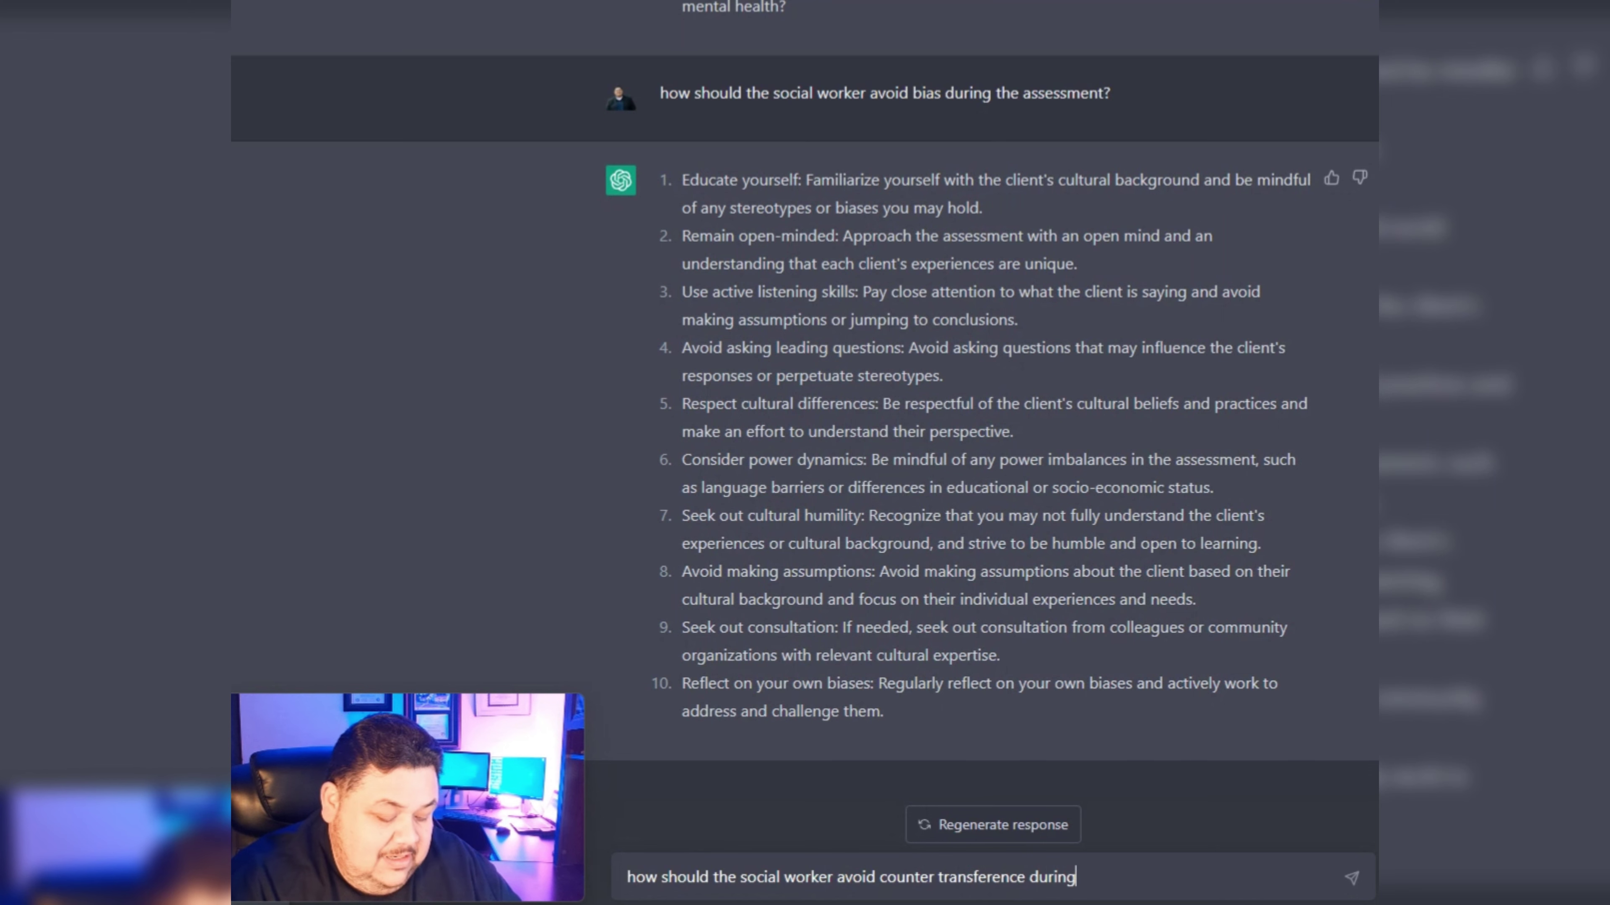
{"action": "type", "text": " the assessment"}
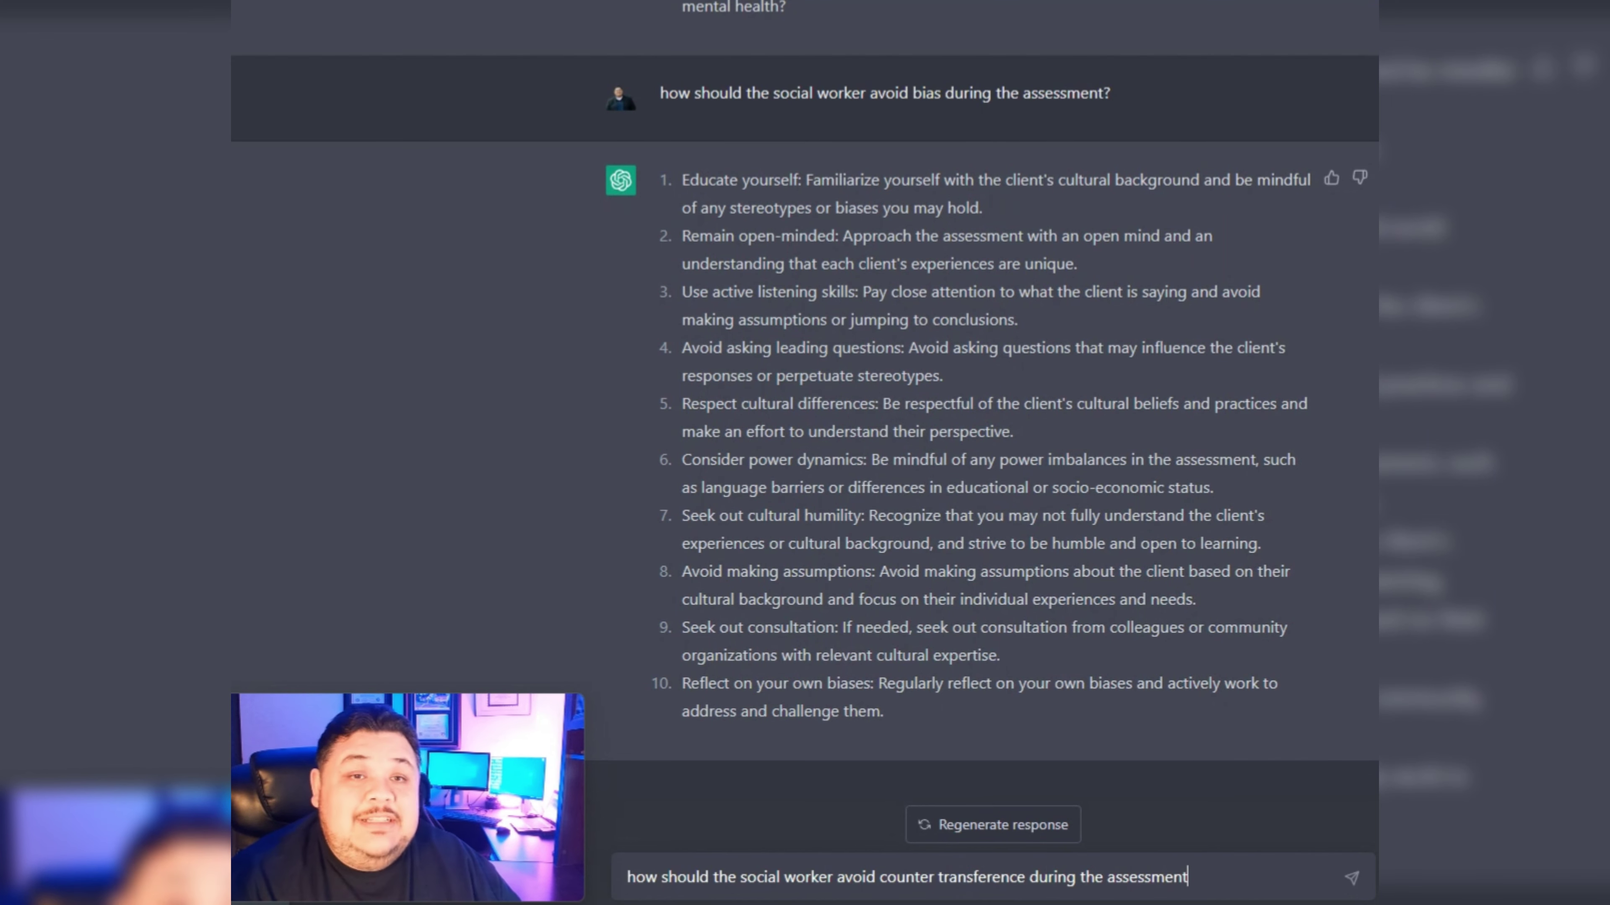
{"action": "key", "text": "Return"}
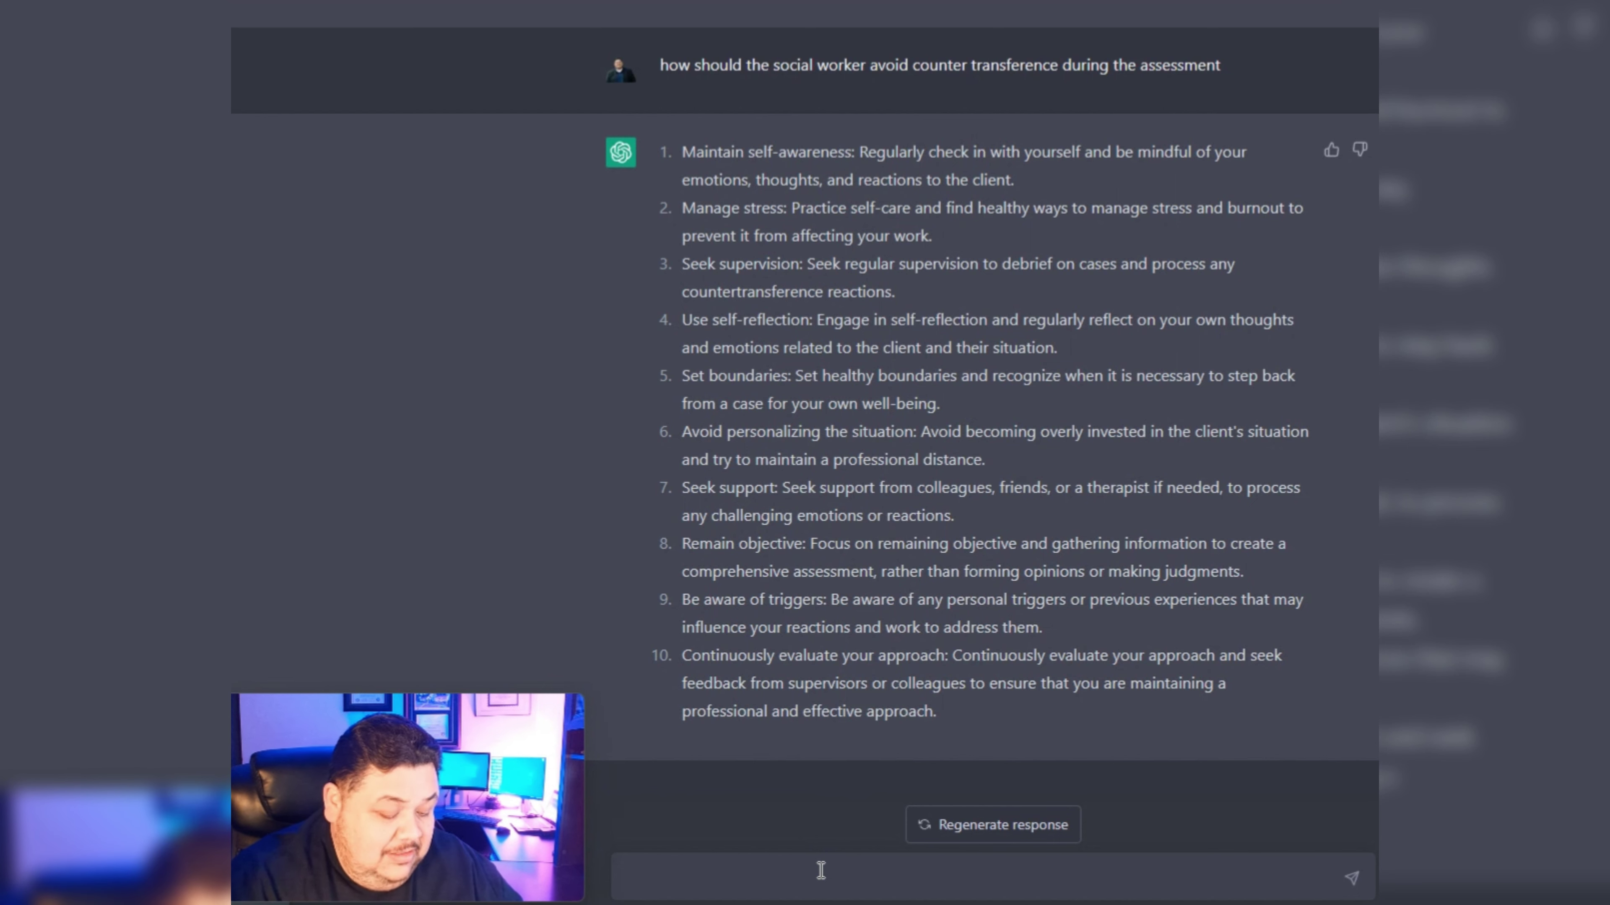
- Send the prompt "what are 10 positive affirming statements that the social worker can say to the client during this meeting"
{"action": "type", "text": "what are 10 "}
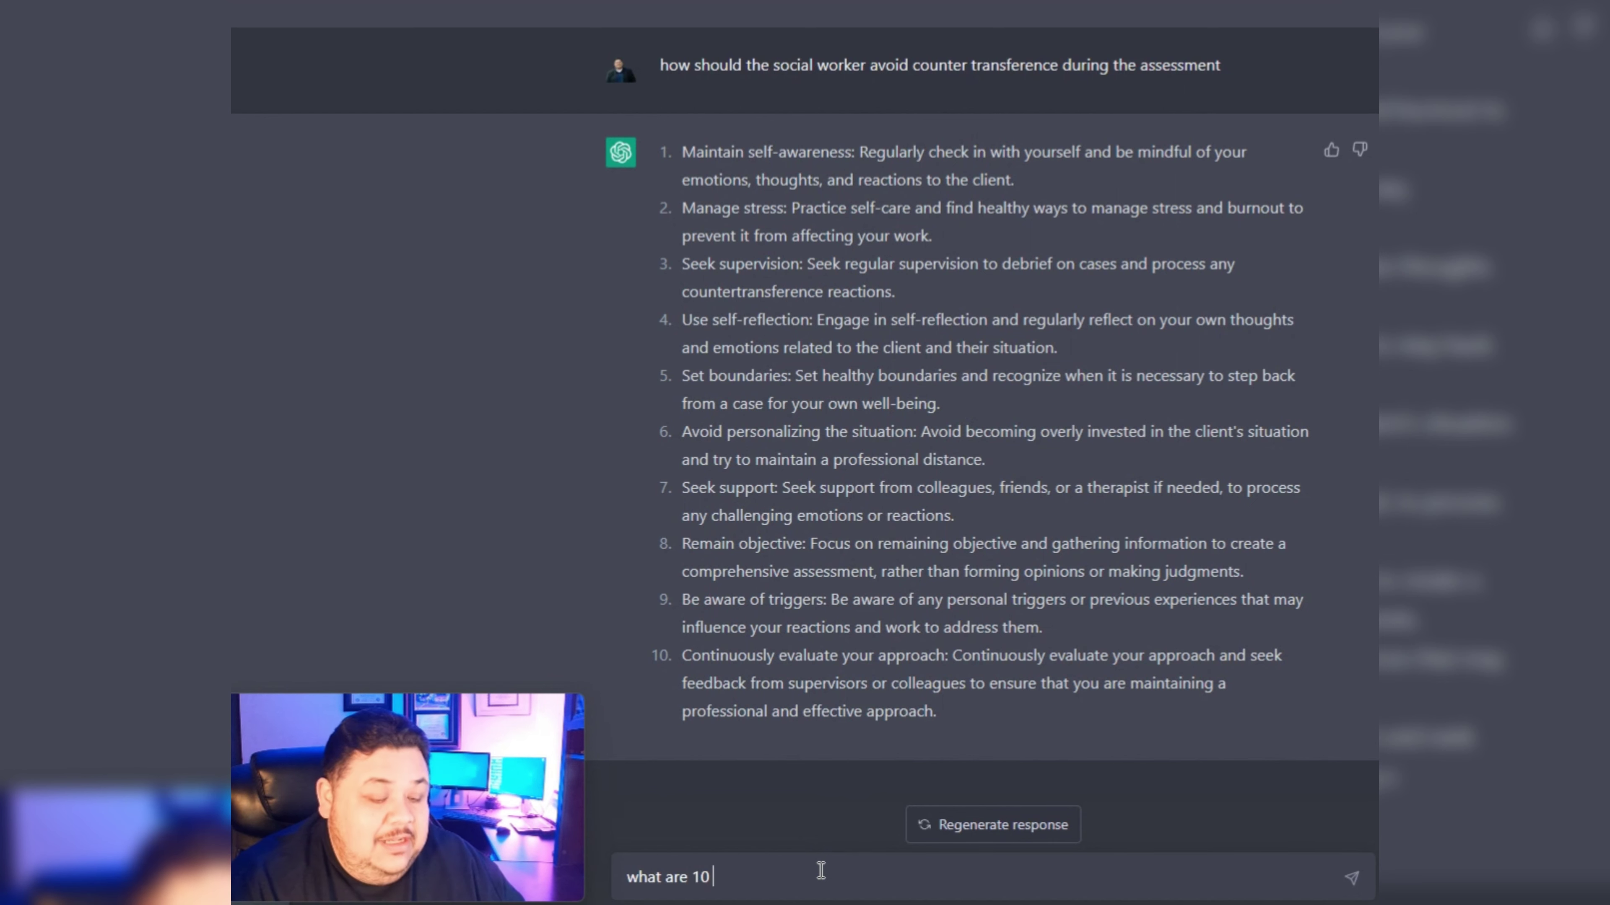
{"action": "type", "text": "positive sel"}
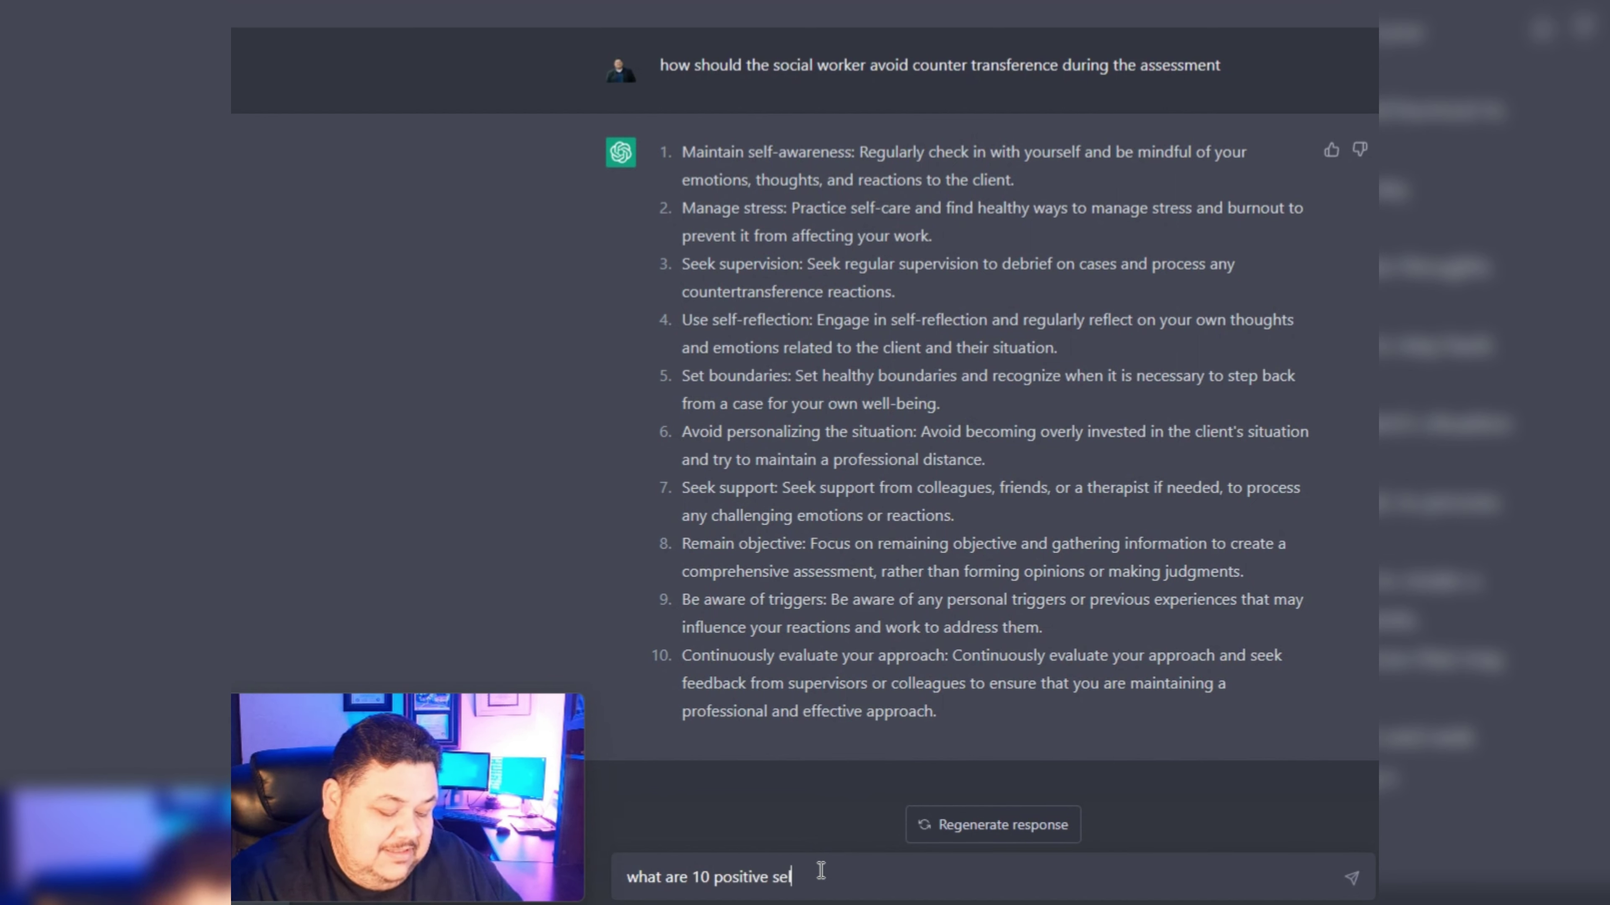
{"action": "key", "text": "BackSpace"}
{"action": "key", "text": "BackSpace"}
{"action": "key", "text": "BackSpace"}
{"action": "type", "text": "af"}
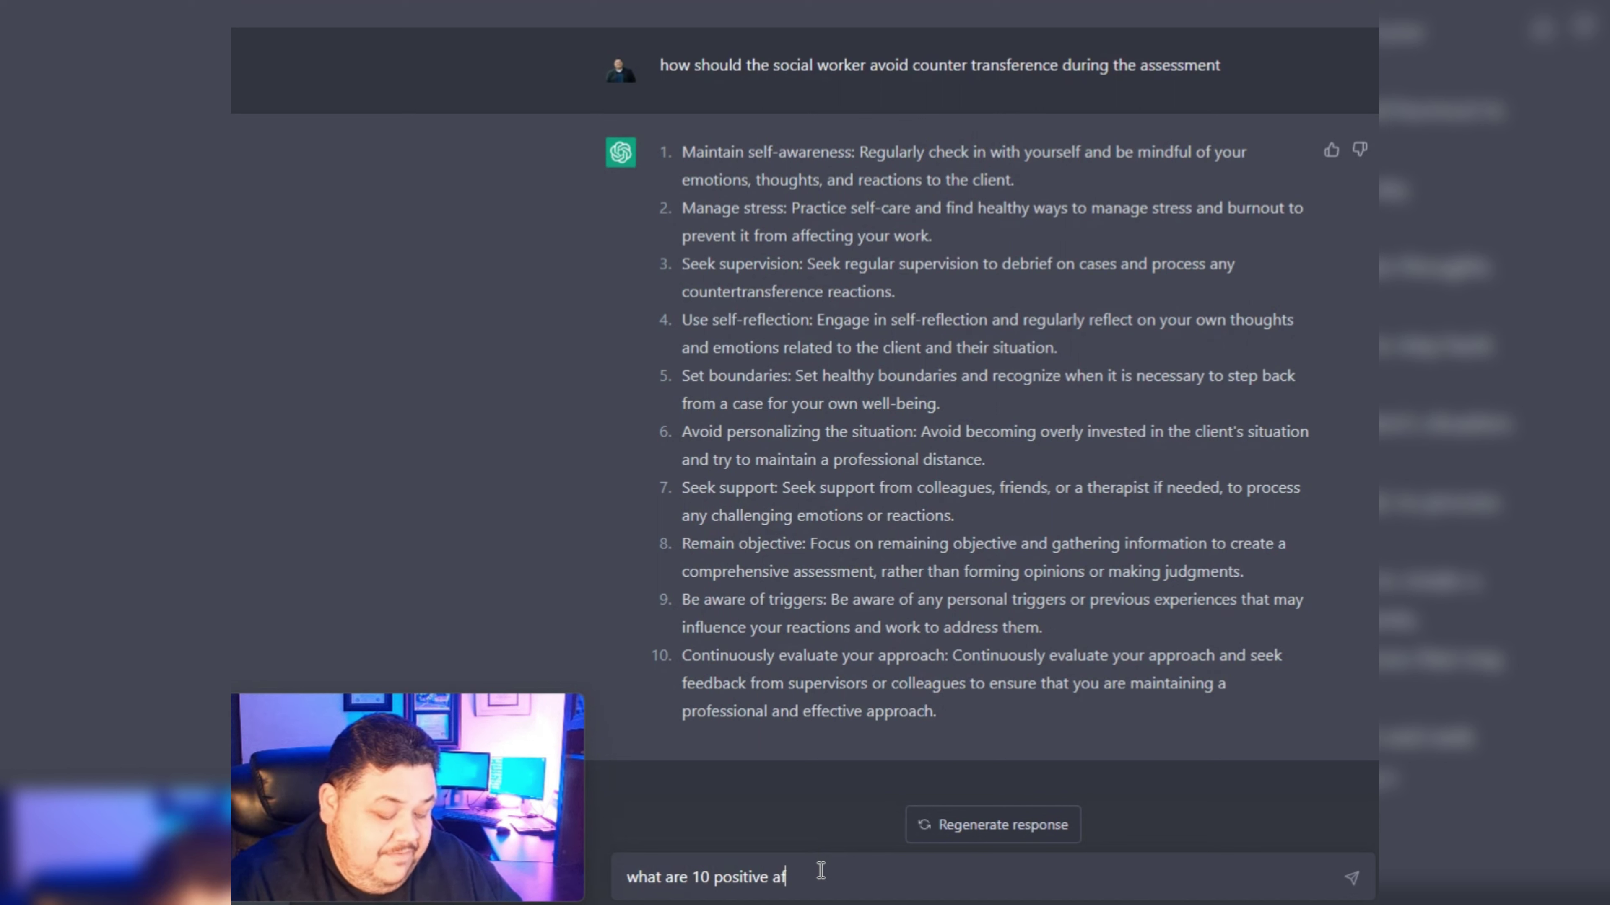
{"action": "type", "text": "firming s"}
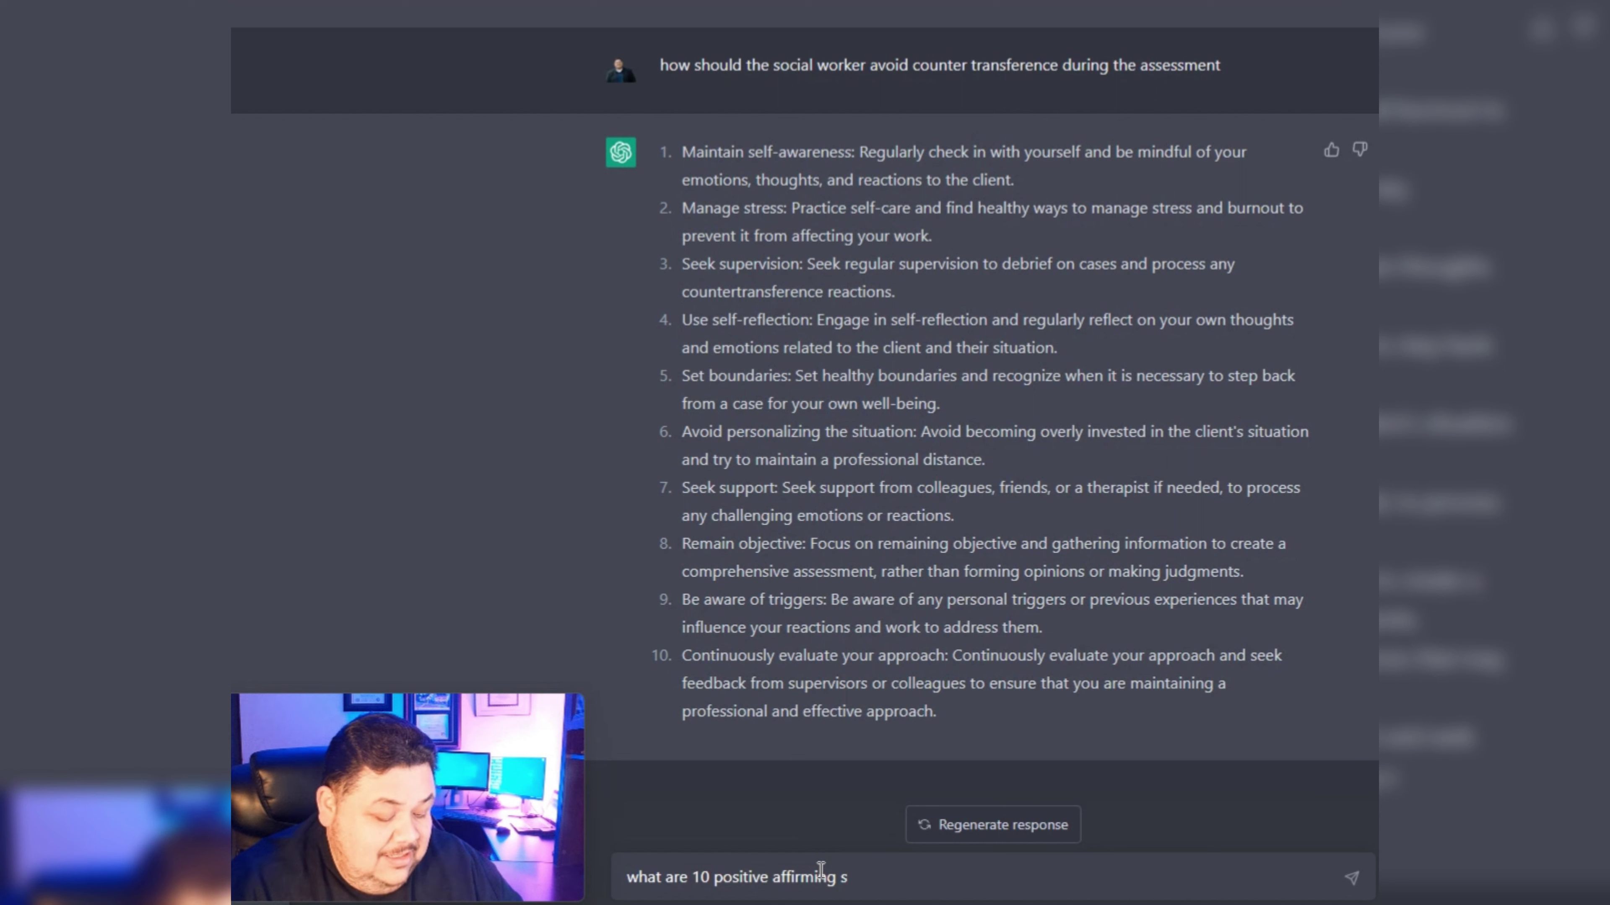
{"action": "key", "text": "BackSpace"}
{"action": "type", "text": "tatement"}
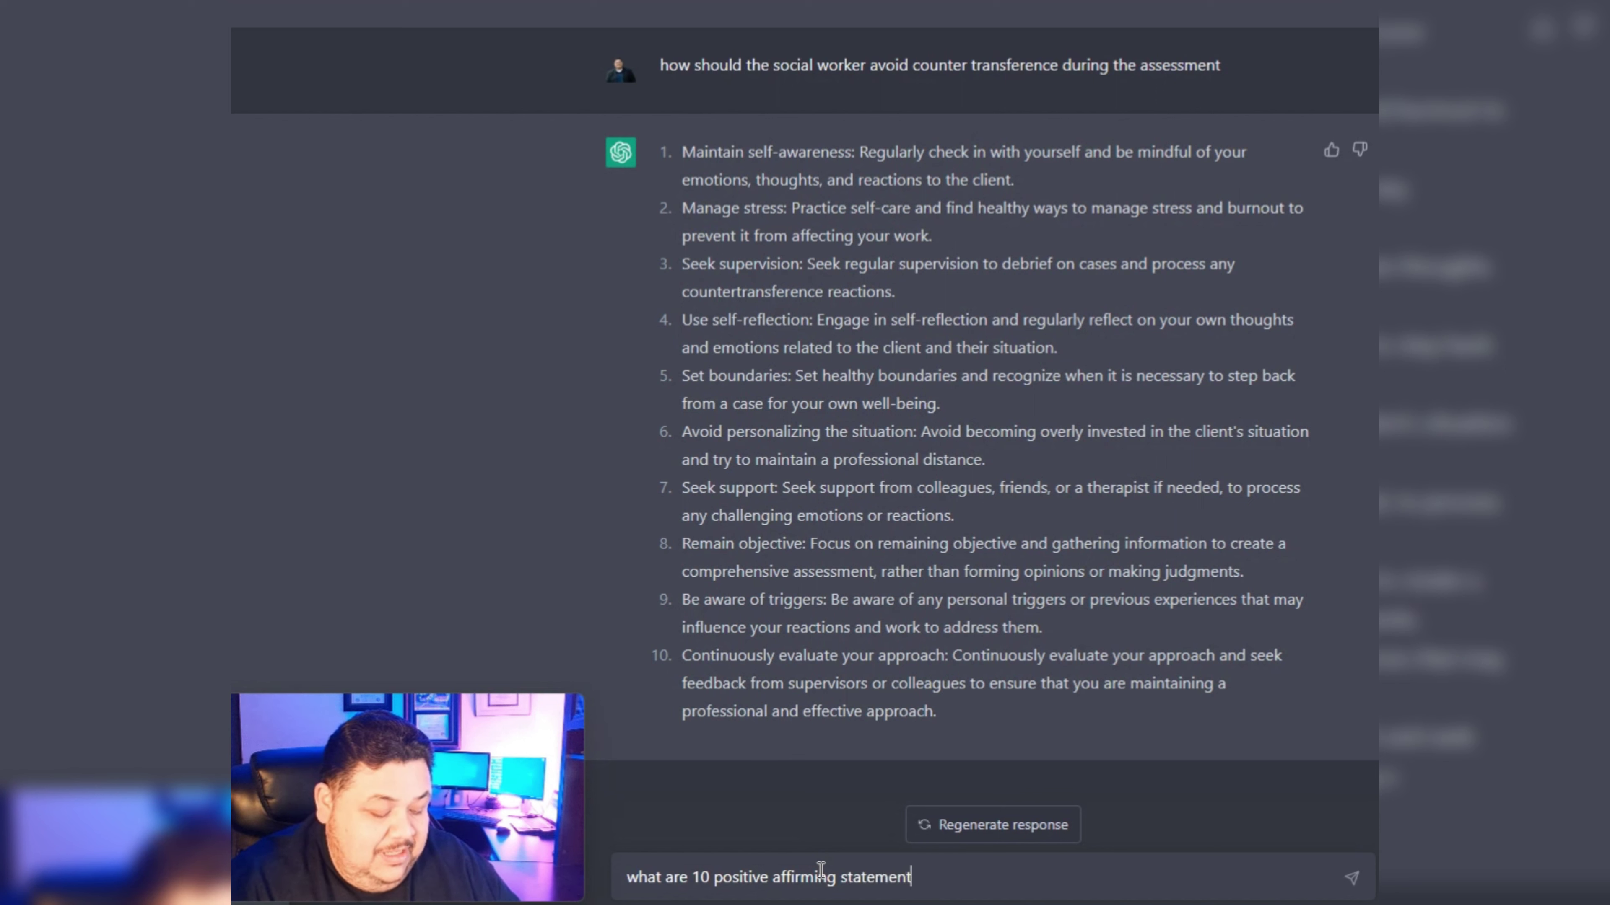
{"action": "type", "text": "s that the "}
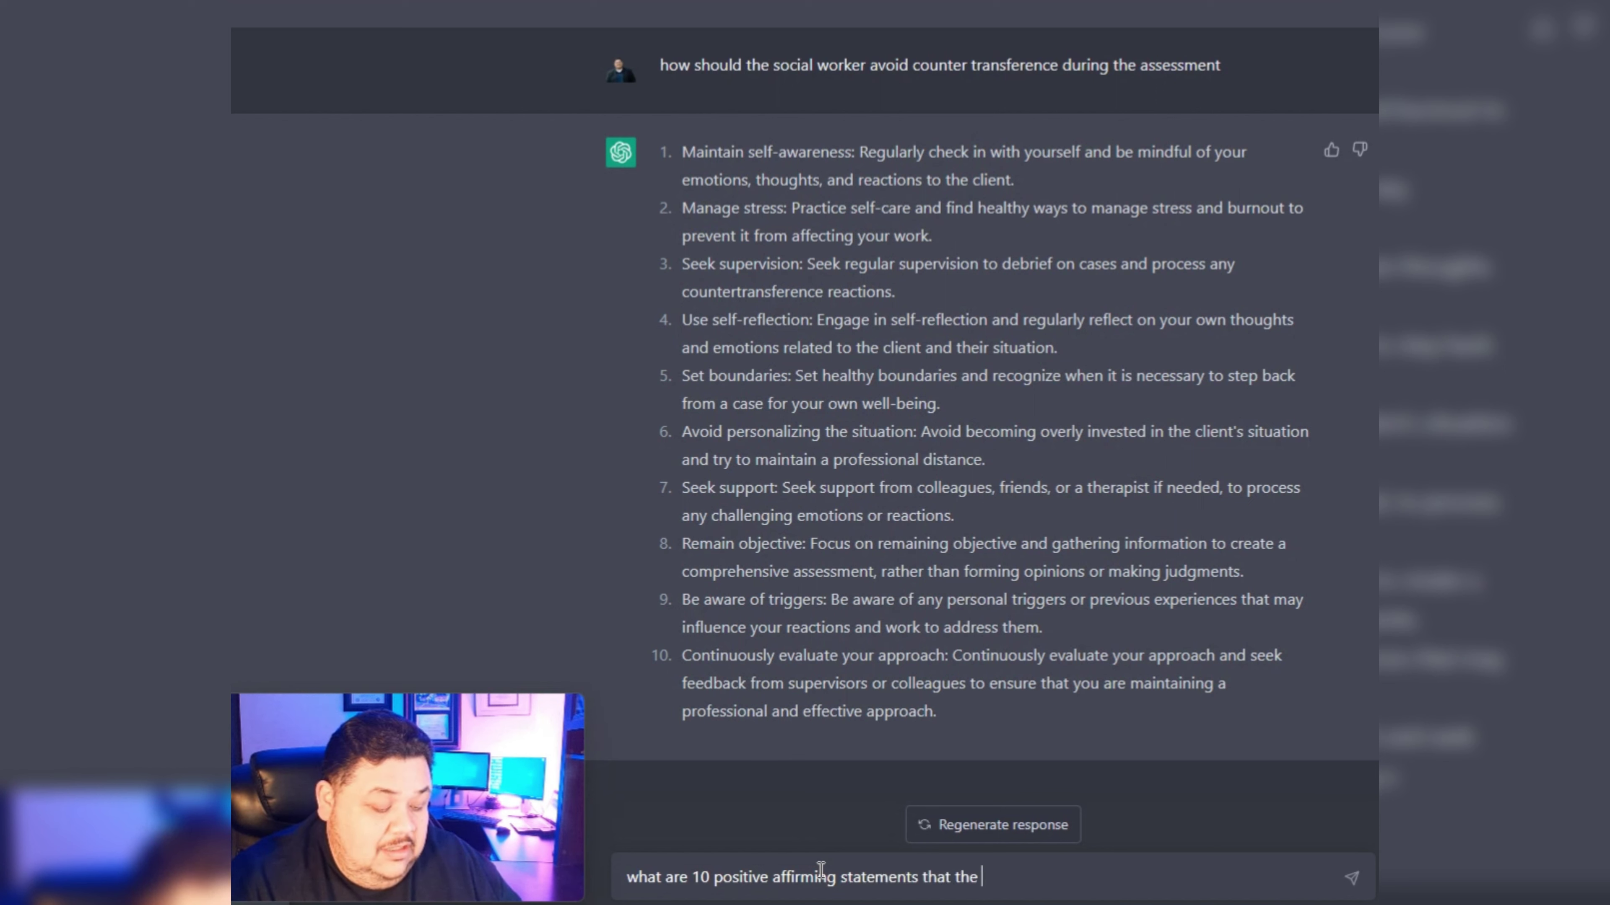
{"action": "type", "text": "social worker can "}
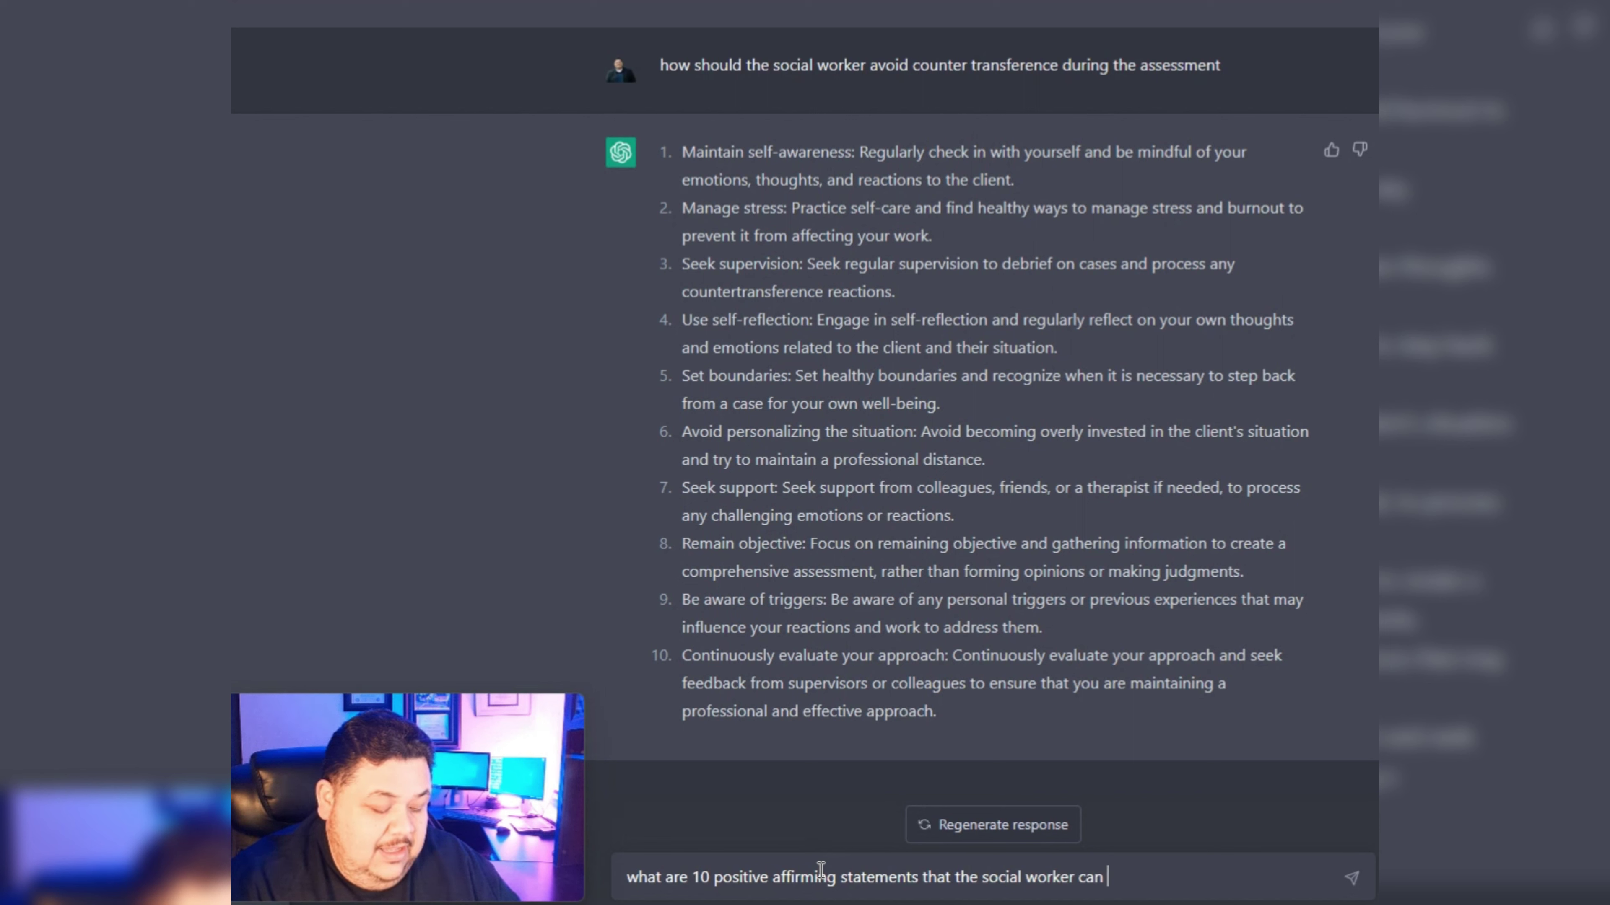
{"action": "type", "text": "say to the clie"}
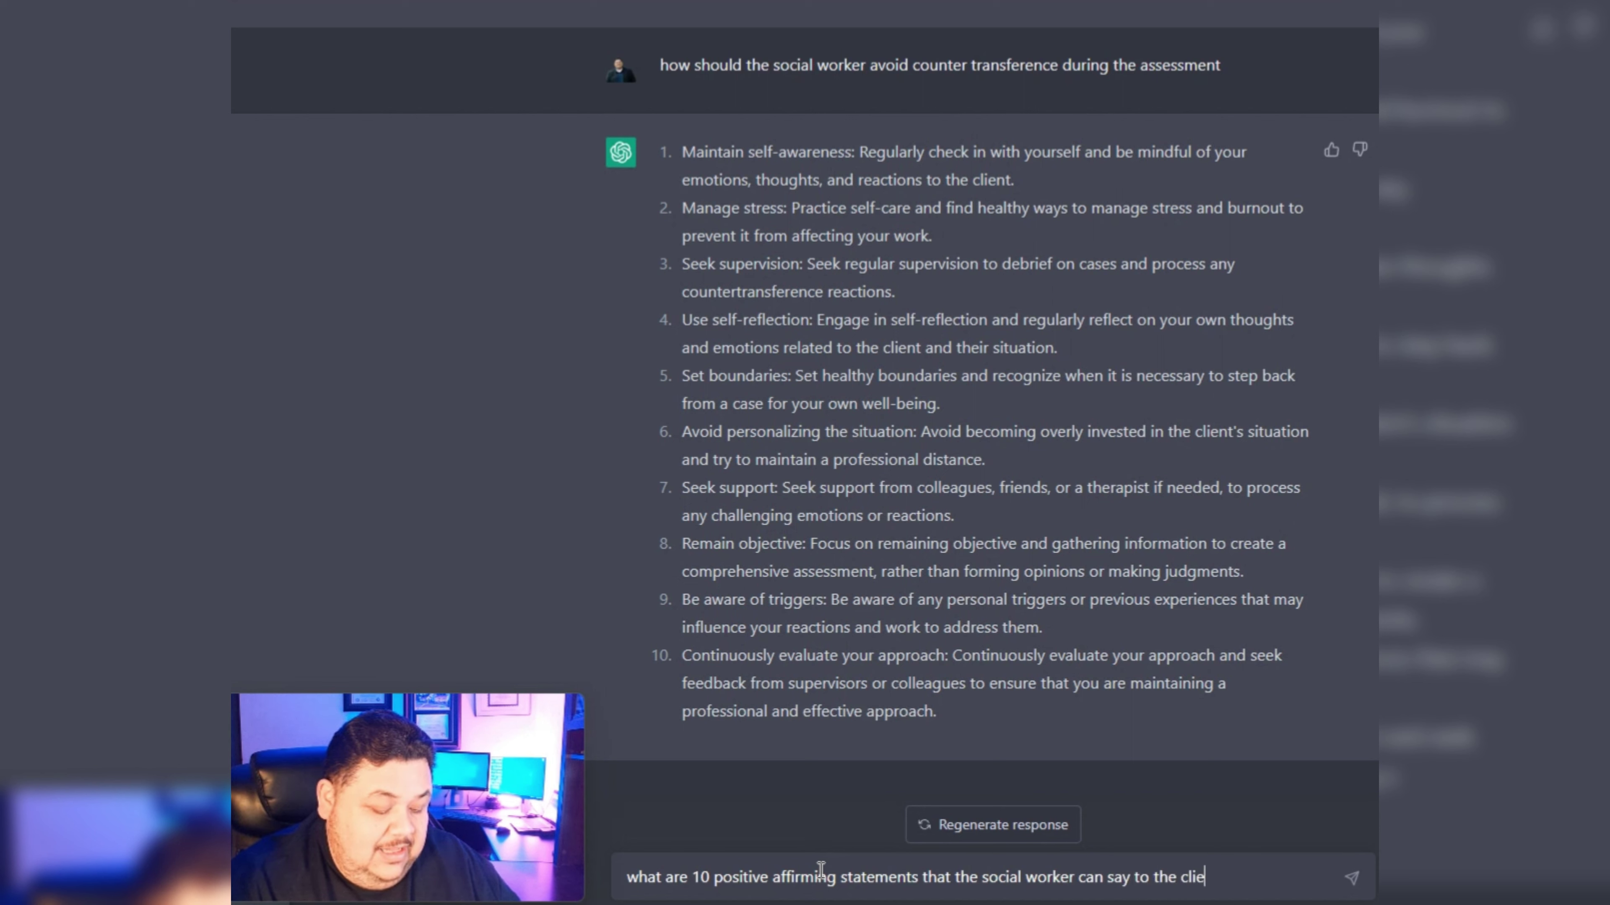
{"action": "type", "text": "nt during"}
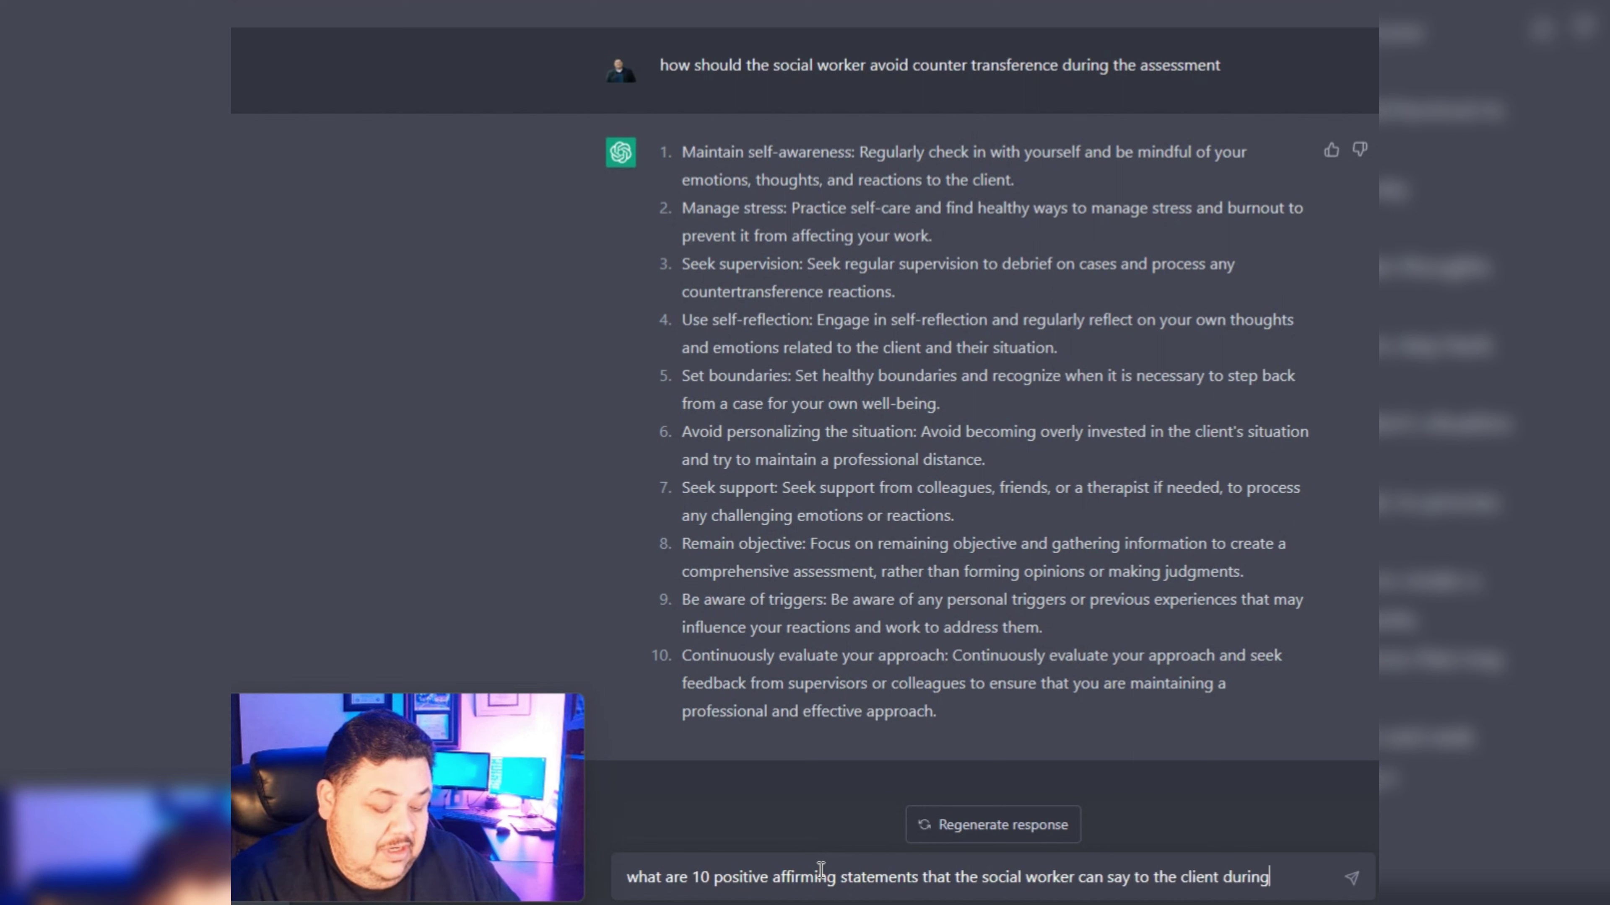
{"action": "type", "text": " this meeting"}
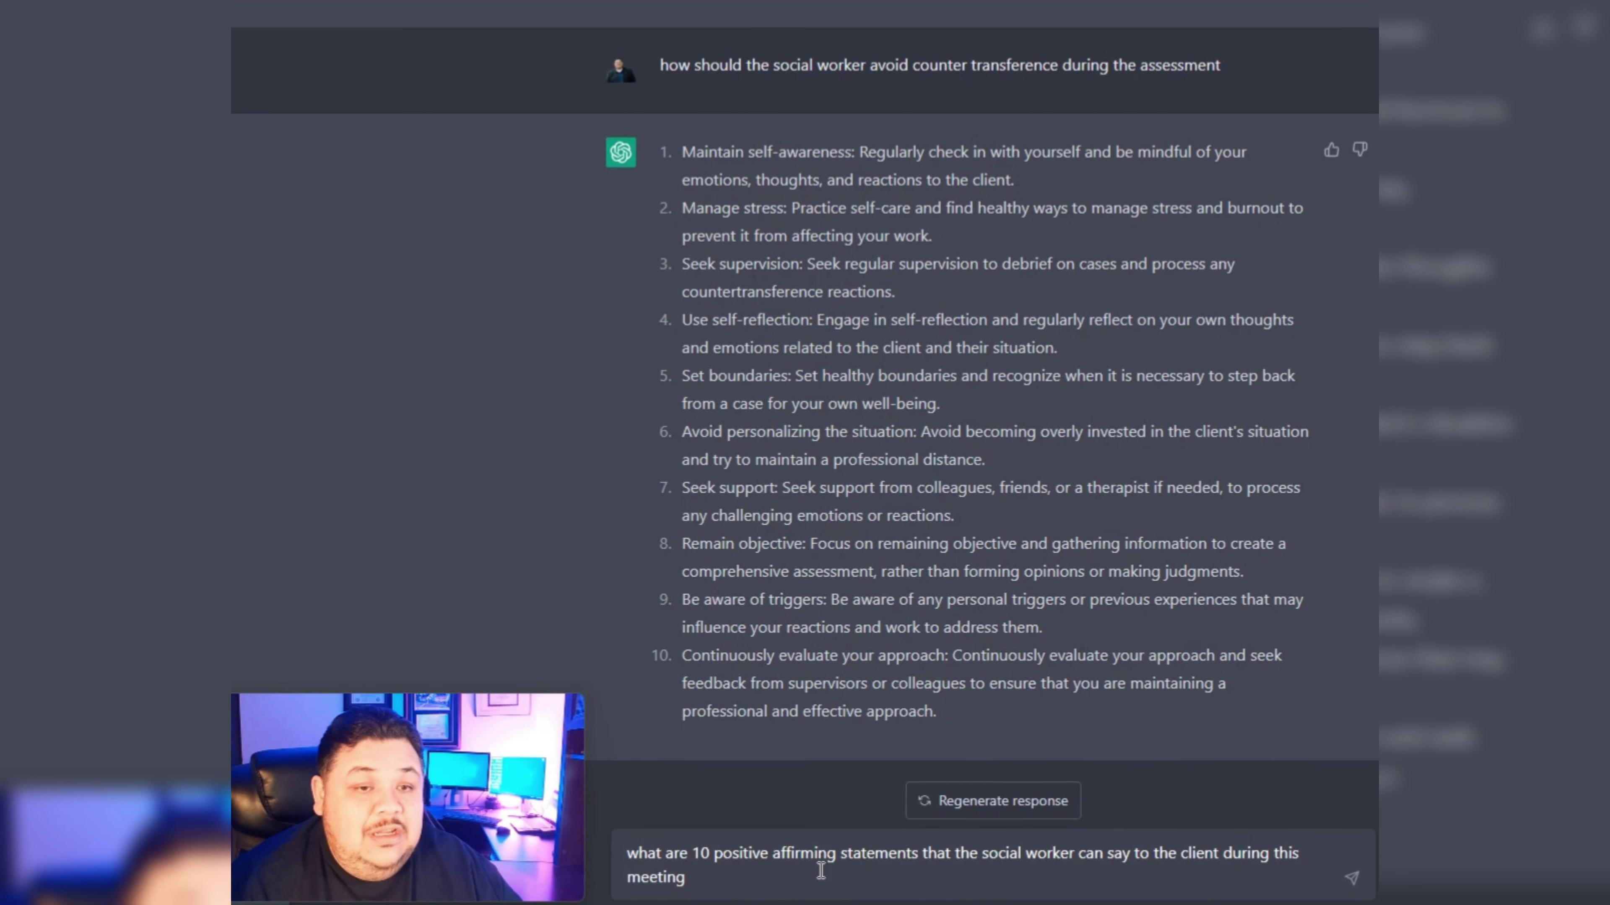
{"action": "key", "text": "Return"}
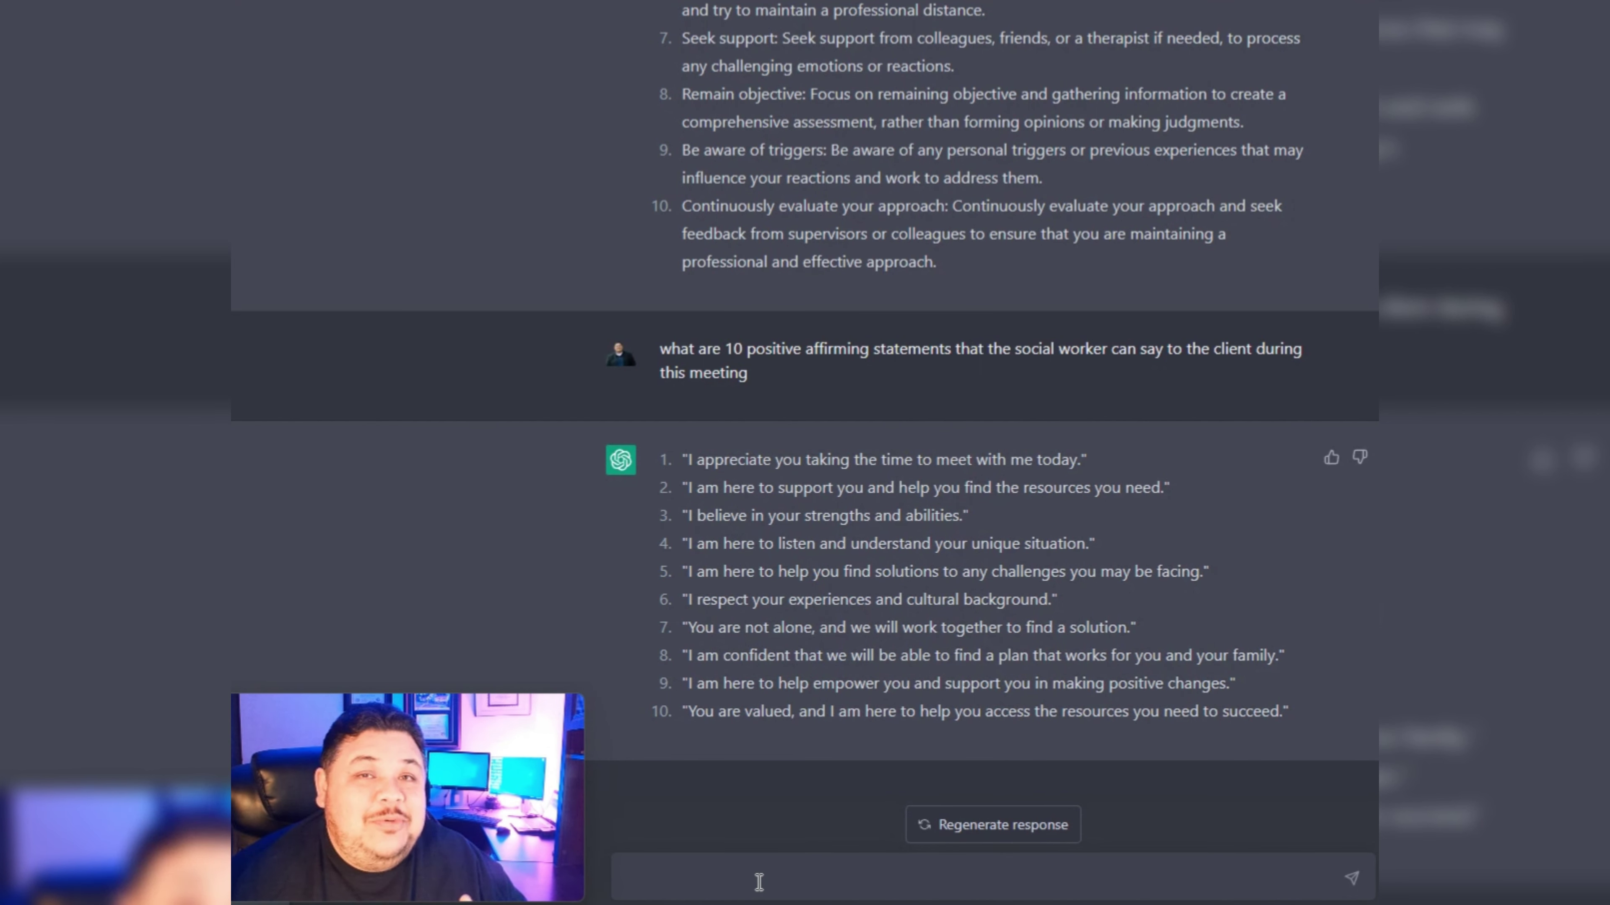
- Paste the copied prompt requesting a sample case notes entry as plain text, remove its leading bullet, send it and review the generated notes
{"action": "right_click", "coordinate": [757, 882]}
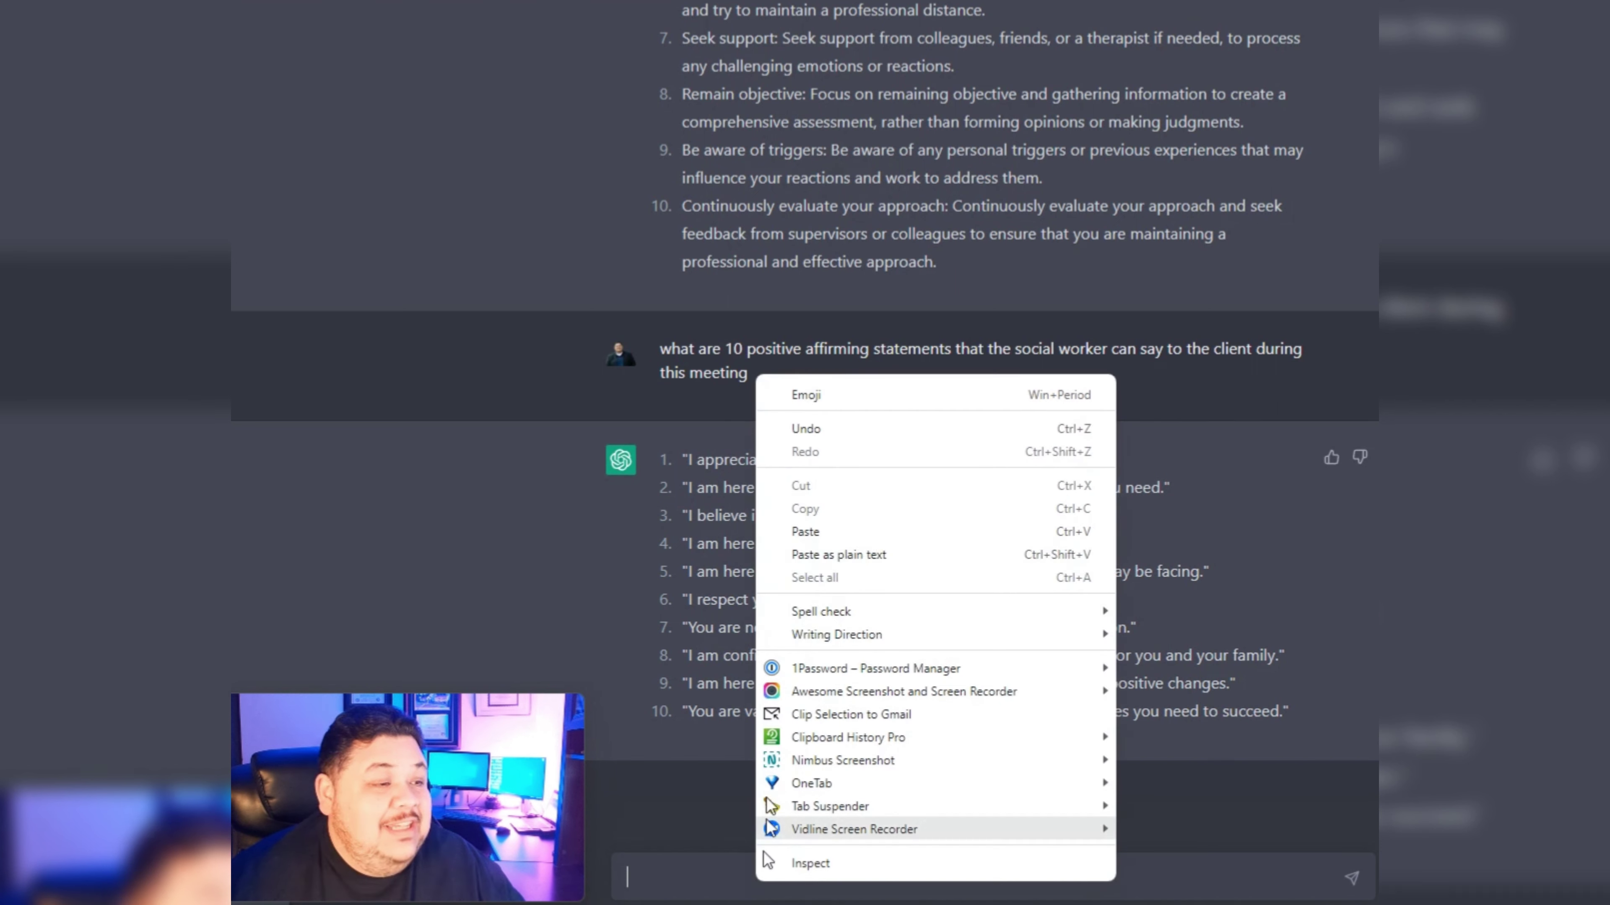
{"action": "left_click", "coordinate": [818, 556]}
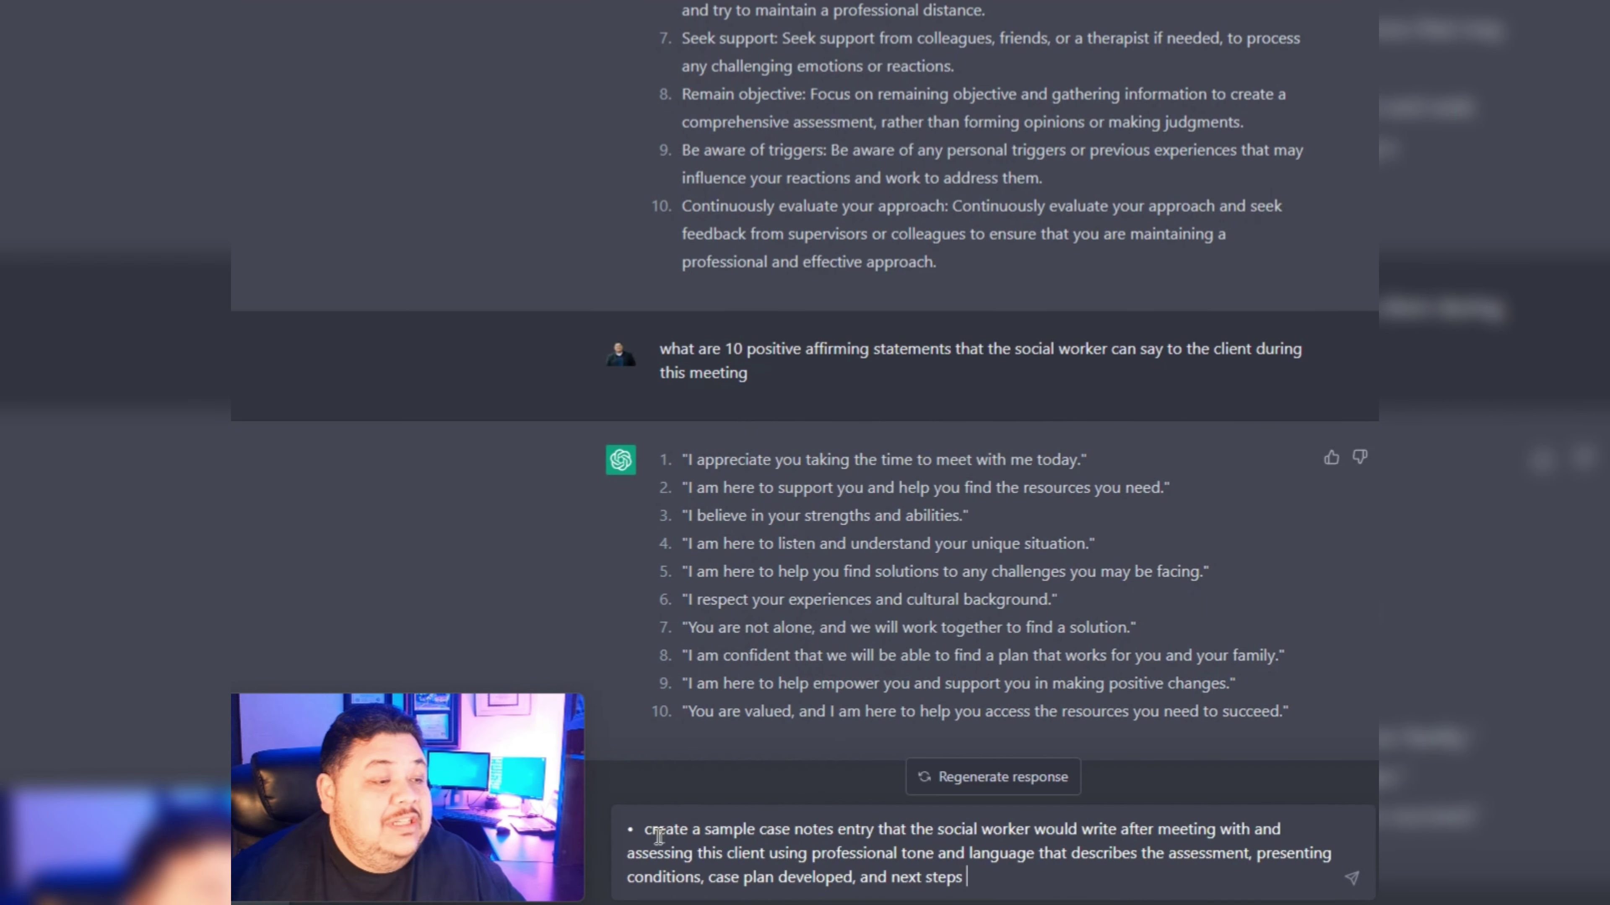
{"action": "left_click", "coordinate": [647, 829]}
{"action": "key", "text": "BackSpace"}
{"action": "key", "text": "BackSpace"}
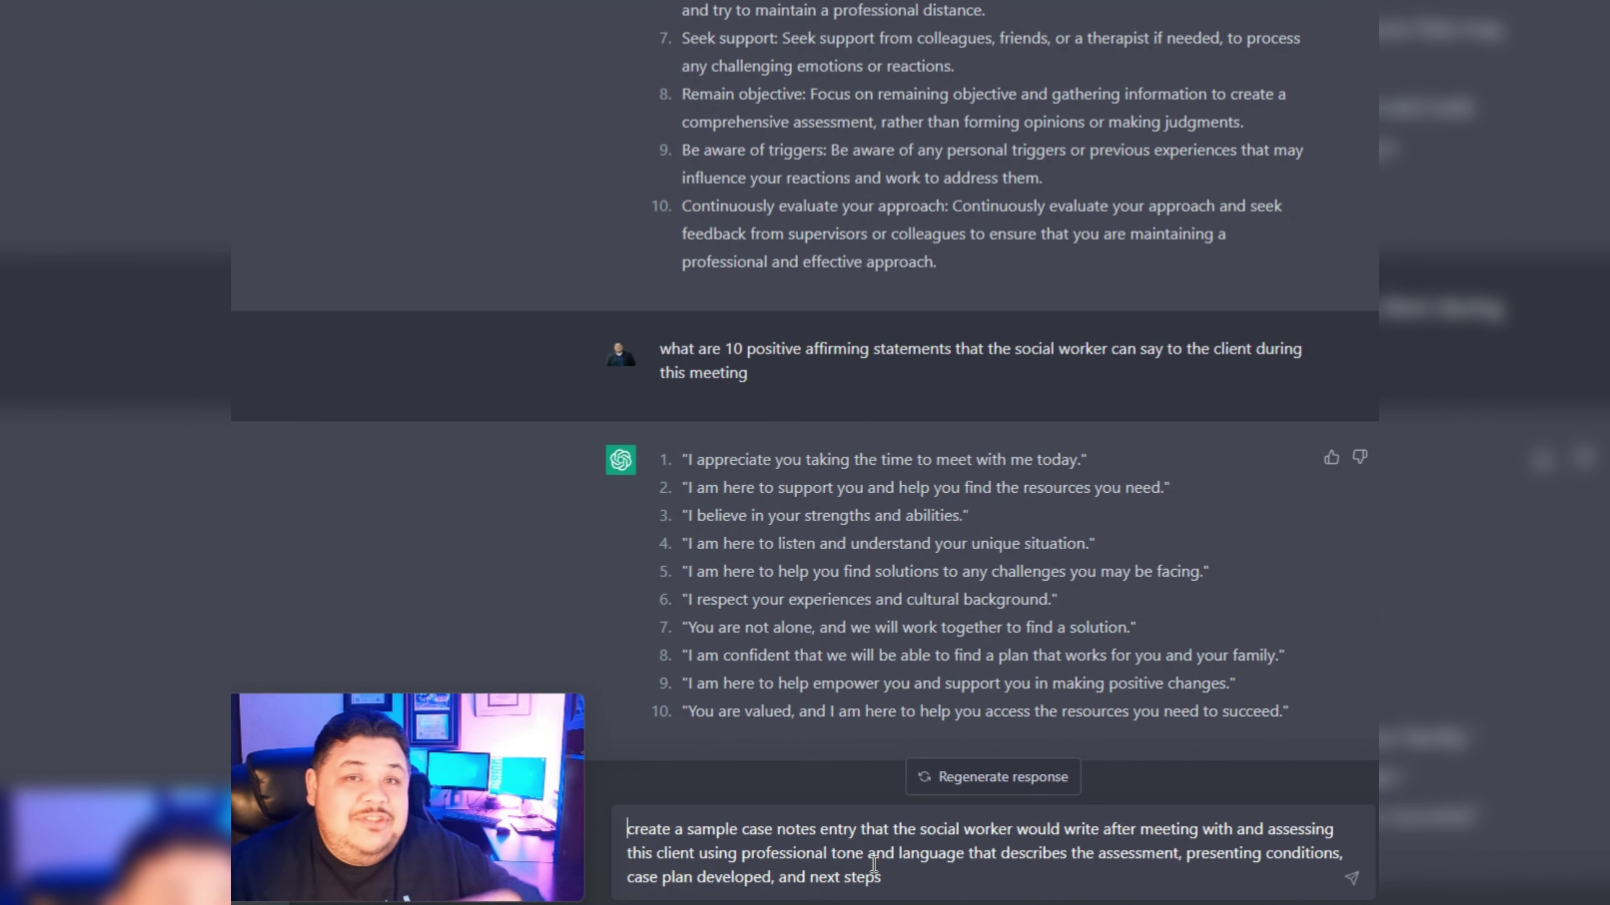
{"action": "key", "text": "Return"}
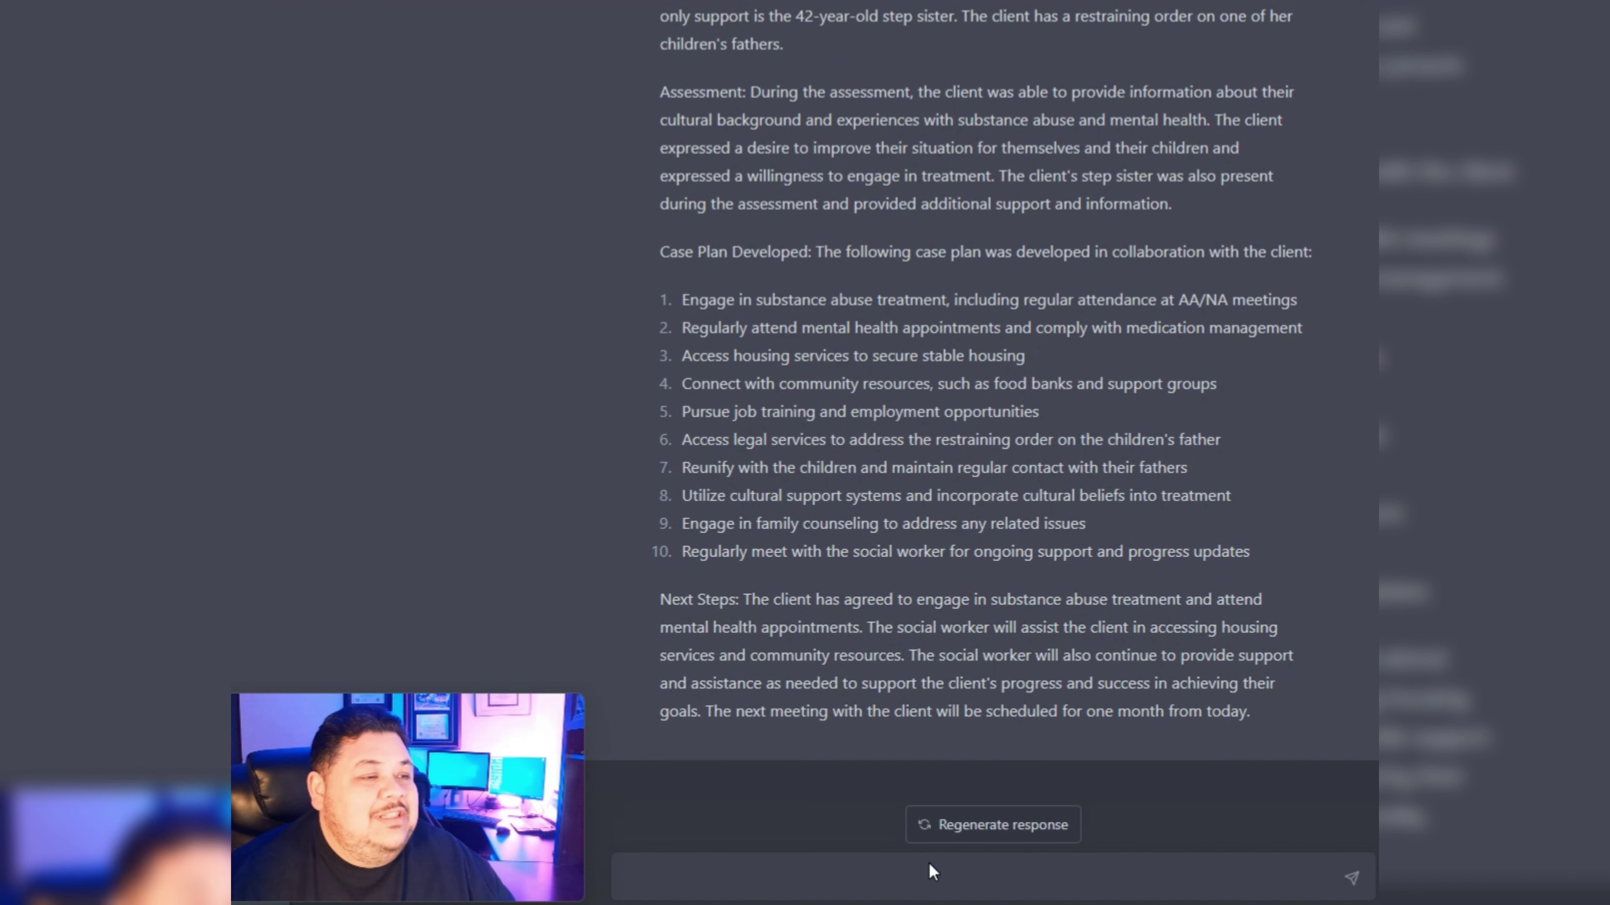
{"action": "scroll", "coordinate": [876, 646], "scroll_direction": "up", "scroll_amount": 1}
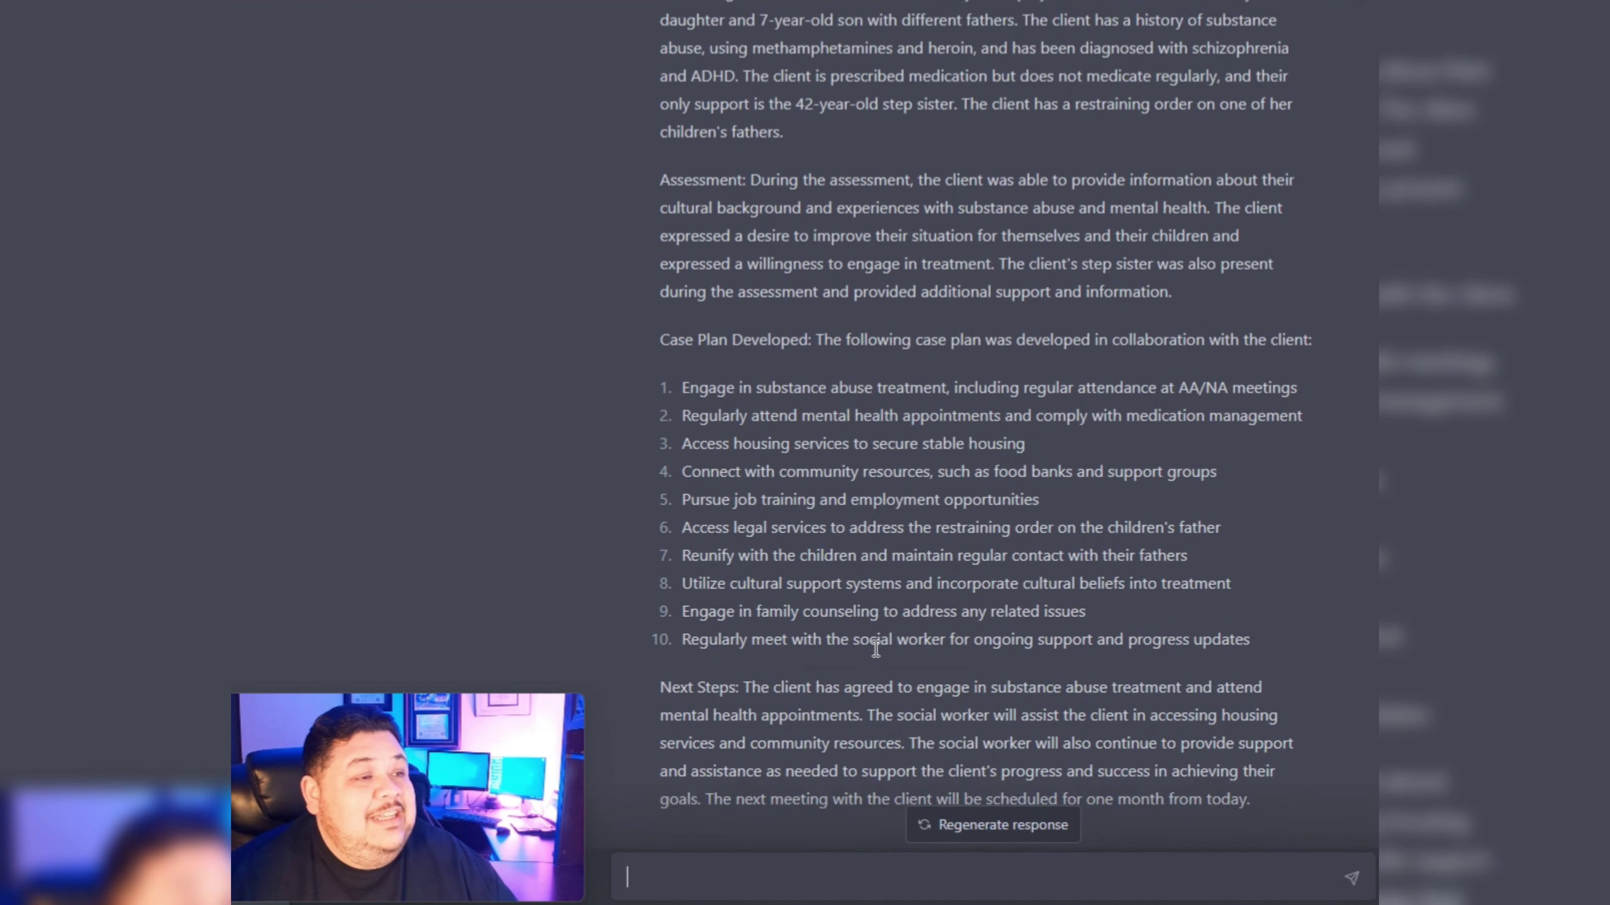
{"action": "scroll", "coordinate": [876, 647], "scroll_direction": "up", "scroll_amount": 8}
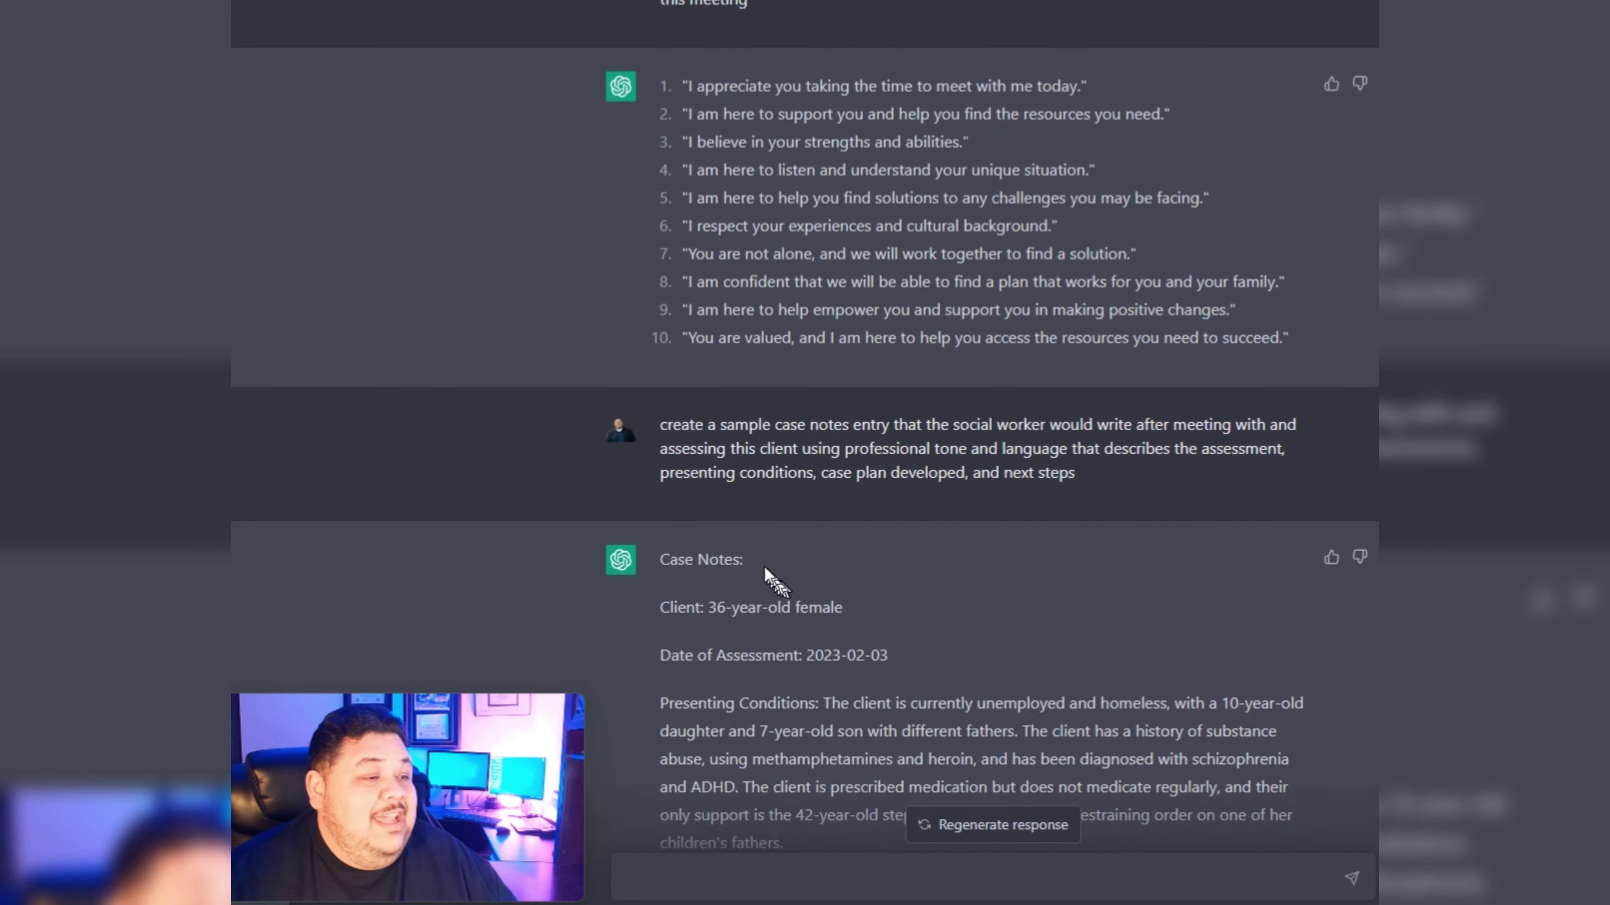
{"action": "scroll", "coordinate": [764, 567], "scroll_direction": "down", "scroll_amount": 9}
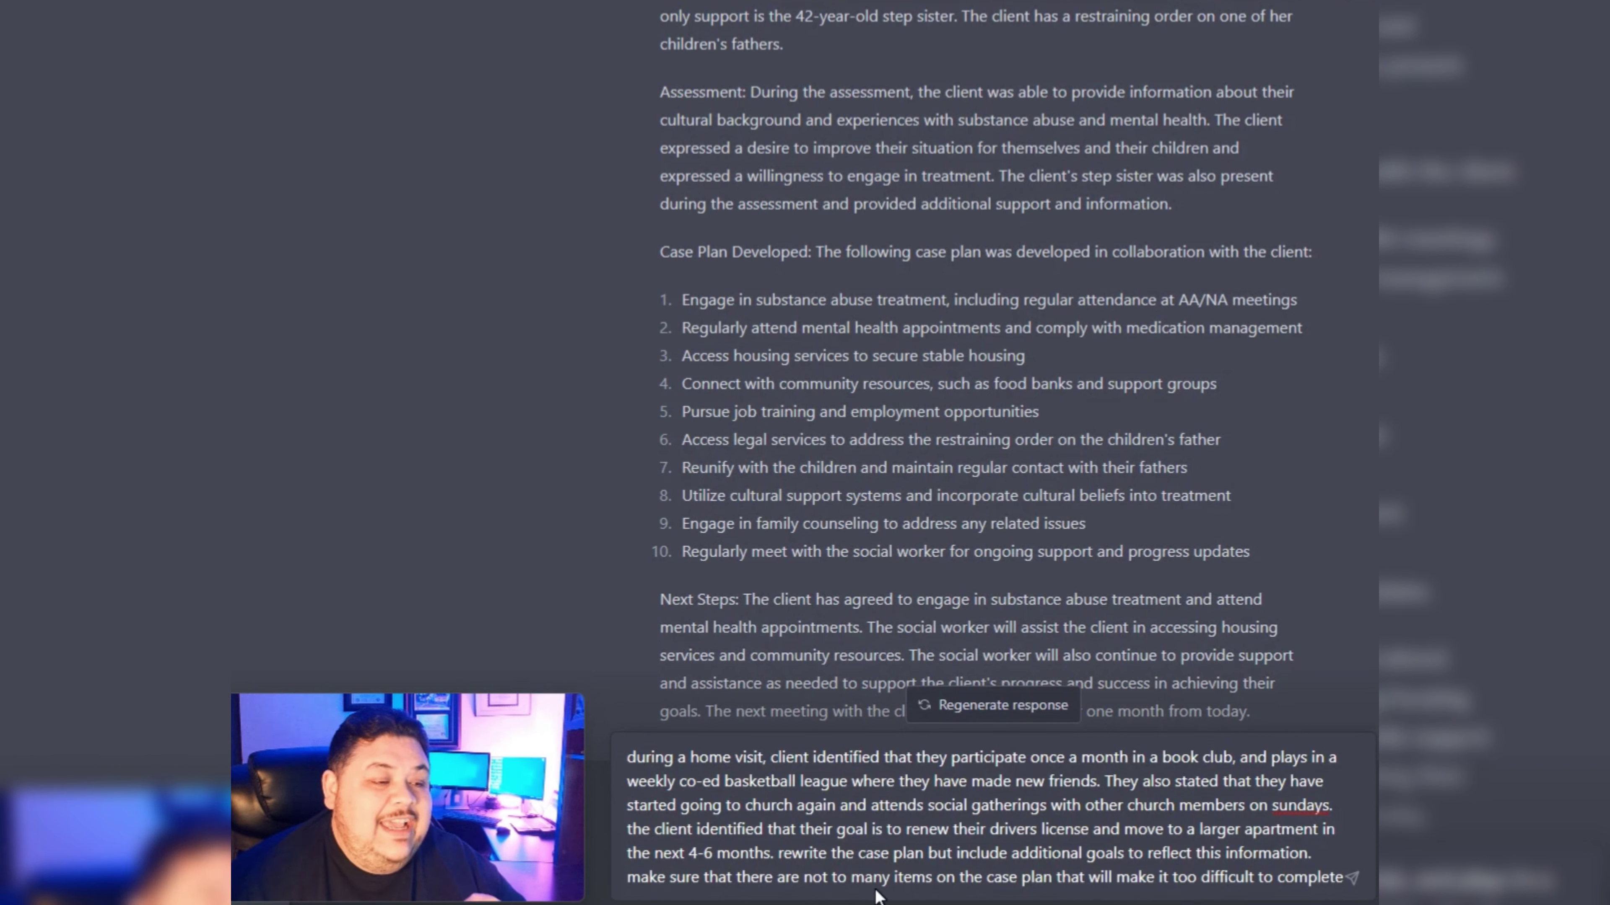
- Correct "to many" to "too many" in the drafted home-visit prompt and send it to have the case plan rewritten with additional goals
{"action": "left_click", "coordinate": [846, 877]}
{"action": "type", "text": "o"}
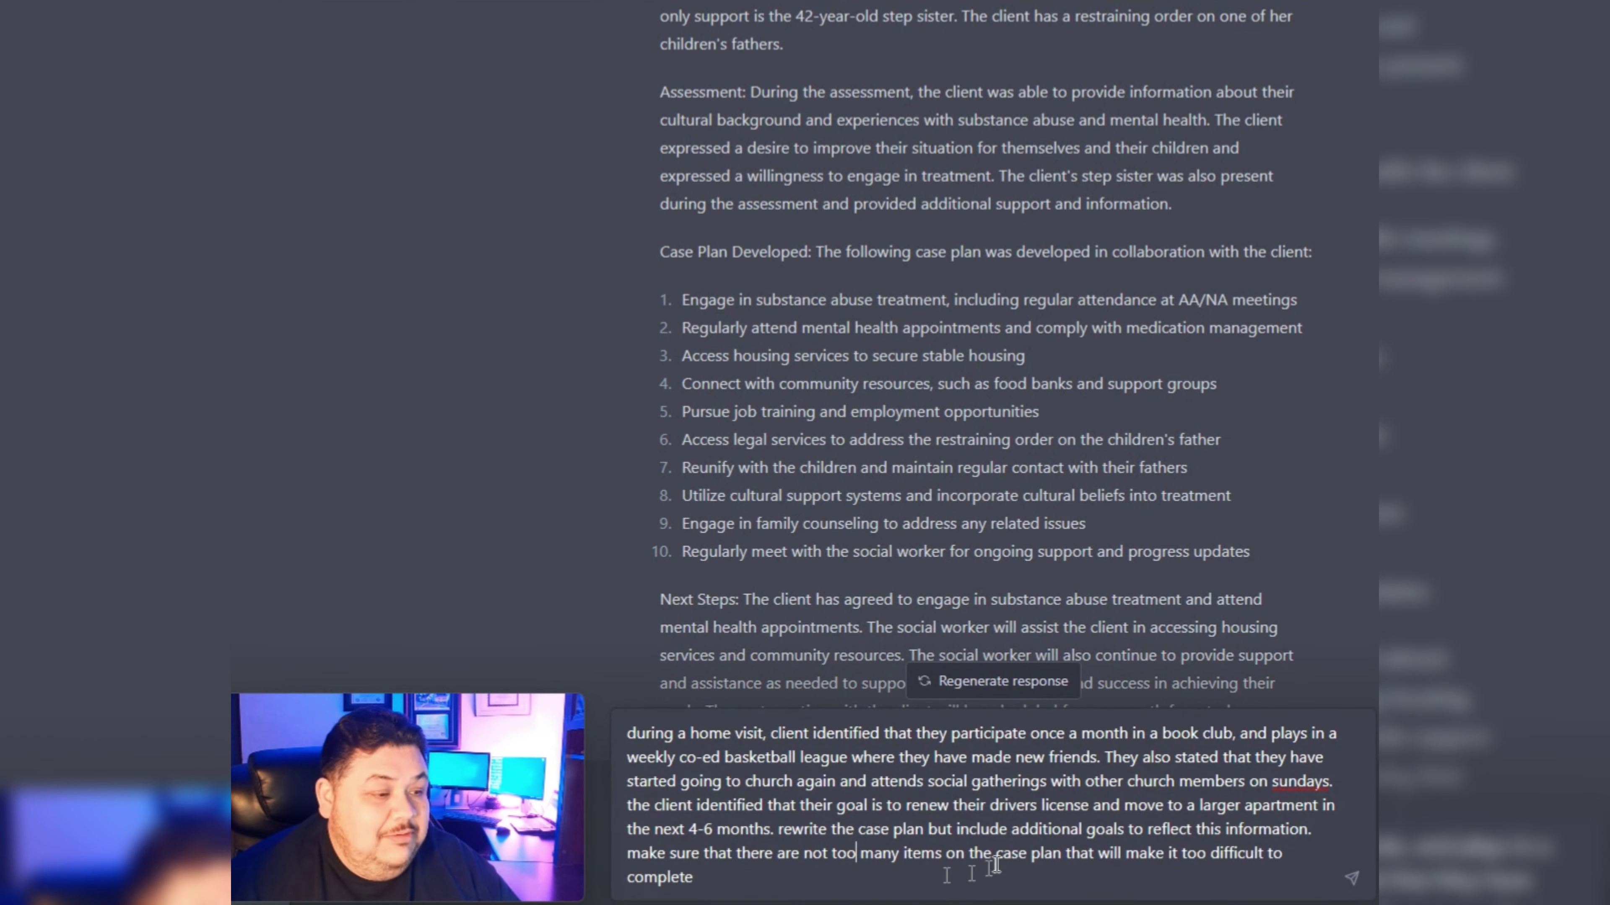
{"action": "left_click", "coordinate": [740, 881]}
{"action": "key", "text": "Return"}
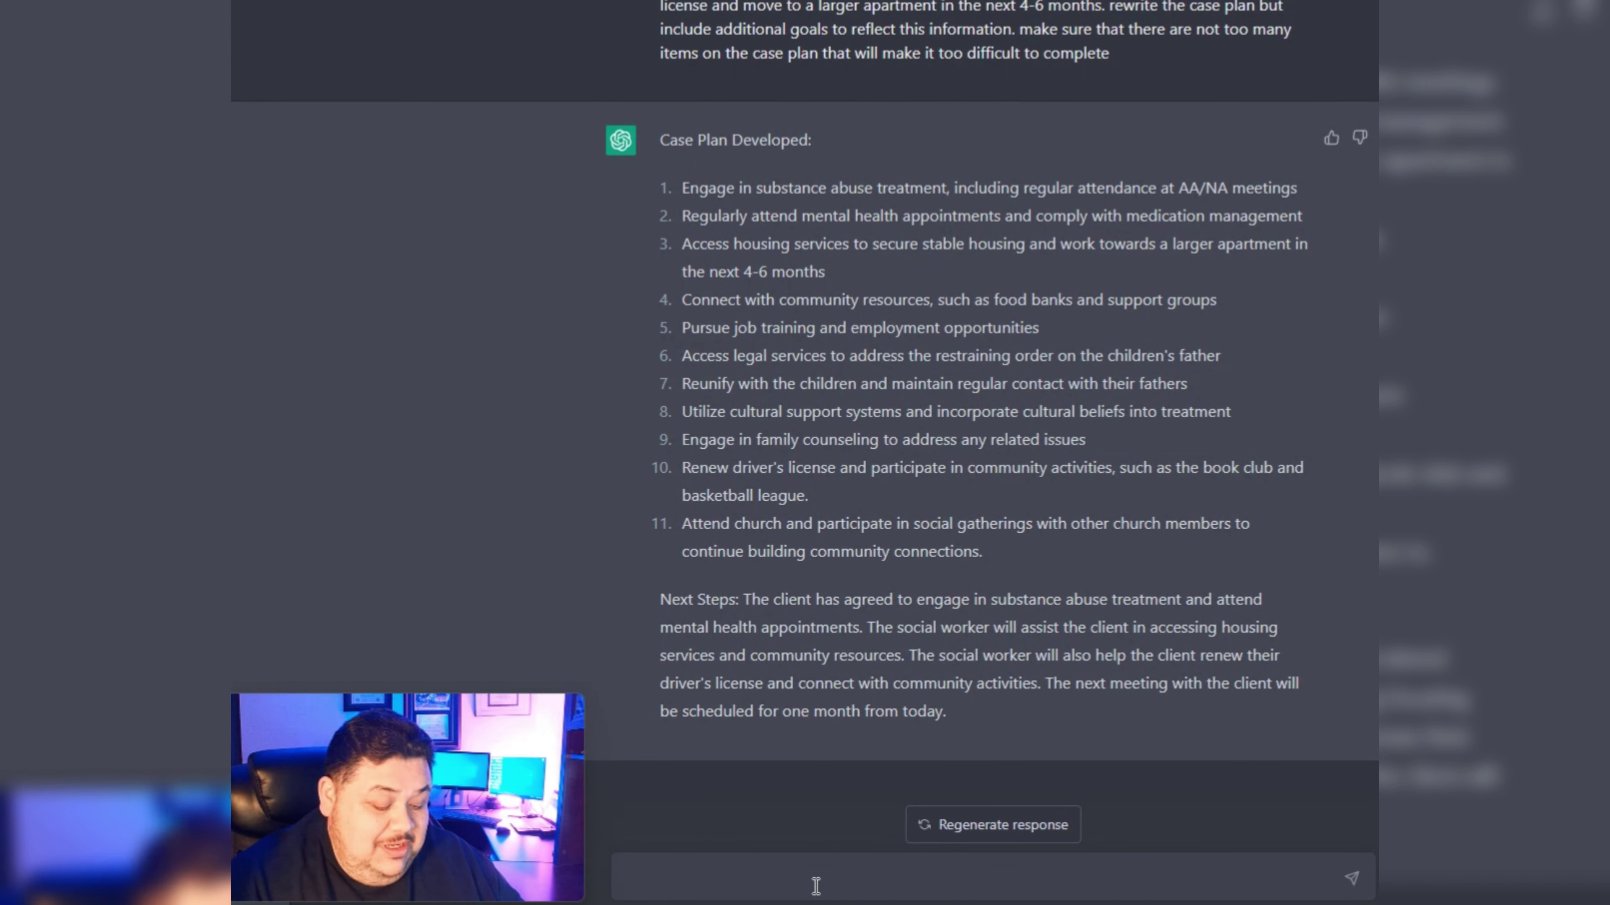
- Send the prompt "based on all of the information above, write a report using professional tone and social work specific terminology"
{"action": "type", "text": "based on all"}
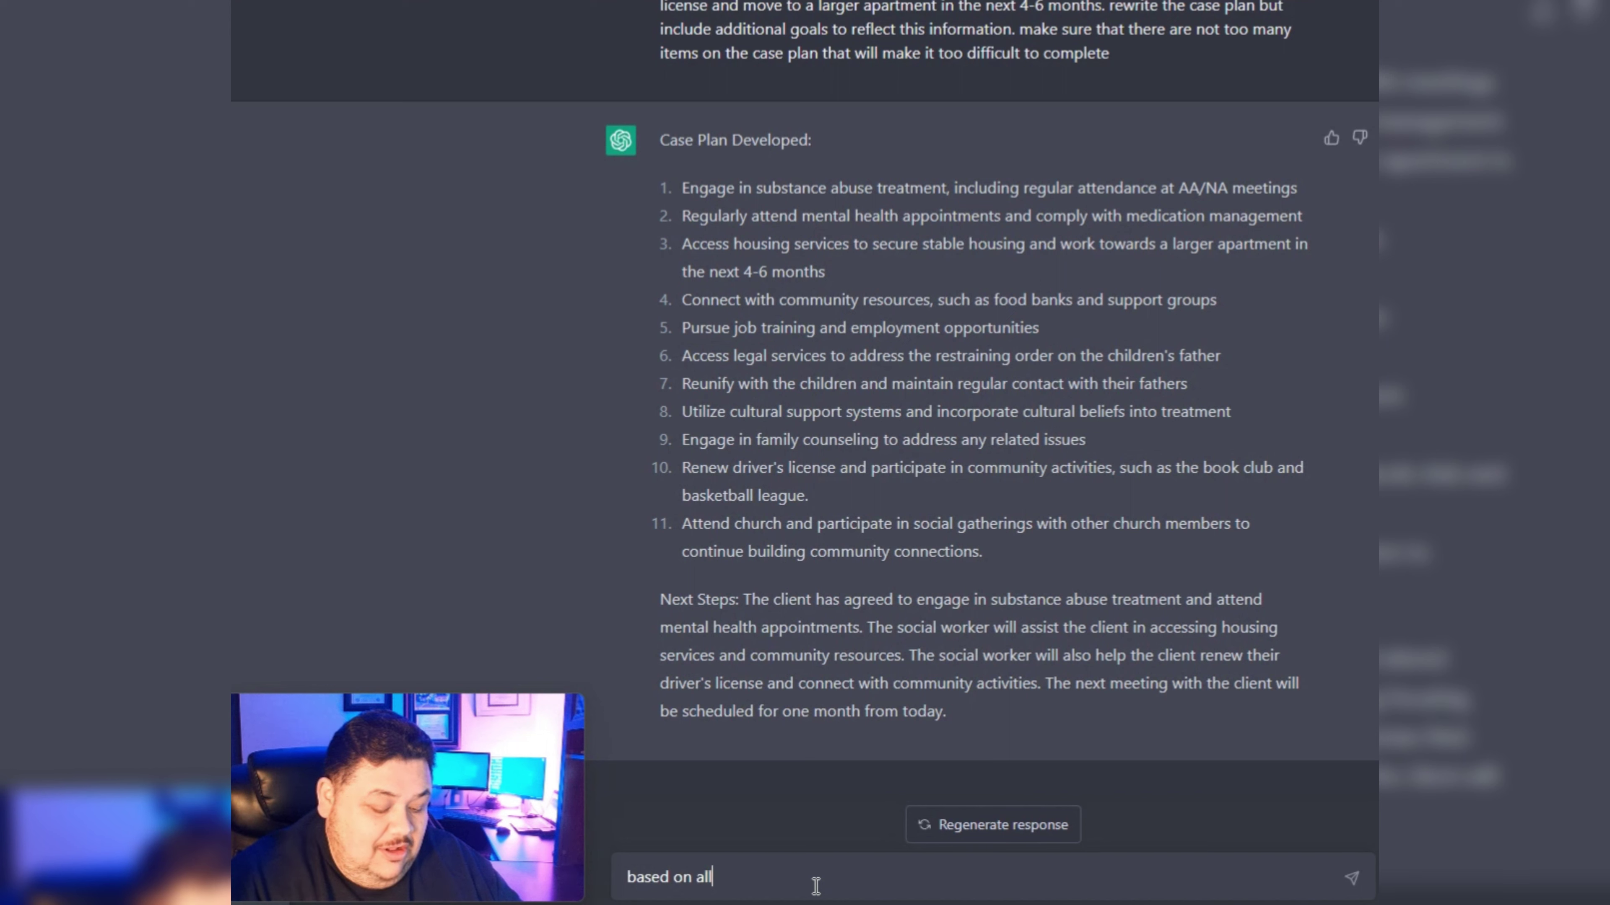
{"action": "type", "text": " of th"}
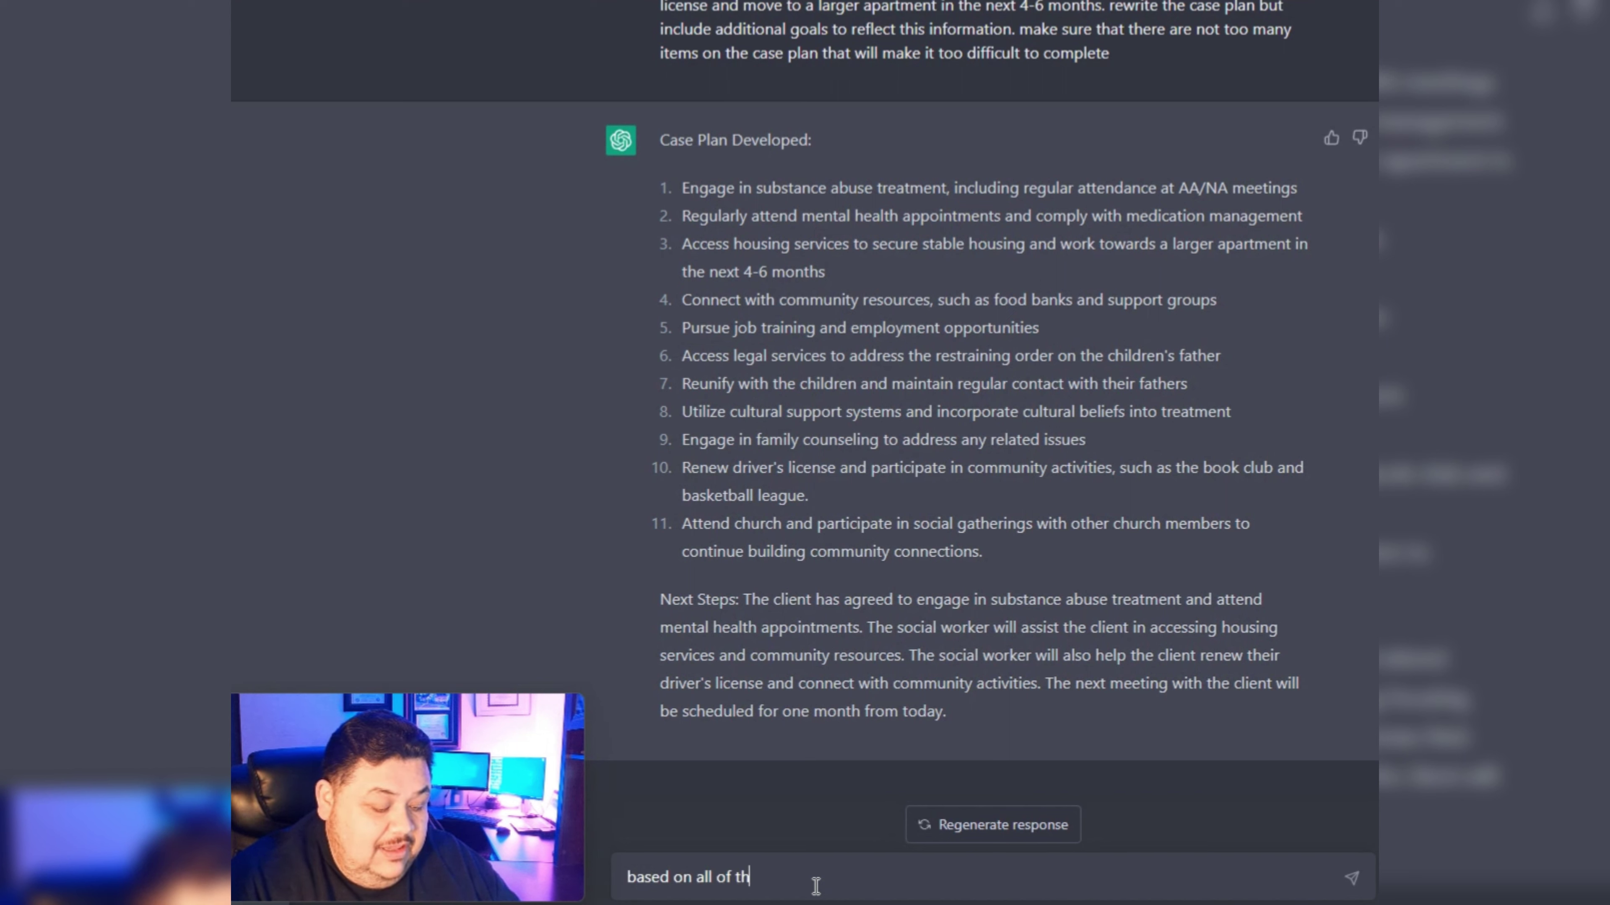
{"action": "type", "text": "e information"}
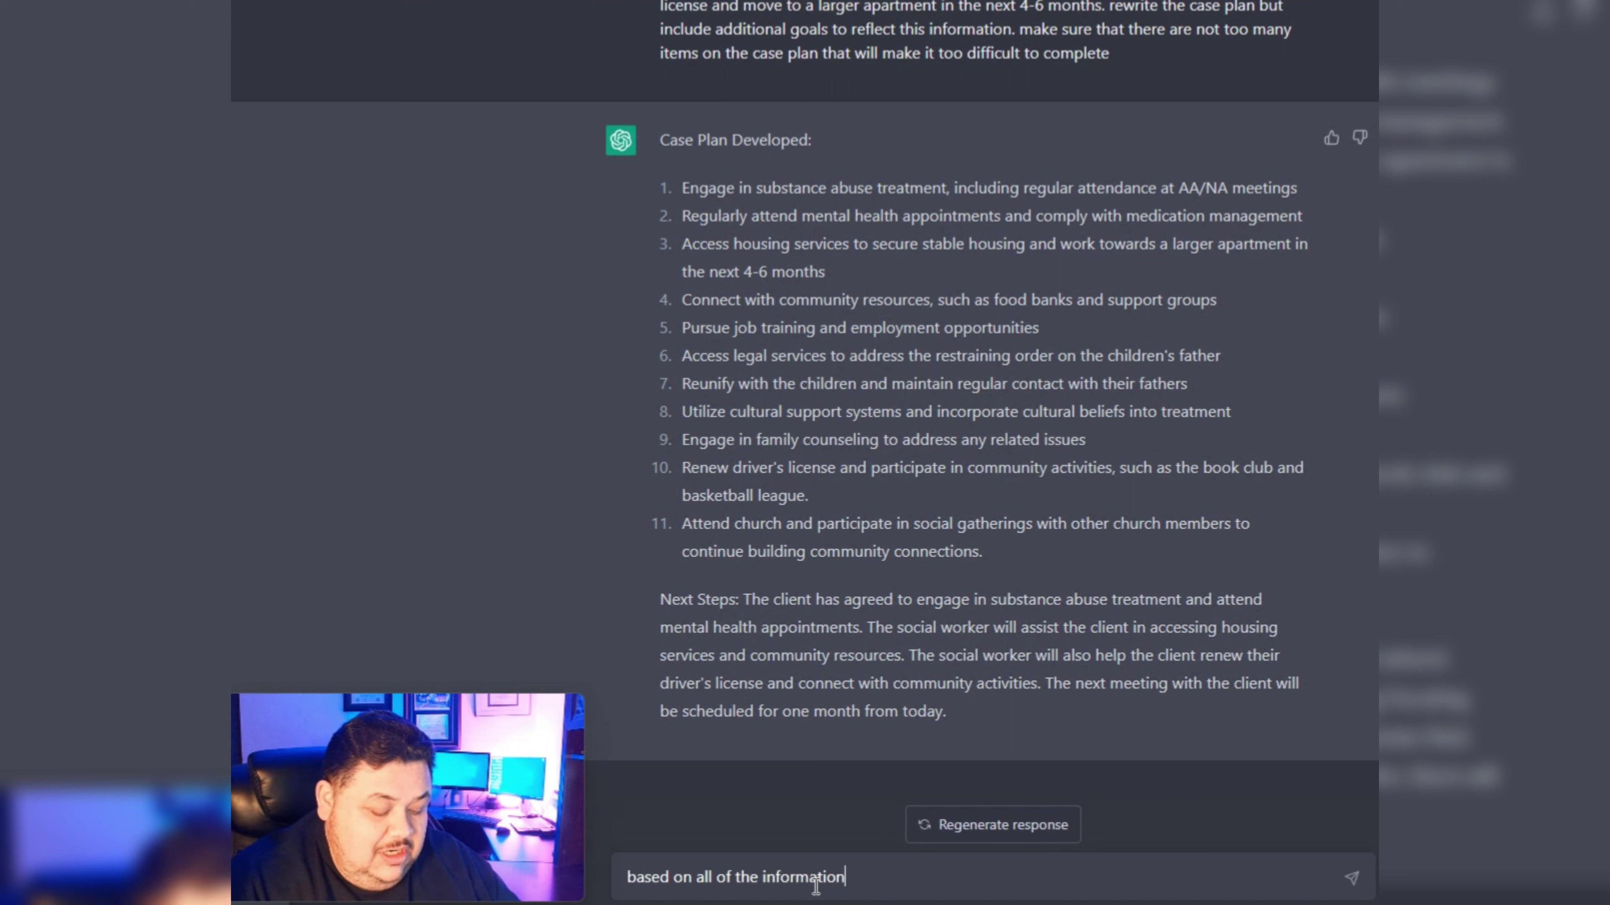
{"action": "type", "text": " above, w"}
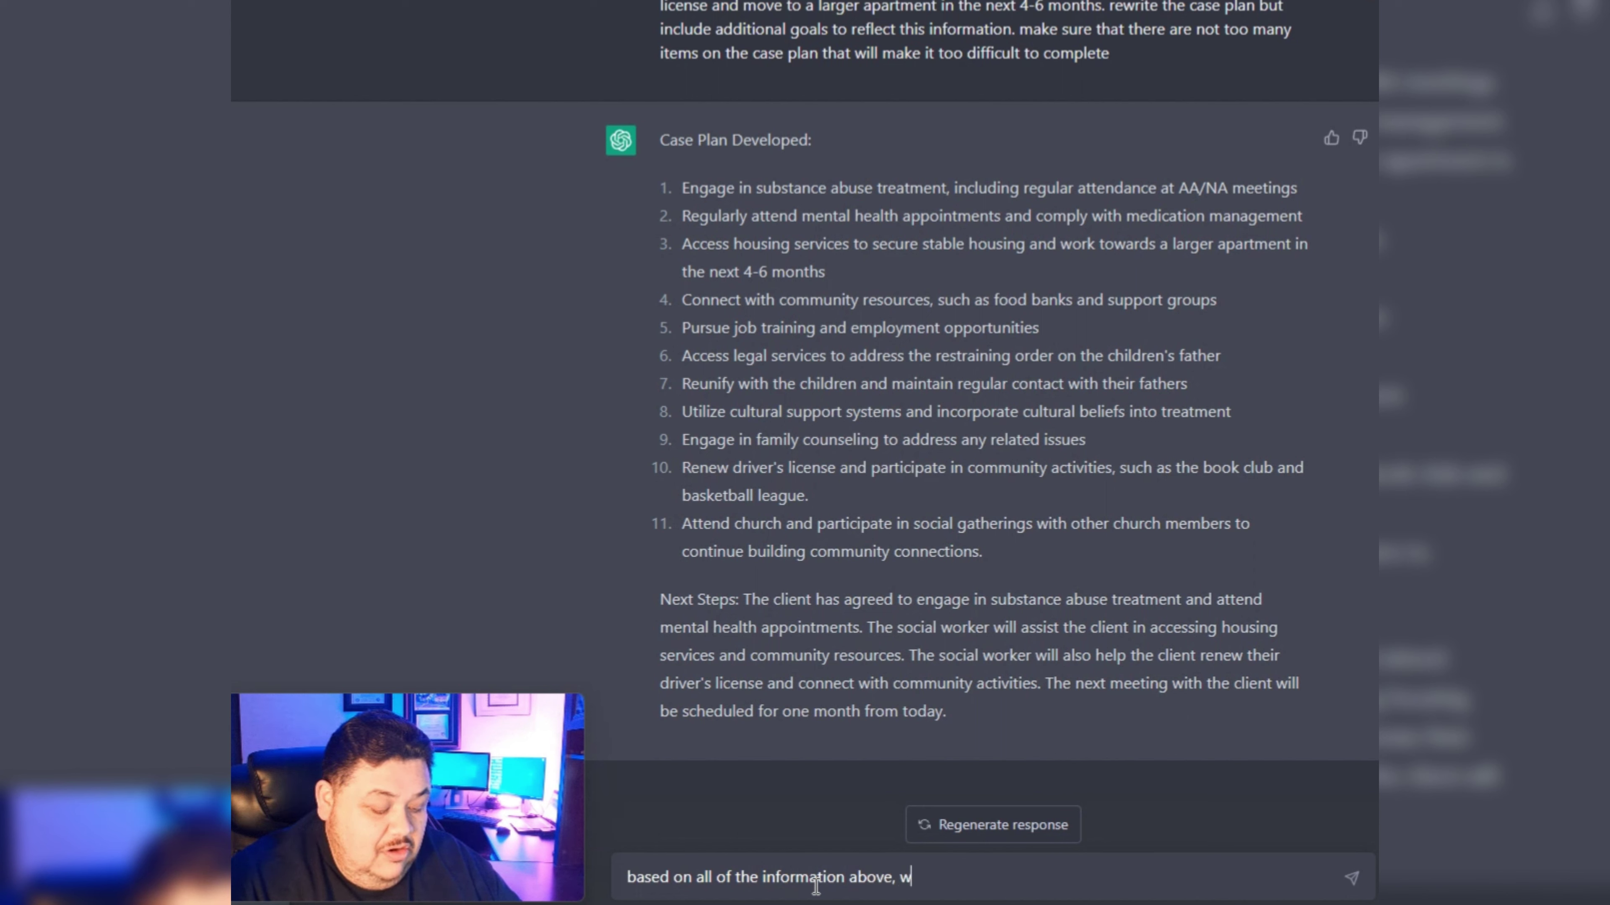
{"action": "type", "text": "rite a report"}
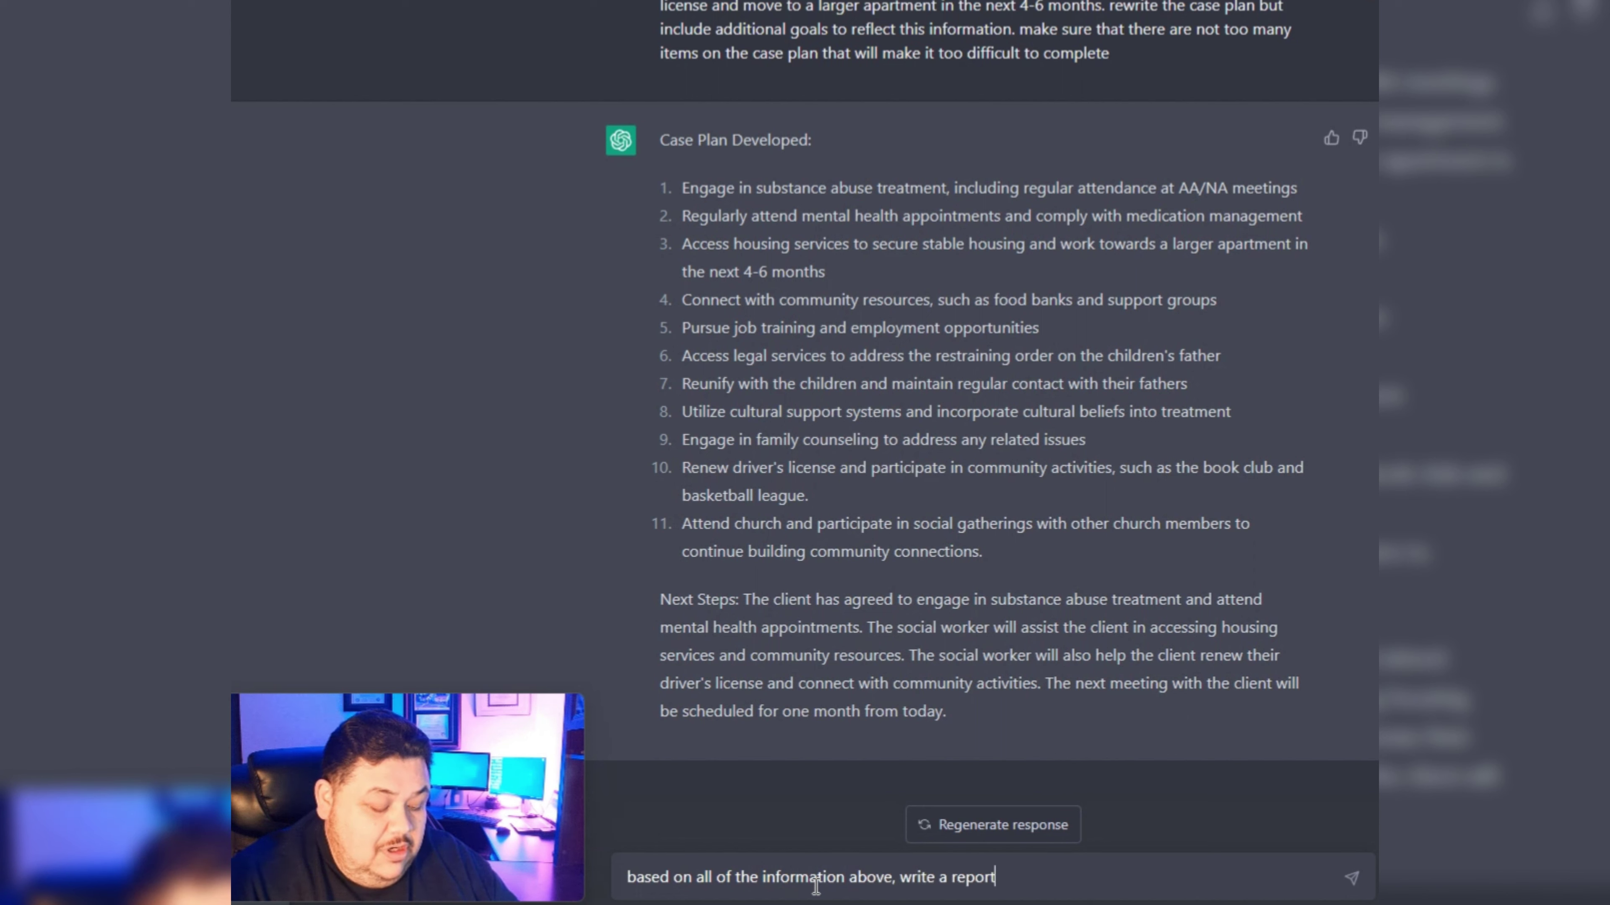
{"action": "type", "text": " usin"}
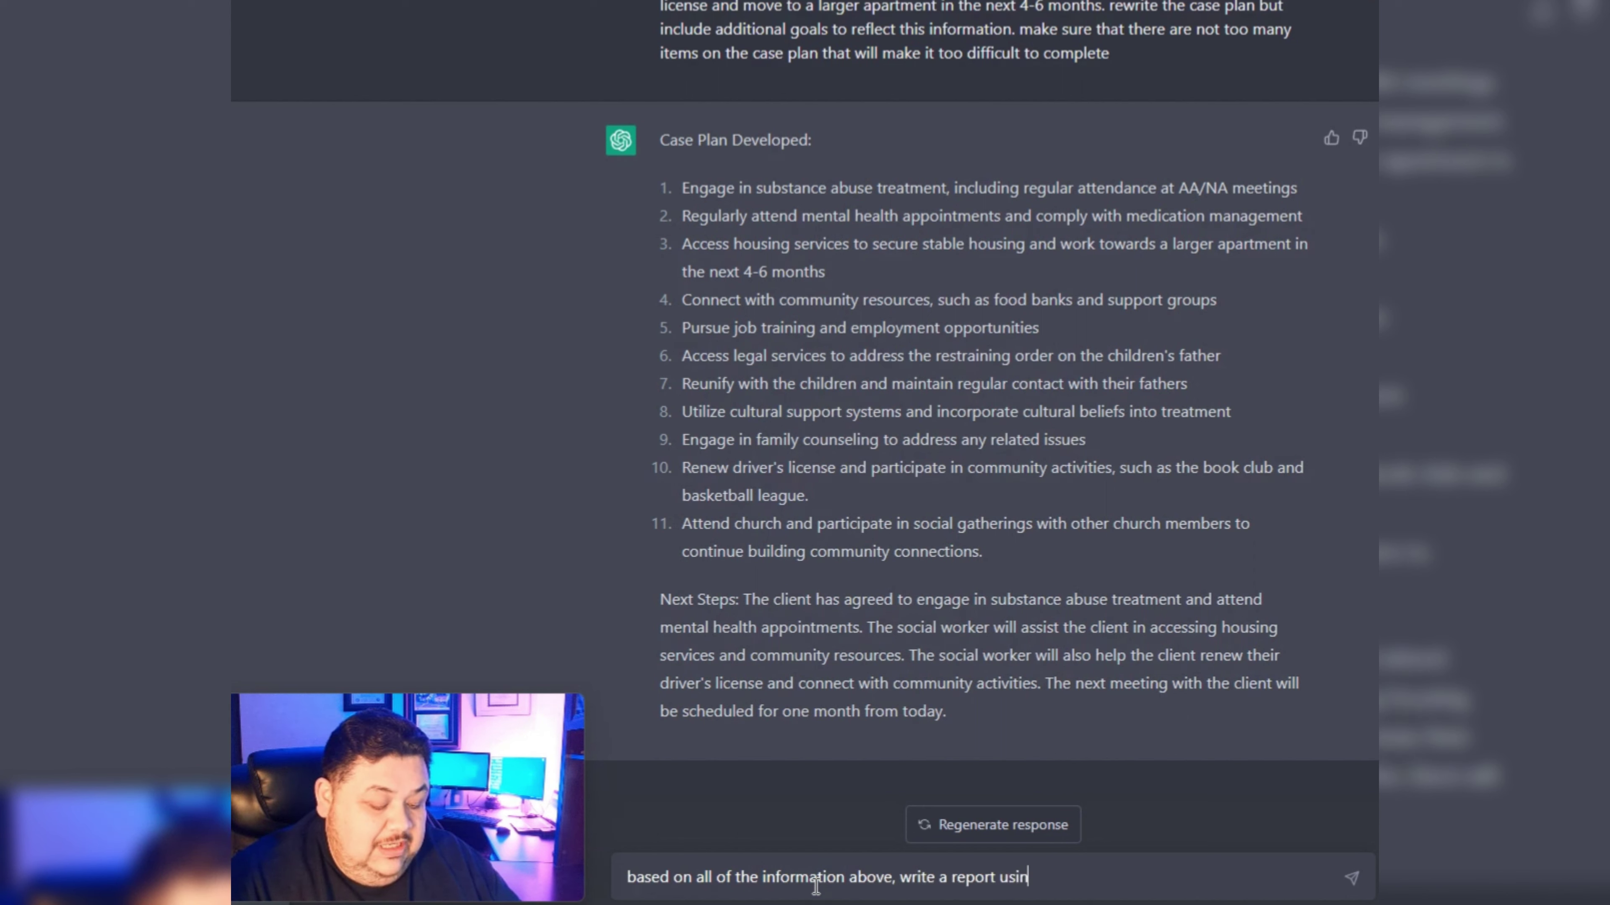
{"action": "type", "text": "g professio"}
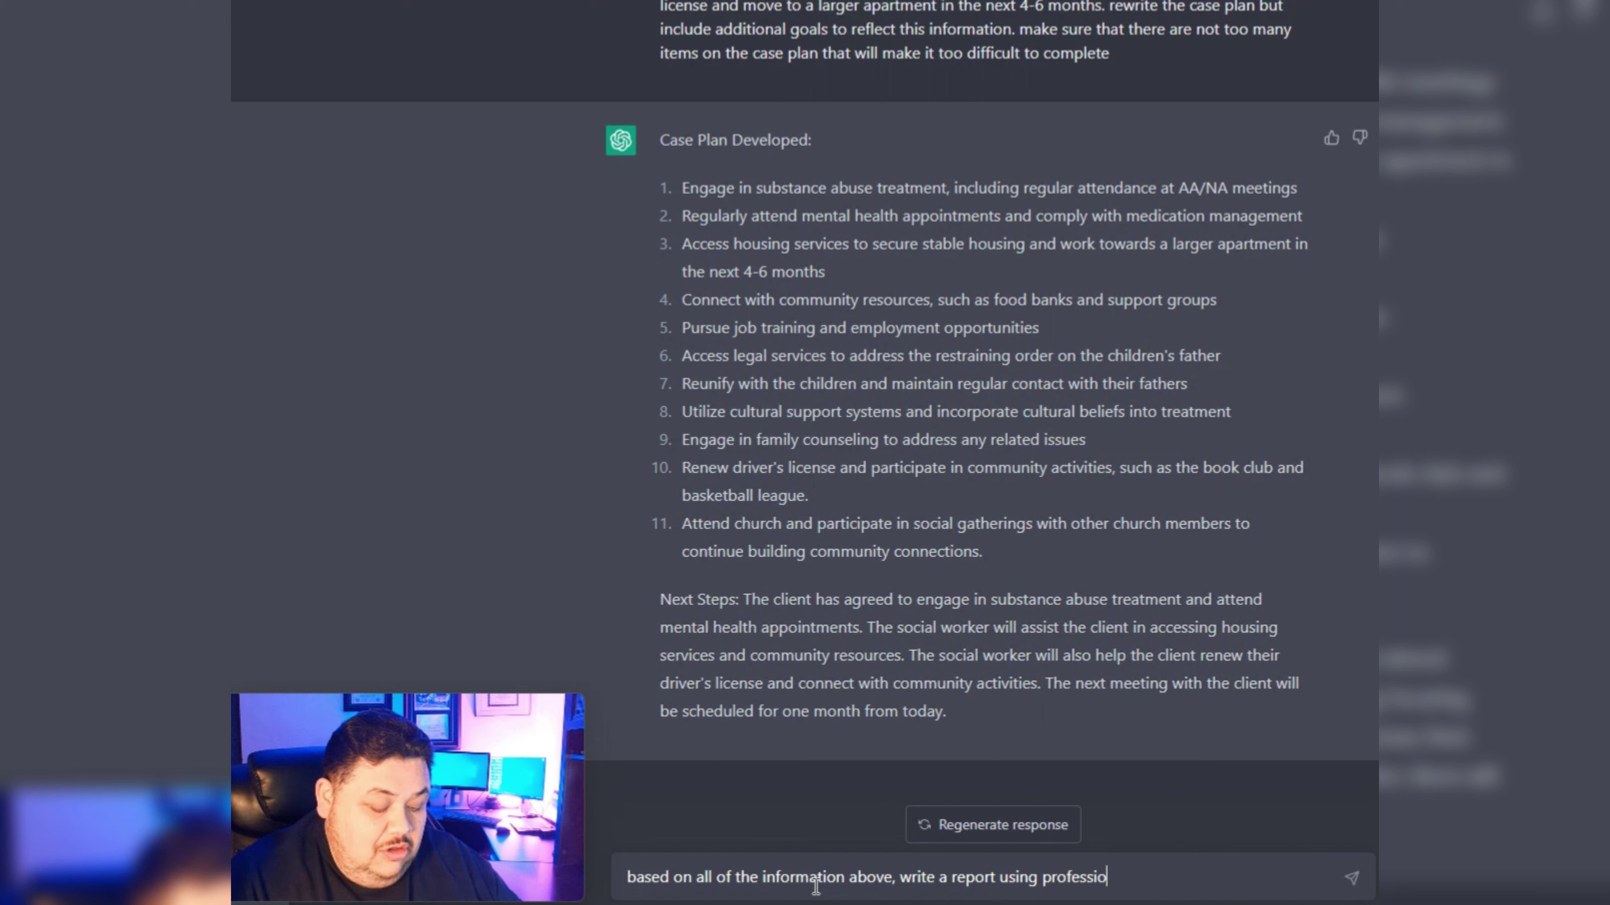
{"action": "type", "text": "nal to"}
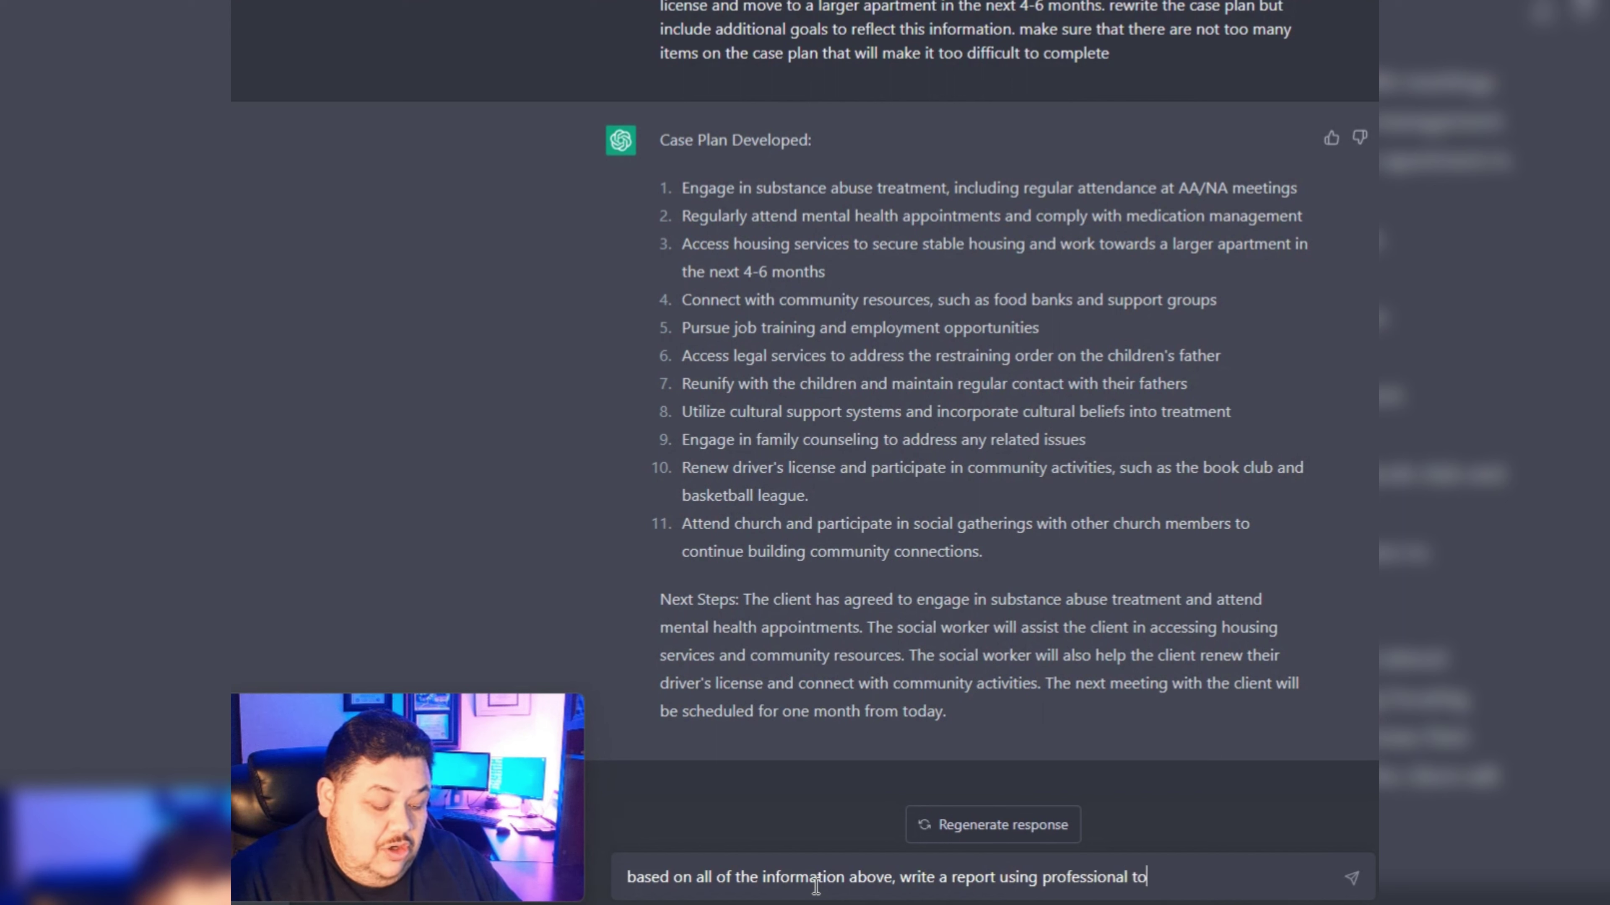
{"action": "type", "text": "ne and soc"}
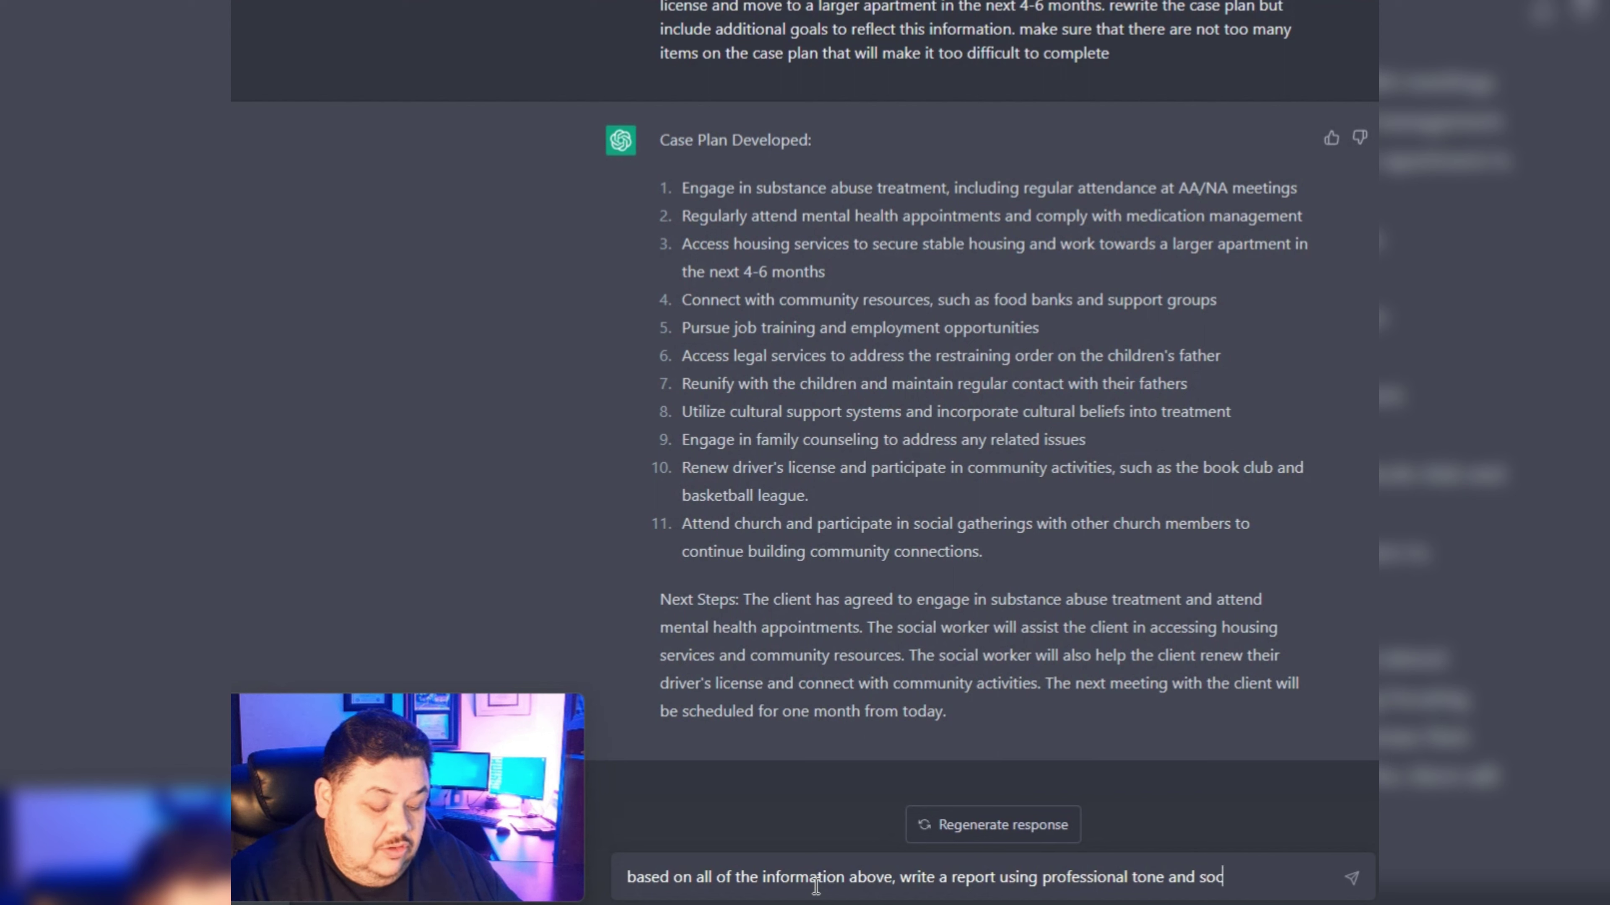
{"action": "type", "text": "ial work spec"}
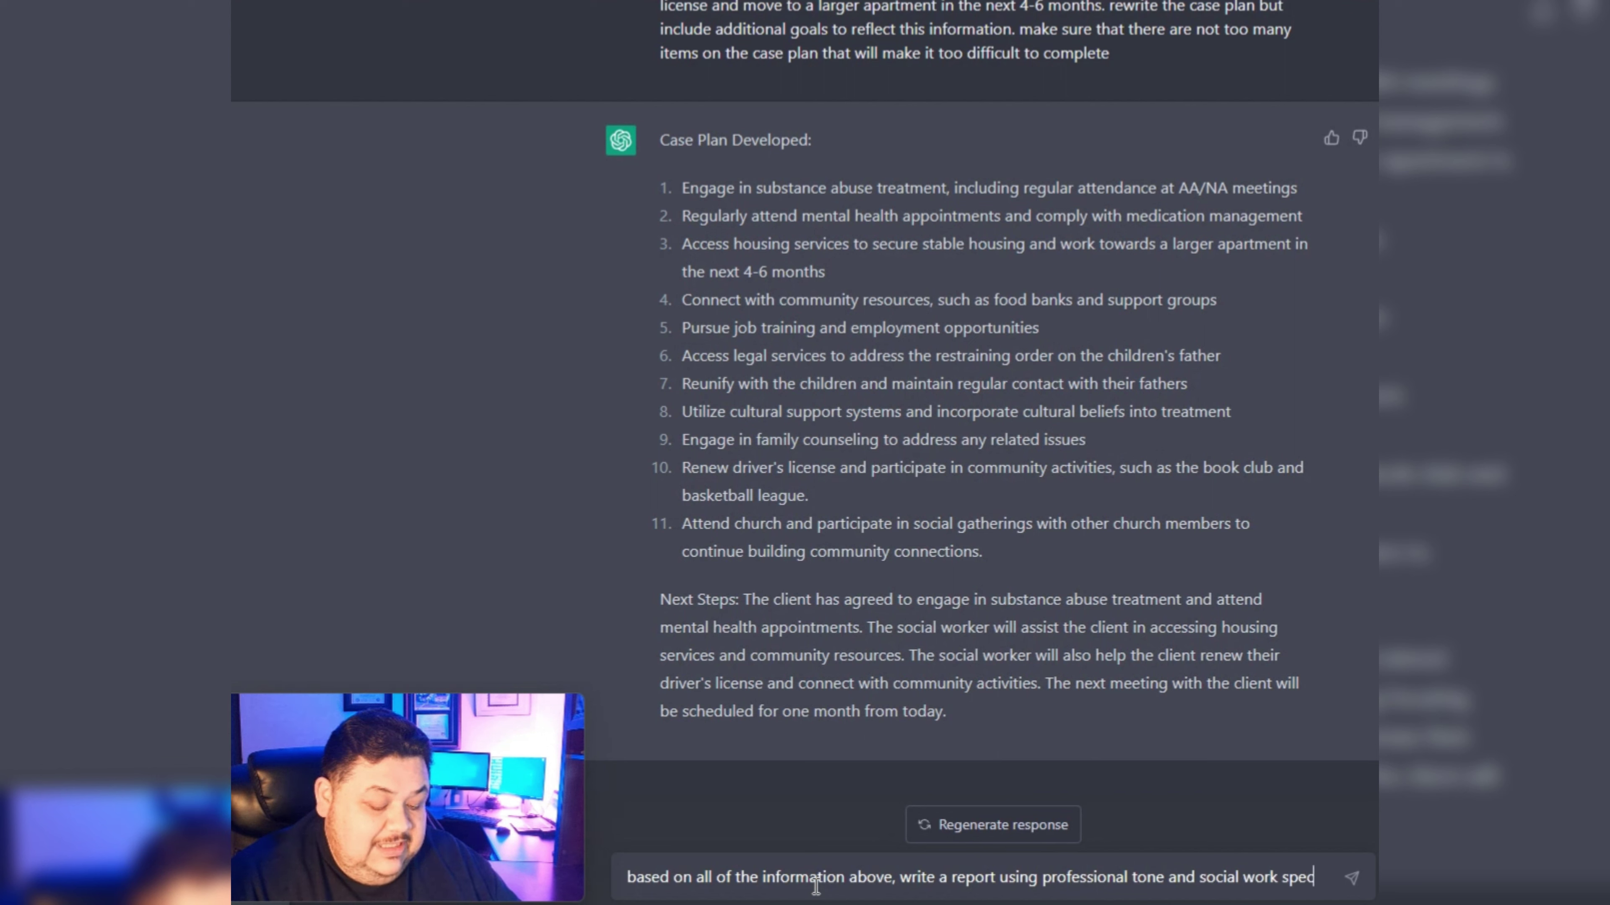
{"action": "type", "text": "ific termi"}
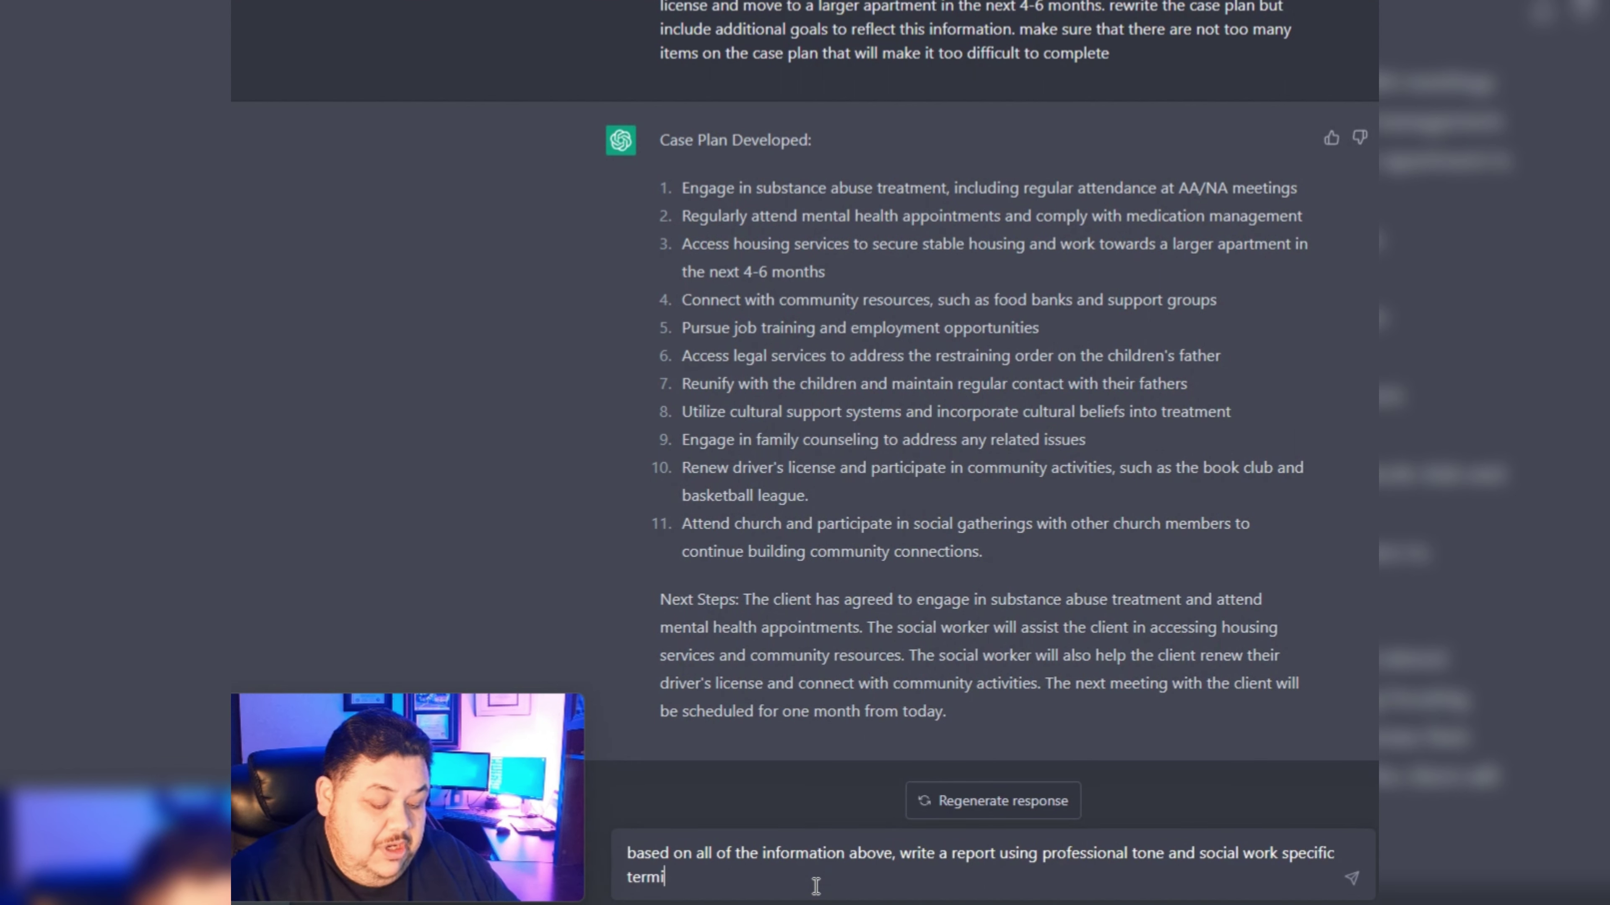
{"action": "type", "text": "nology"}
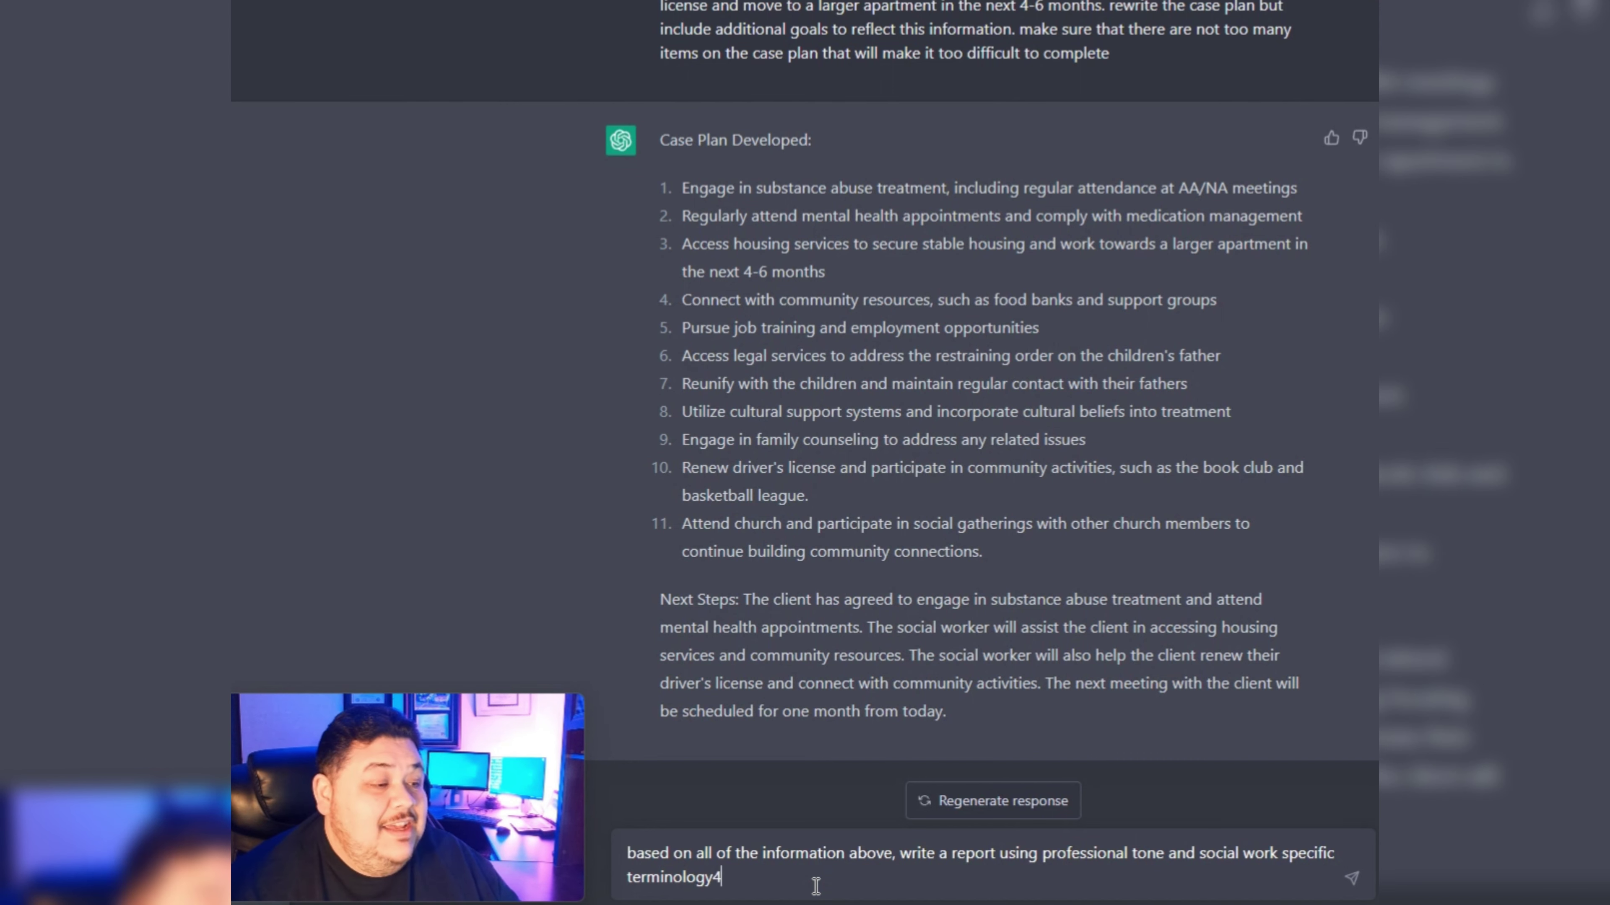
{"action": "key", "text": "Return"}
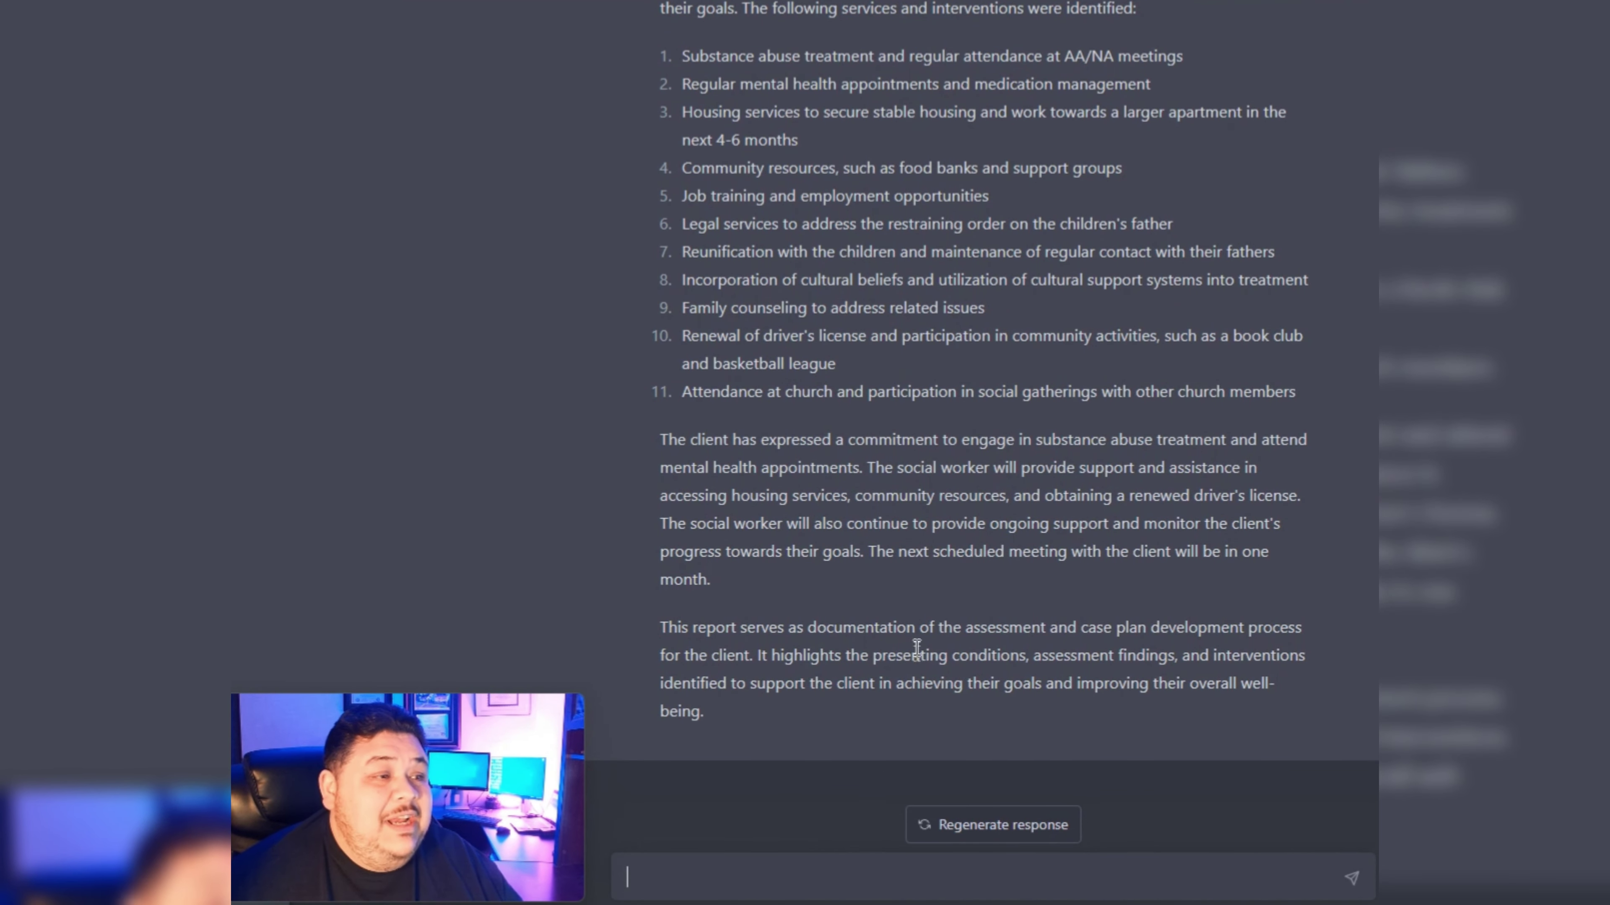
- Review the generated client assessment report, from the client information and presenting conditions through the case plan services to the closing summary
{"action": "scroll", "coordinate": [917, 647], "scroll_direction": "up", "scroll_amount": 15}
{"action": "scroll", "coordinate": [918, 634], "scroll_direction": "down", "scroll_amount": 6}
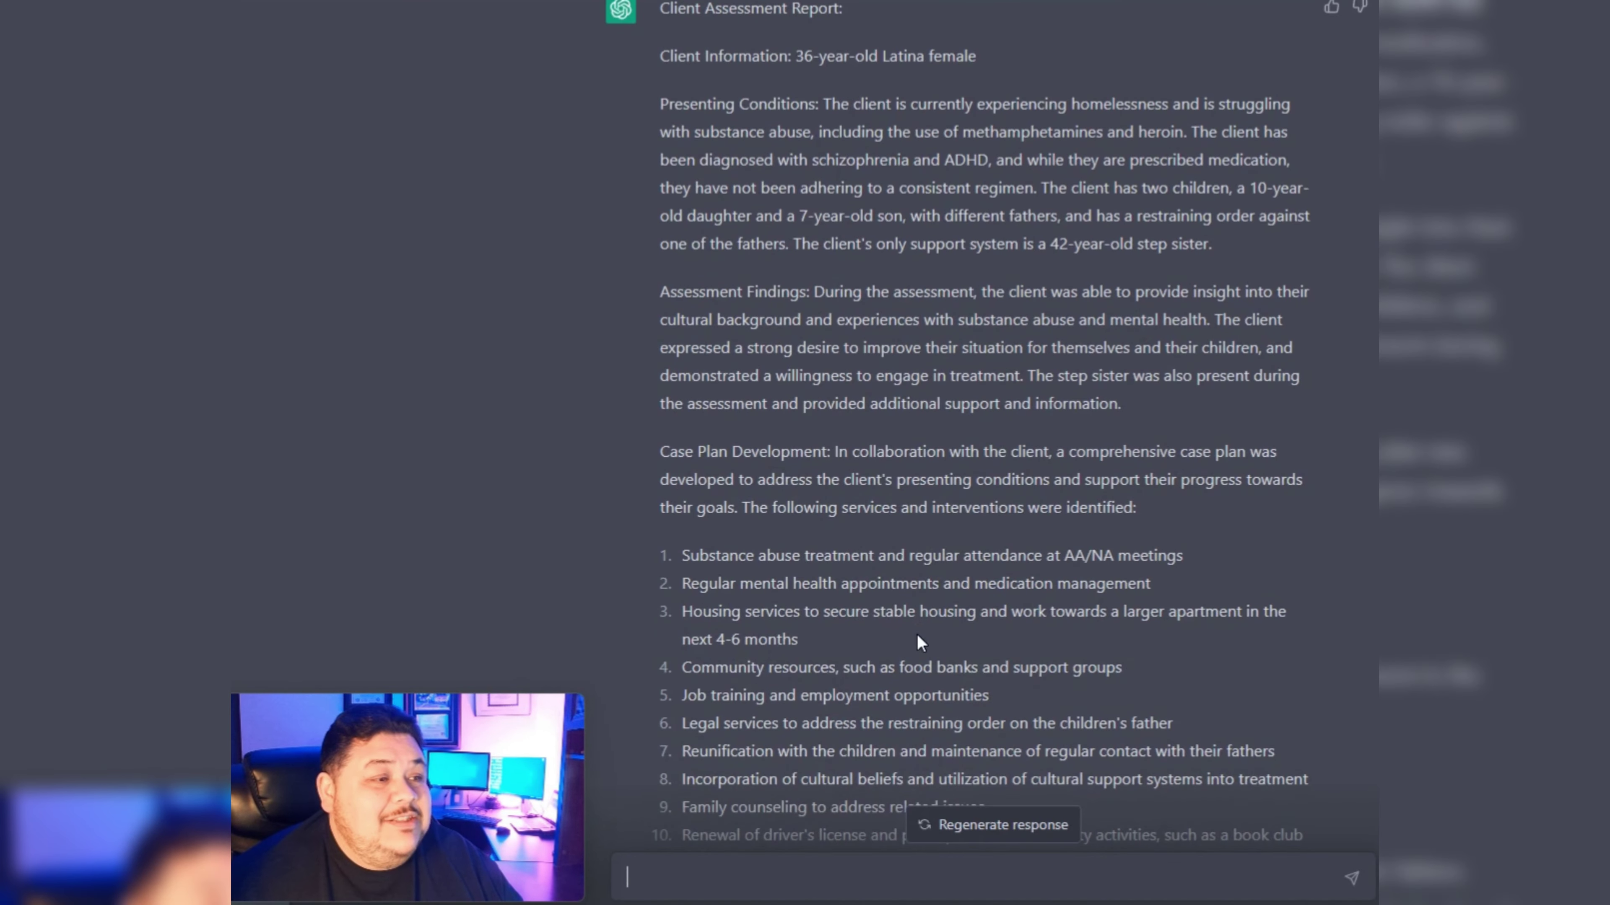
{"action": "scroll", "coordinate": [917, 635], "scroll_direction": "down", "scroll_amount": 2}
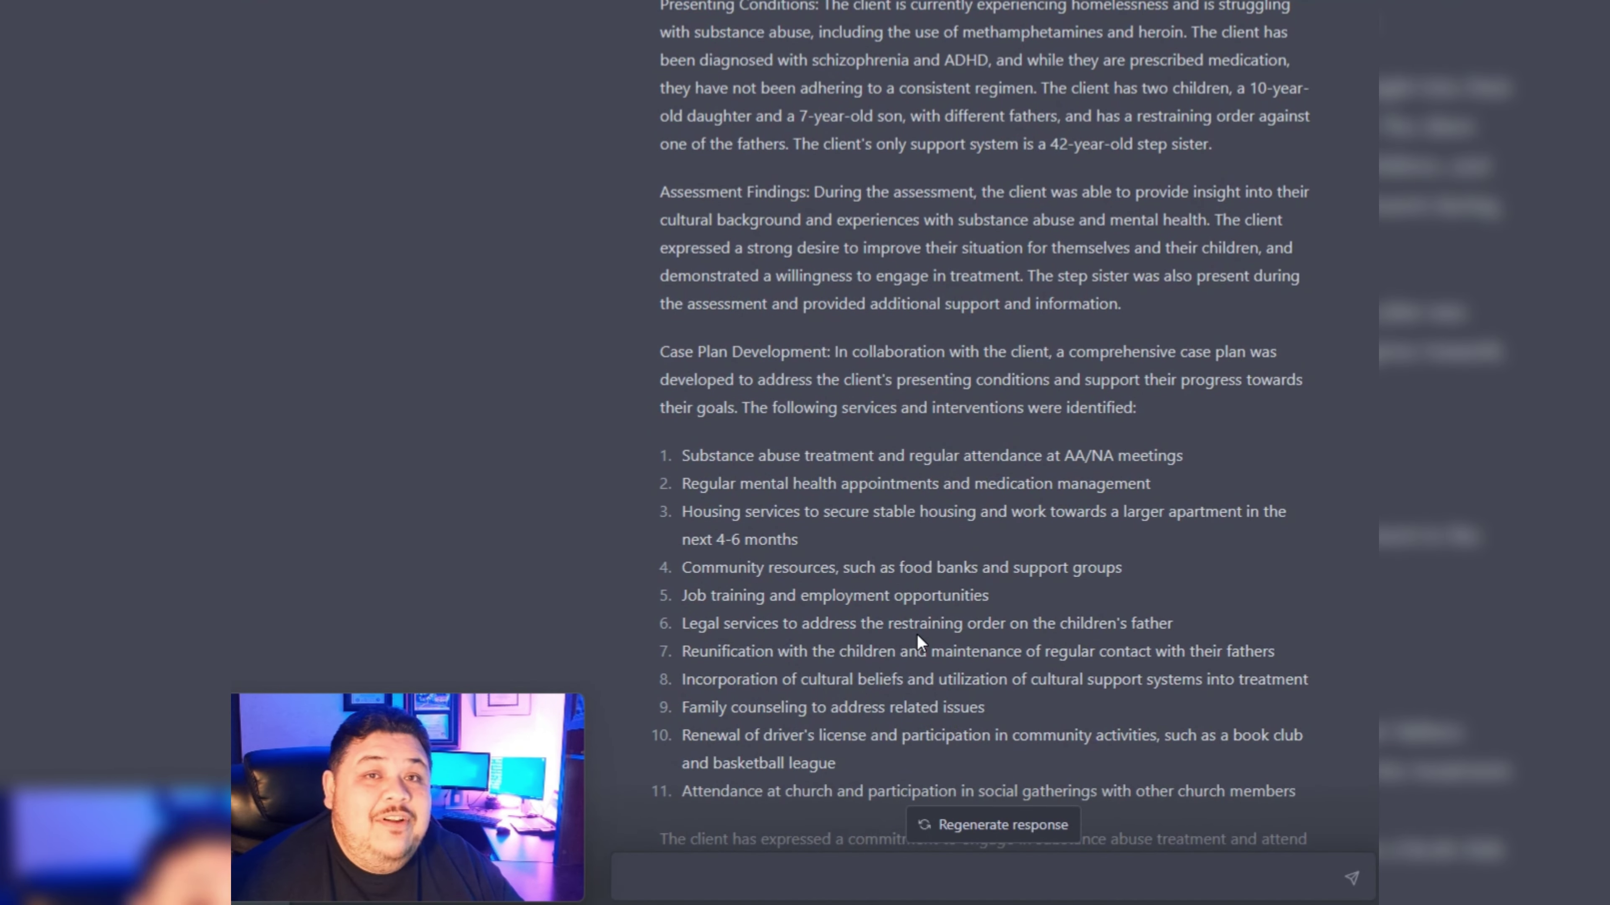
{"action": "scroll", "coordinate": [917, 634], "scroll_direction": "down", "scroll_amount": 4}
{"action": "scroll", "coordinate": [919, 639], "scroll_direction": "up", "scroll_amount": 5}
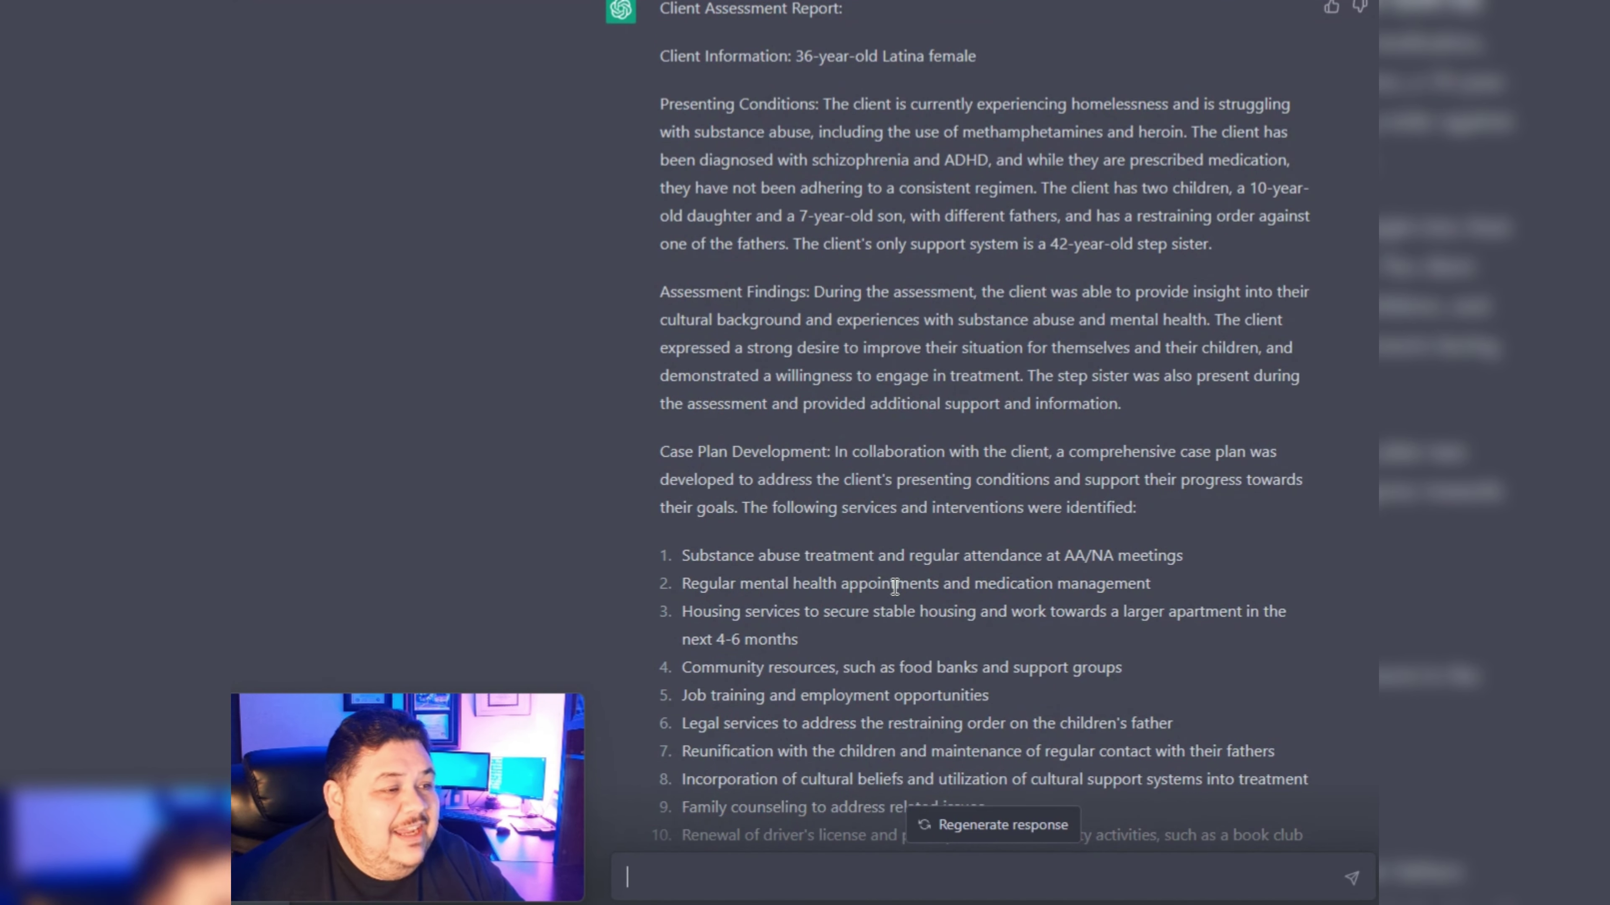
{"action": "scroll", "coordinate": [894, 586], "scroll_direction": "down", "scroll_amount": 5}
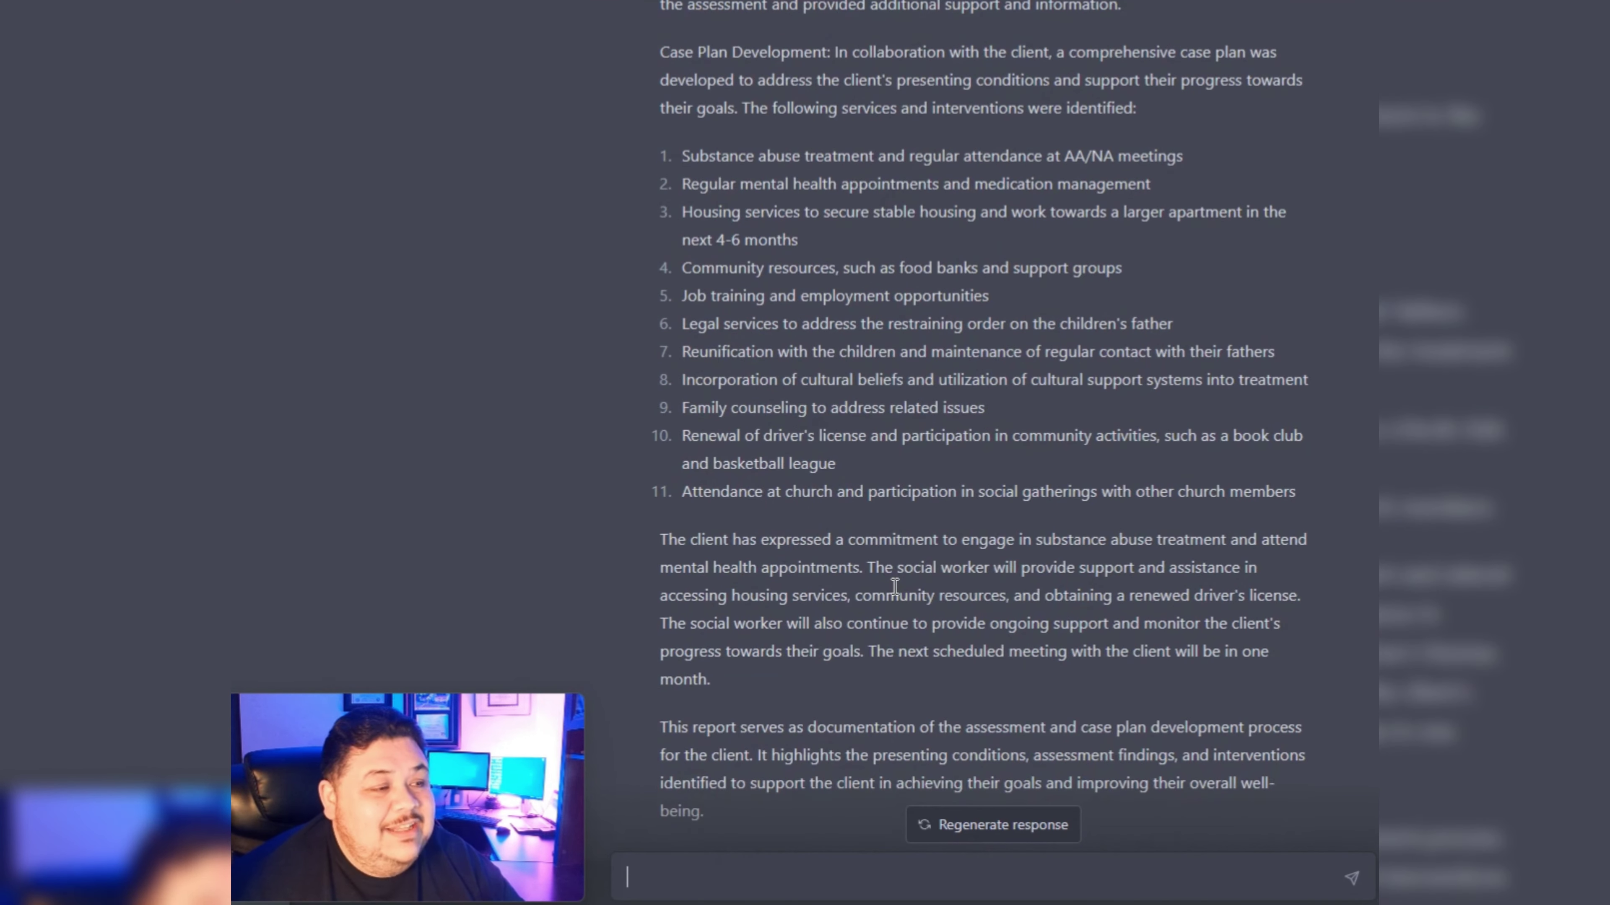
{"action": "scroll", "coordinate": [894, 586], "scroll_direction": "down", "scroll_amount": 2}
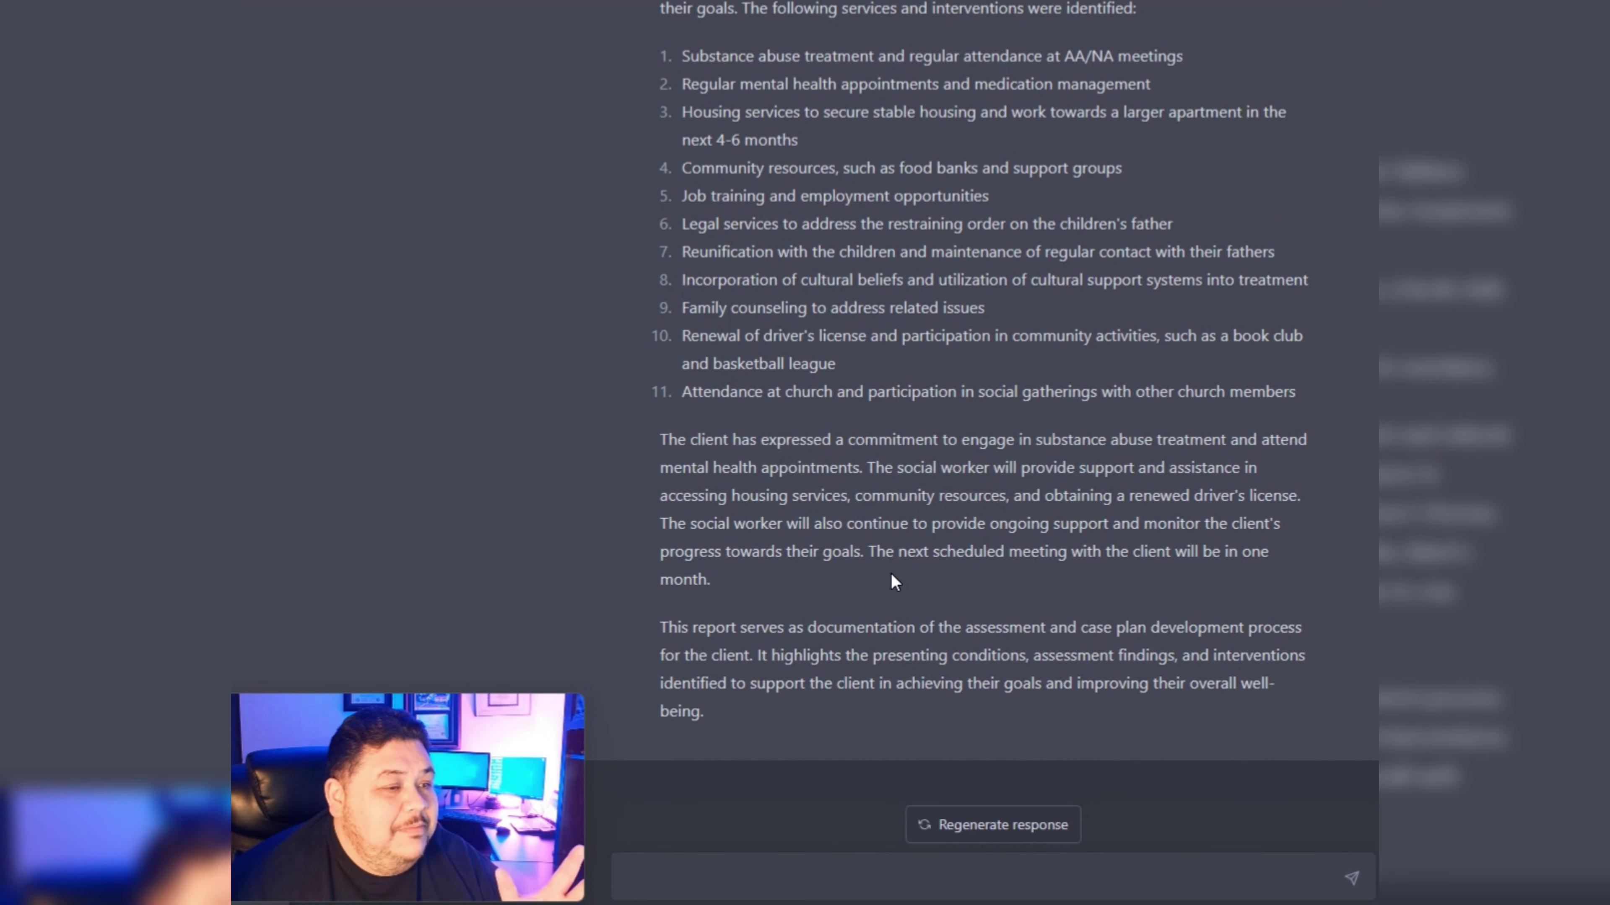